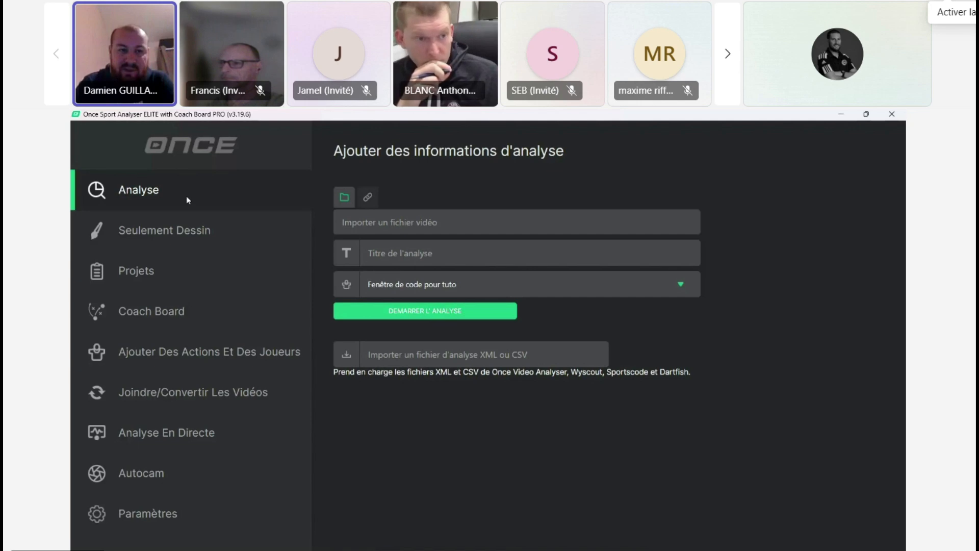
Step: Look through the drawing, projects, Coach Board, actions and players, video conversion, live analysis and Autocam sections, and return to Analyse
click(219, 235)
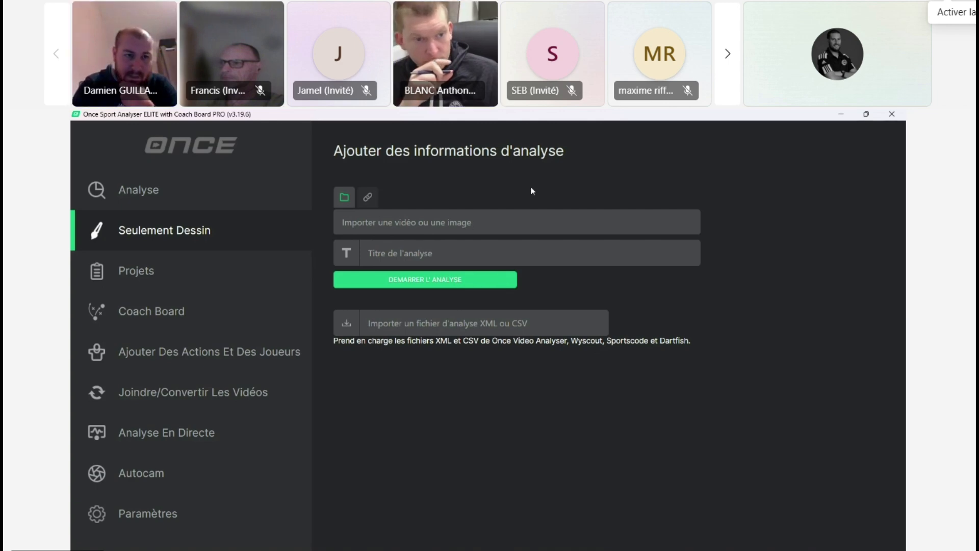
click(179, 280)
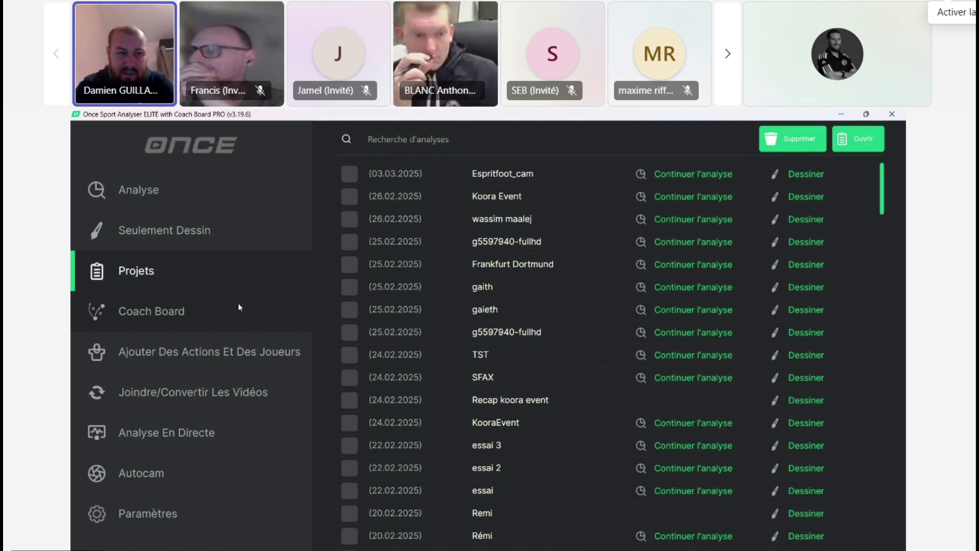
click(221, 313)
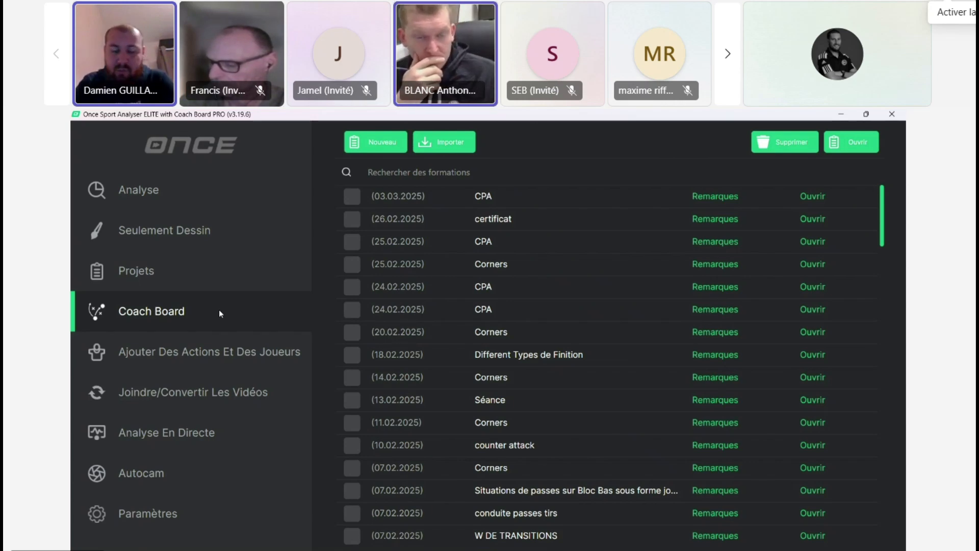
click(229, 352)
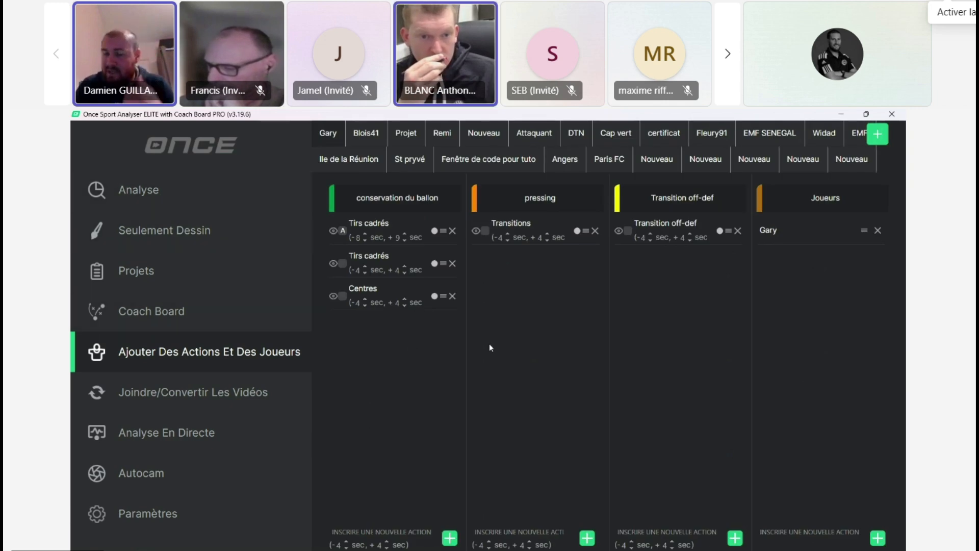
click(844, 162)
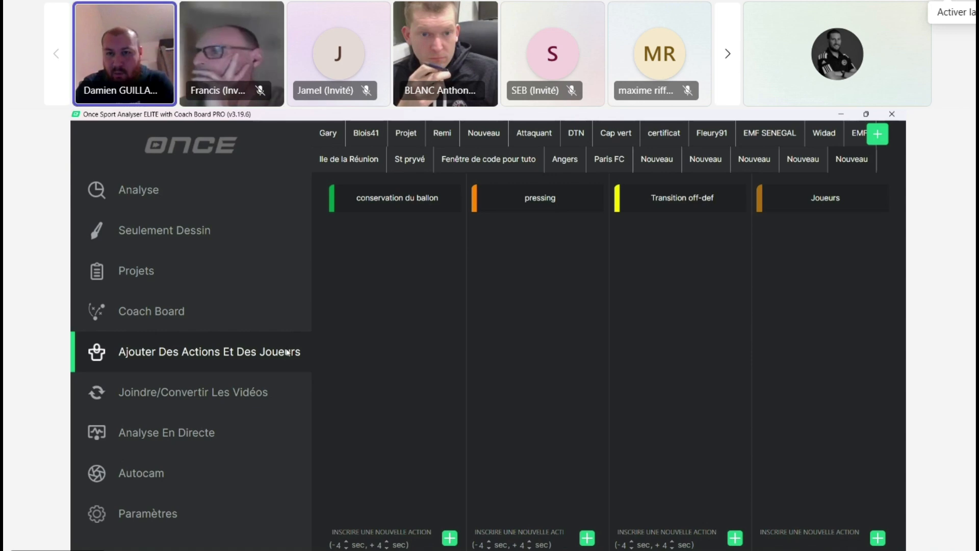
click(229, 390)
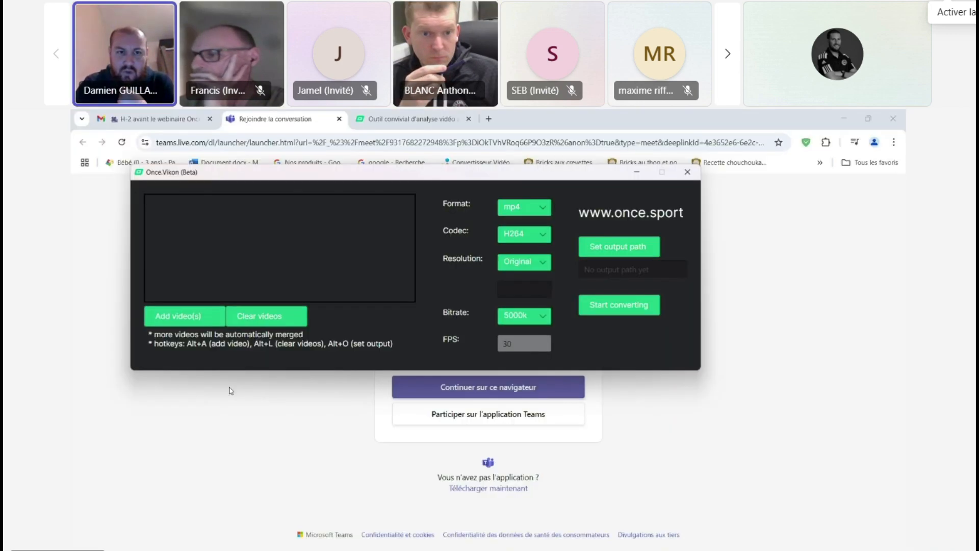
click(687, 174)
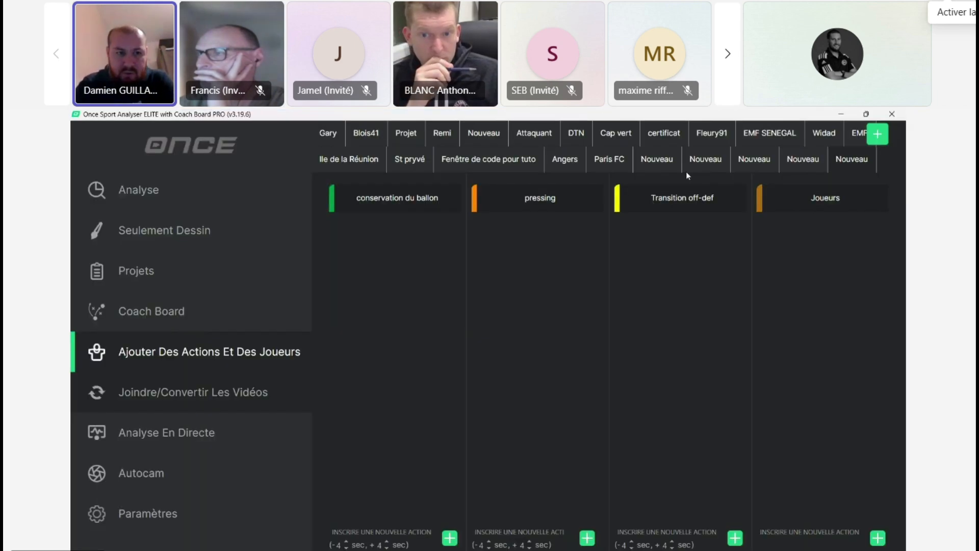
click(187, 441)
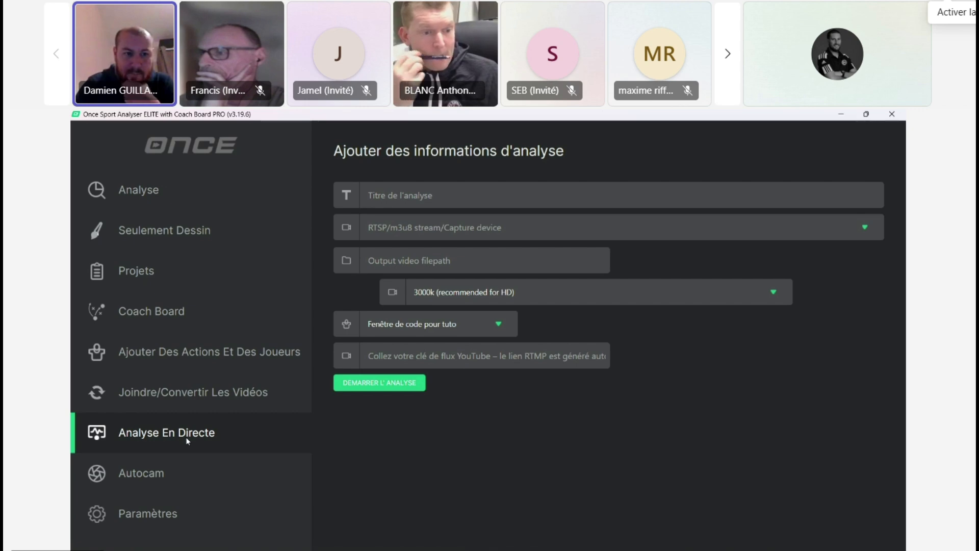
click(193, 473)
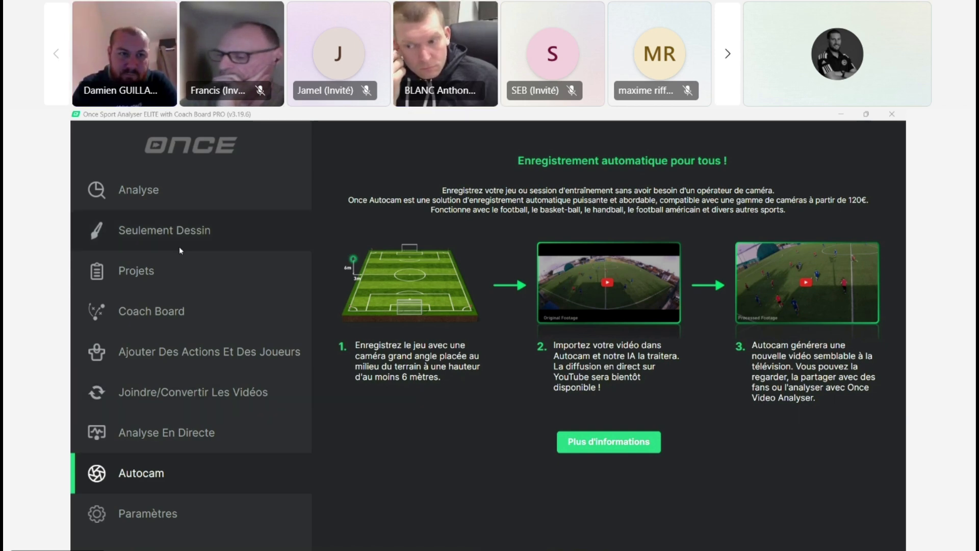
click(171, 207)
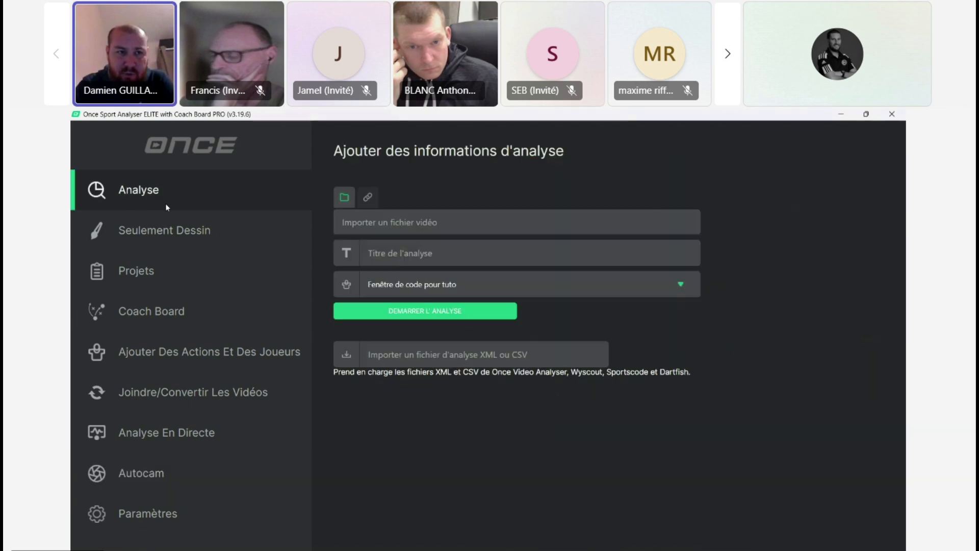
Step: Create a new Coach Board formation titled CPA for Football, using the flat vertical half pitch with the goal at the far end
click(217, 326)
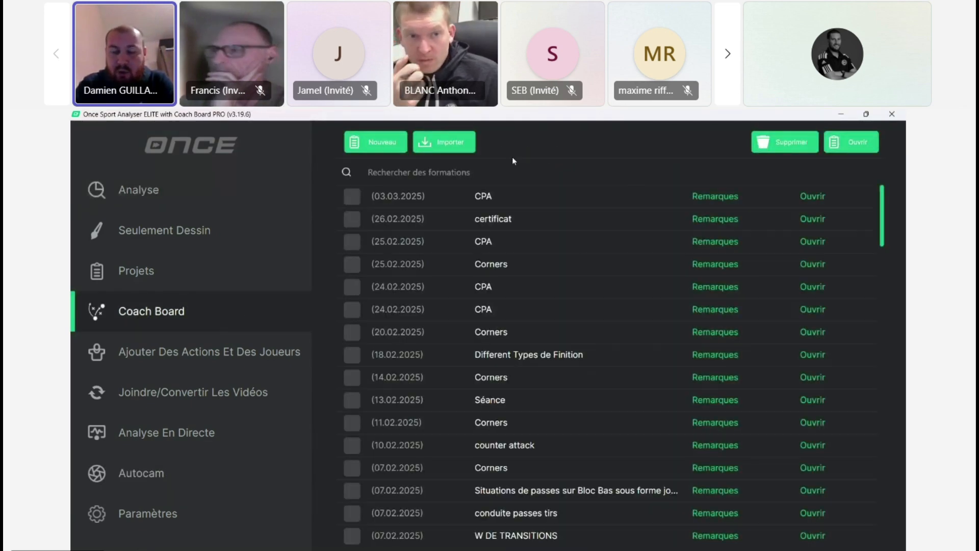
click(388, 147)
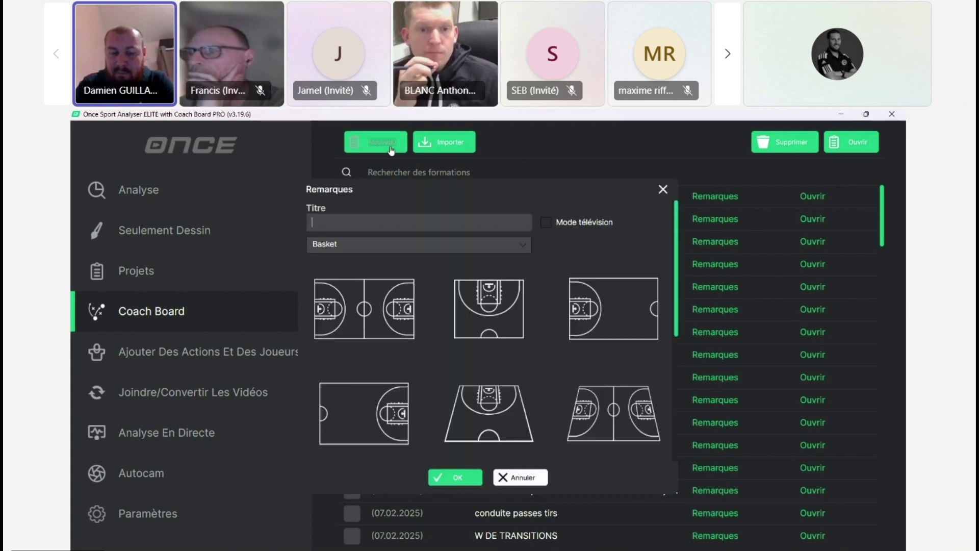
click(485, 243)
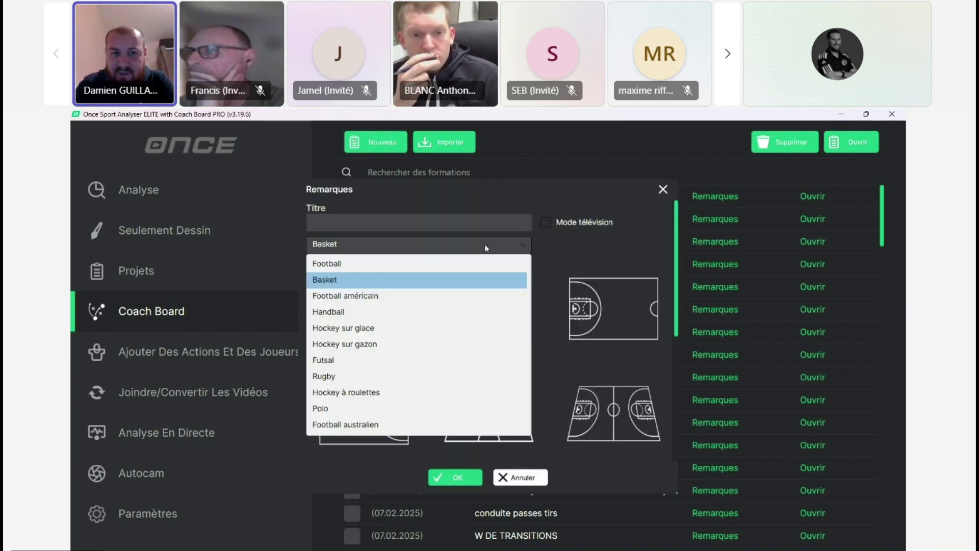
click(452, 265)
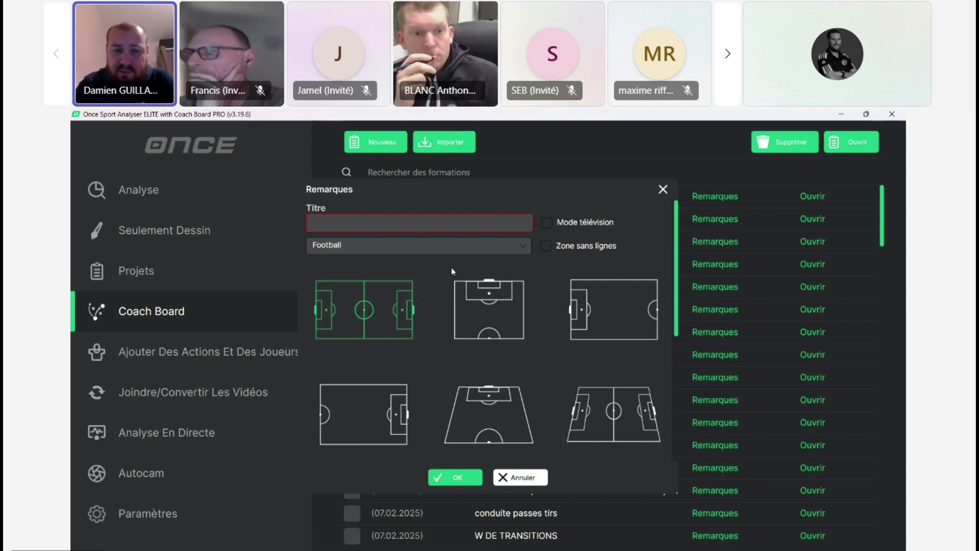
click(428, 224)
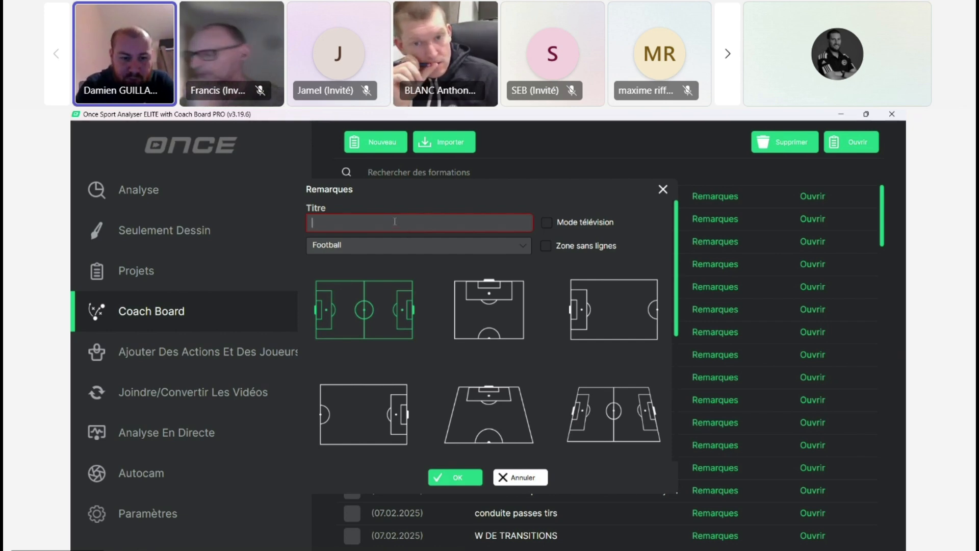
text(cP)
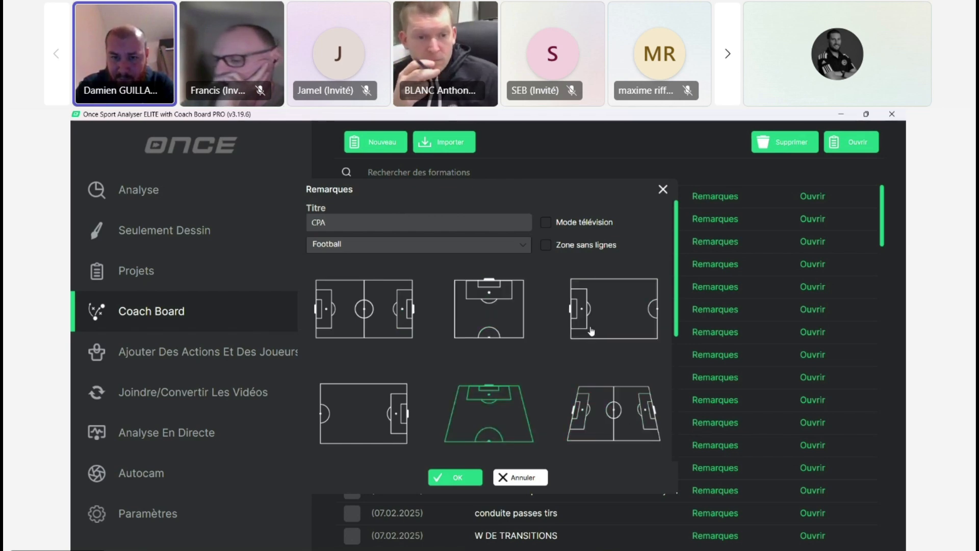
click(470, 327)
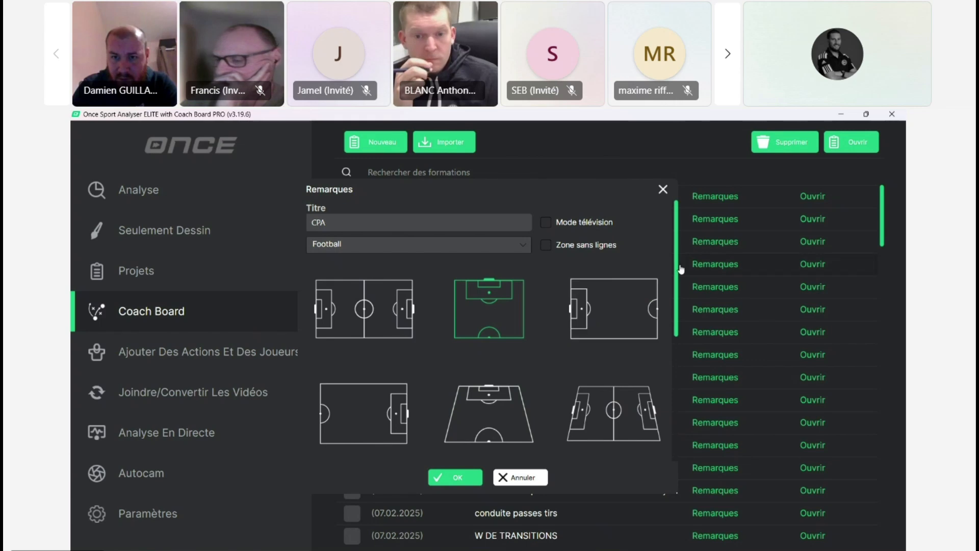
scroll(505, 334, down, 5)
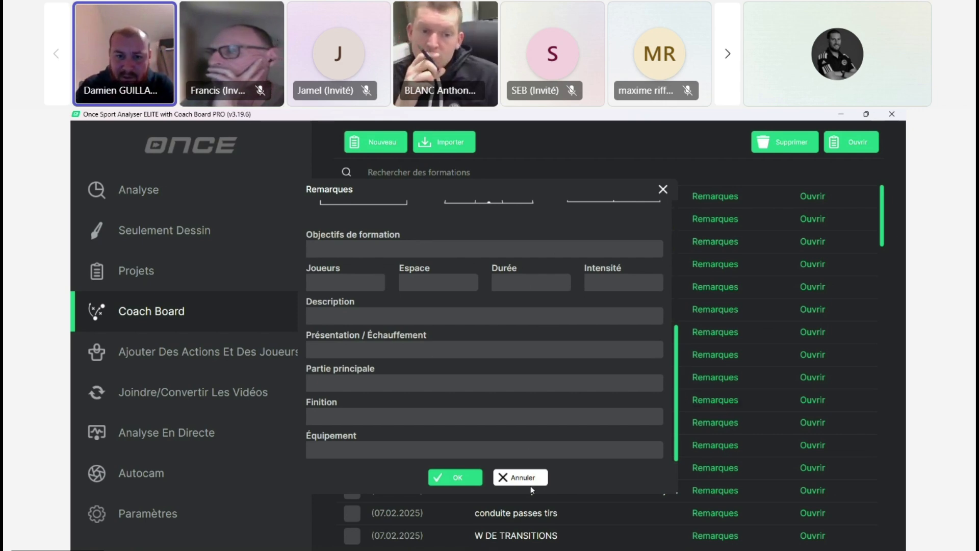
click(458, 478)
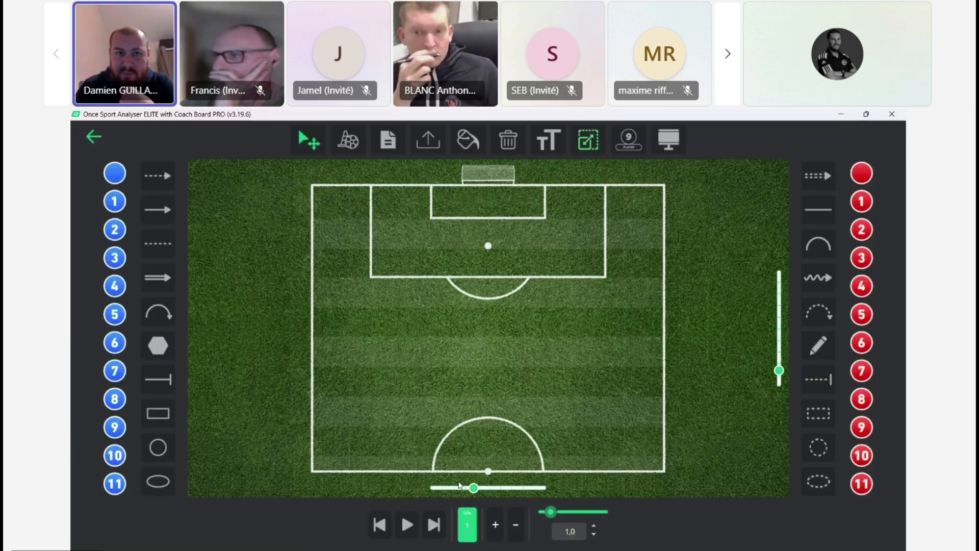
Step: Place a football at the pitch's upper-right corner for the corner kick
click(348, 139)
click(356, 201)
click(660, 190)
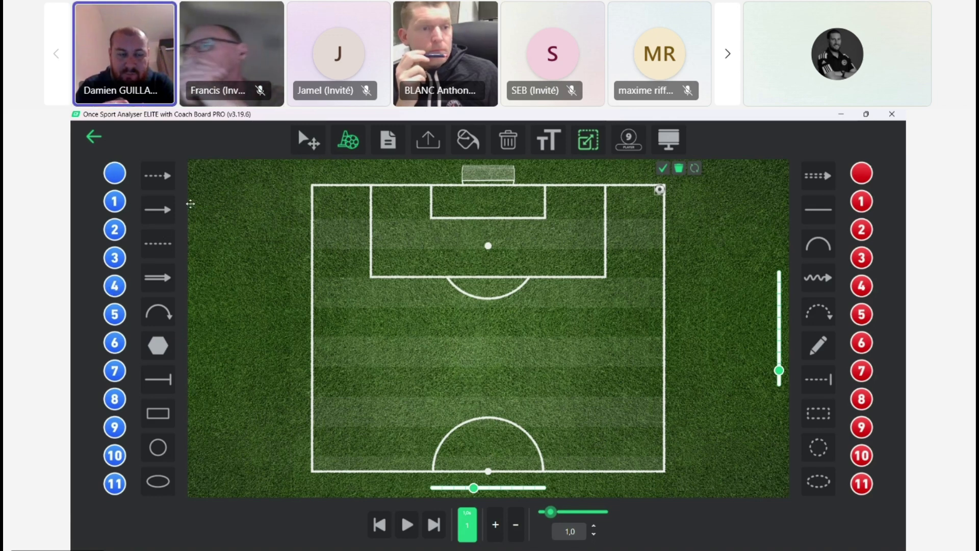
Step: Place three unnumbered blue players around the penalty area: one near each side and one at its front edge
click(115, 173)
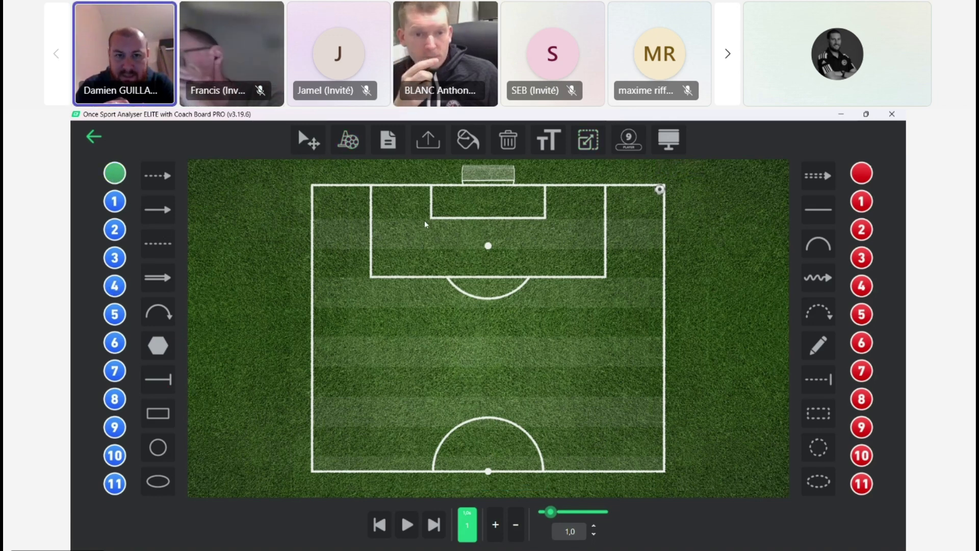
click(390, 266)
click(504, 279)
click(596, 252)
key(Escape)
Step: Place three unnumbered red players inside the penalty area, just in front of the goal area
click(854, 175)
click(543, 234)
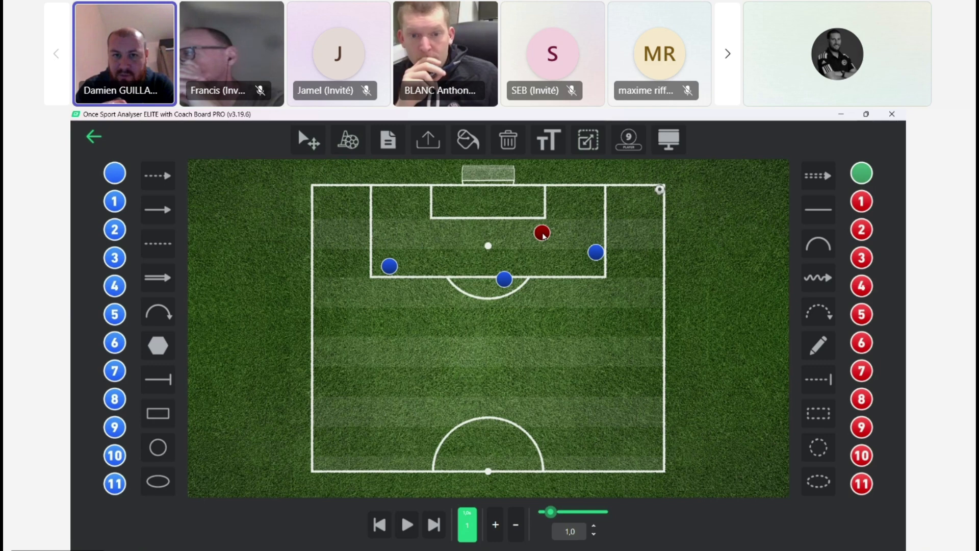
click(542, 232)
click(469, 242)
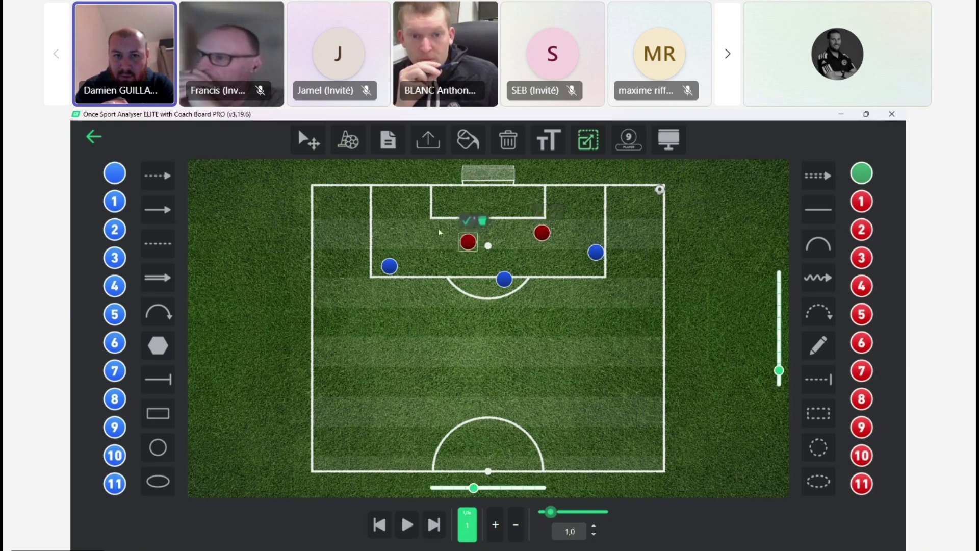
click(429, 225)
click(427, 207)
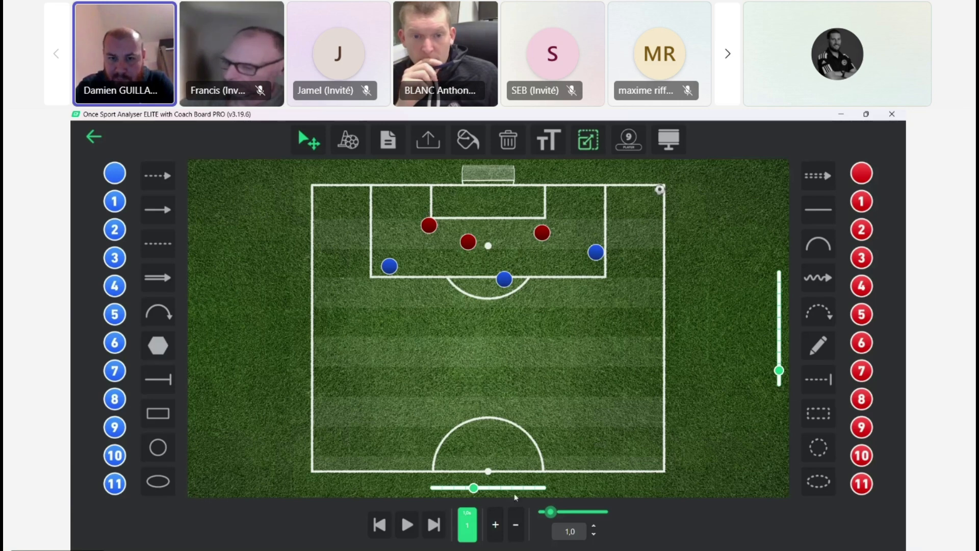
Step: Add a second animation frame and move the three blue players inward, closer to the red players
click(495, 525)
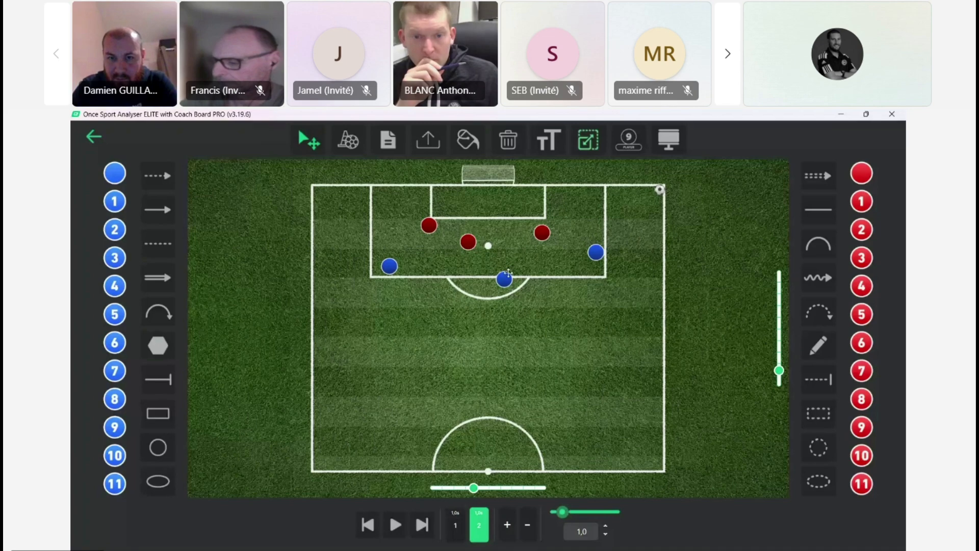
drag(505, 279, 507, 246)
drag(596, 252, 567, 236)
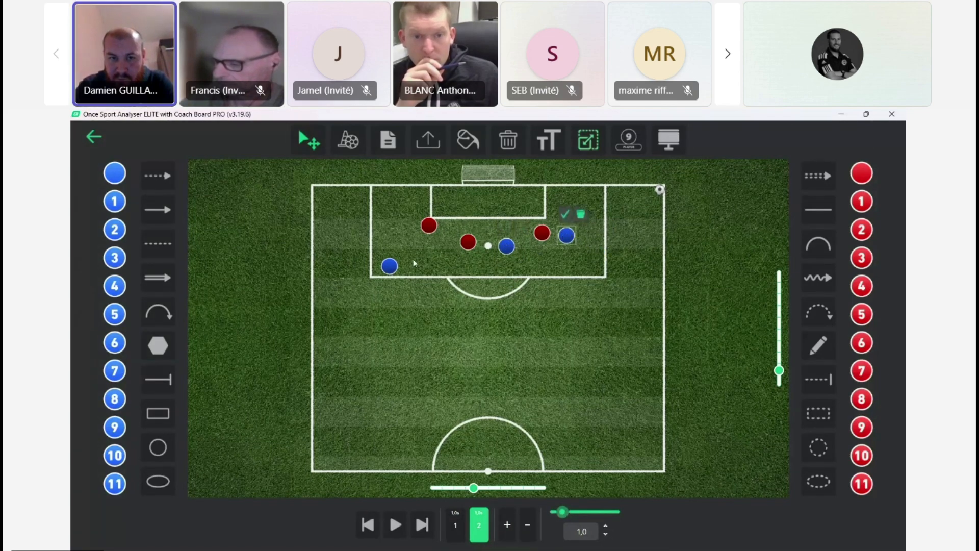
drag(390, 265, 420, 251)
click(418, 231)
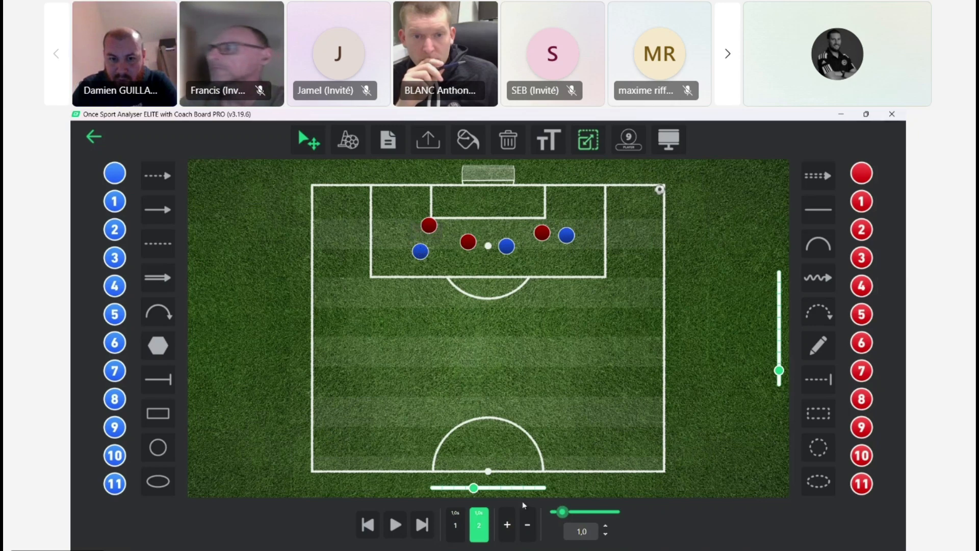
Step: Add a third animation frame and bring the three red players closer together in front of the goal area
click(507, 525)
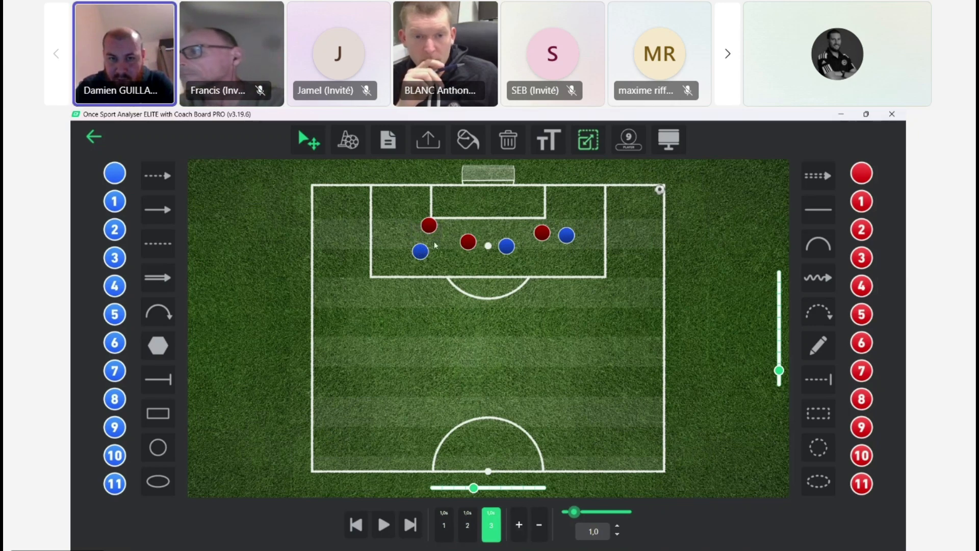
drag(429, 225, 481, 229)
drag(542, 233, 523, 224)
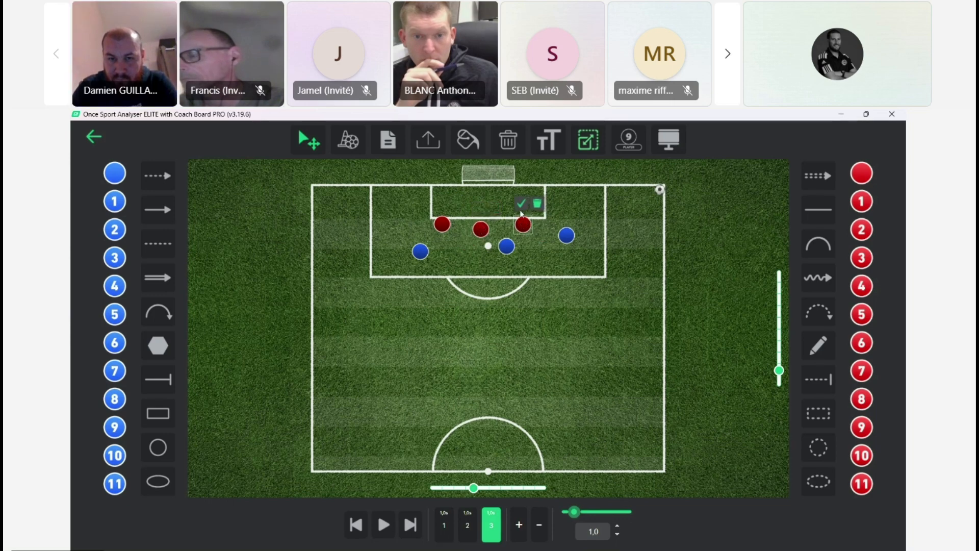
click(522, 204)
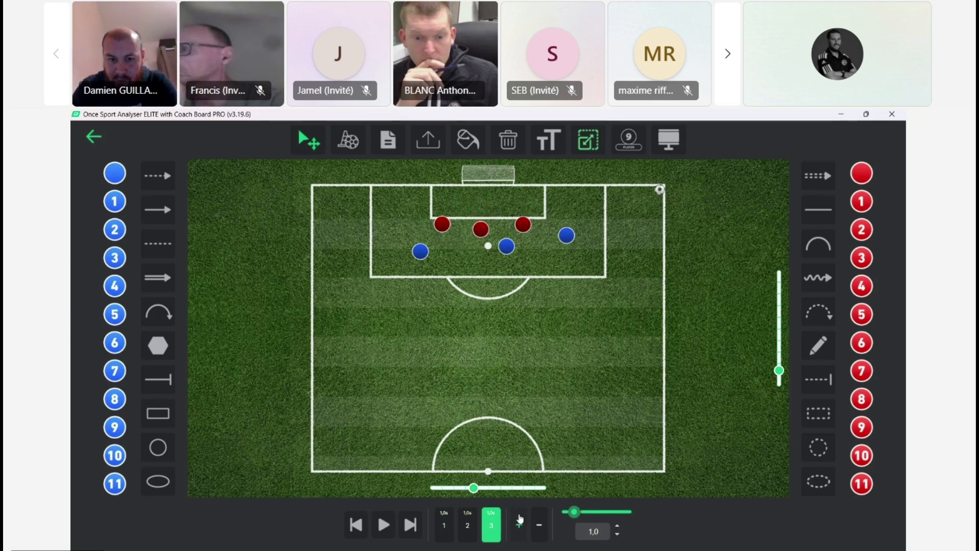
Step: Add a fourth animation frame and move the central blue player past the red players to the goal area's front edge
click(519, 522)
drag(505, 245, 489, 214)
click(488, 200)
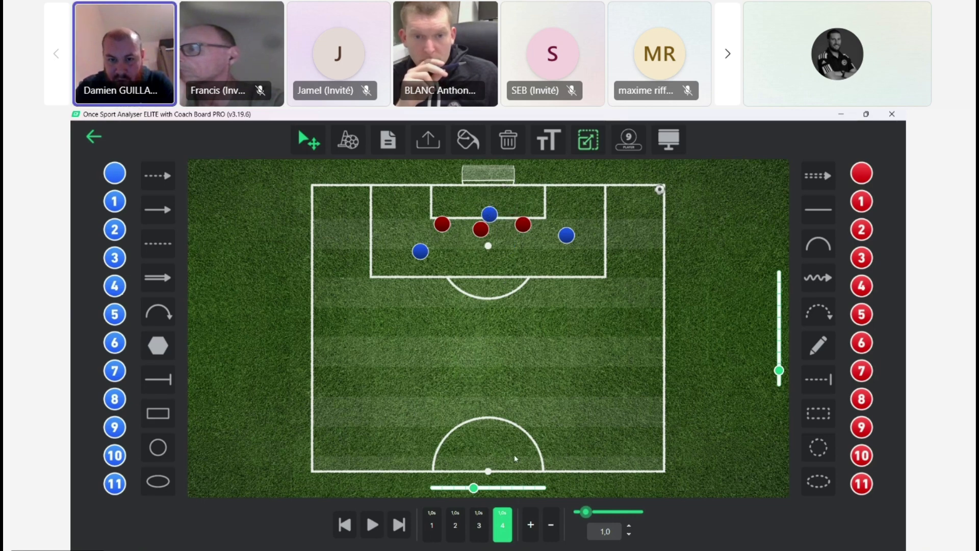
Step: Add a fifth frame with the ball moved from the corner to the central blue player, and a sixth with it in the goal
click(532, 526)
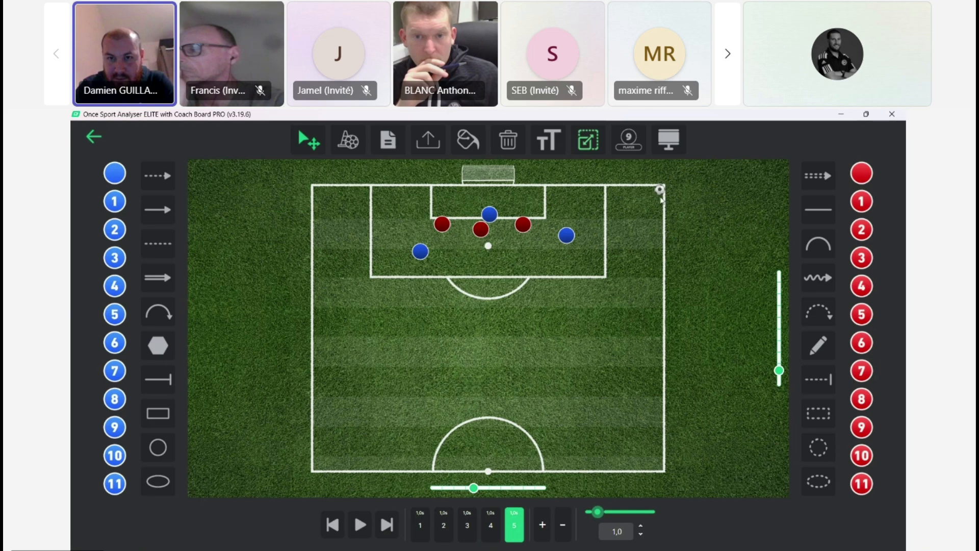
drag(661, 189, 496, 204)
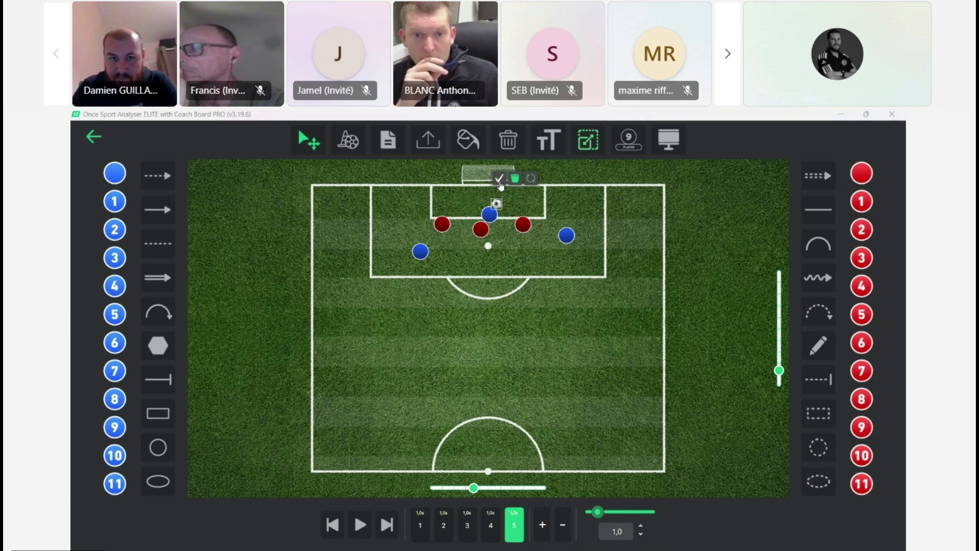
click(498, 179)
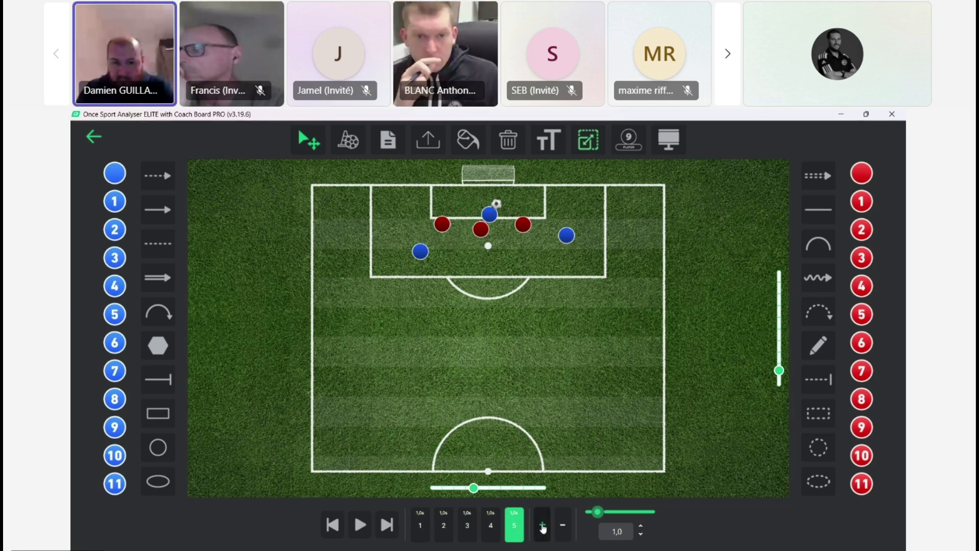
click(543, 528)
drag(496, 204, 476, 175)
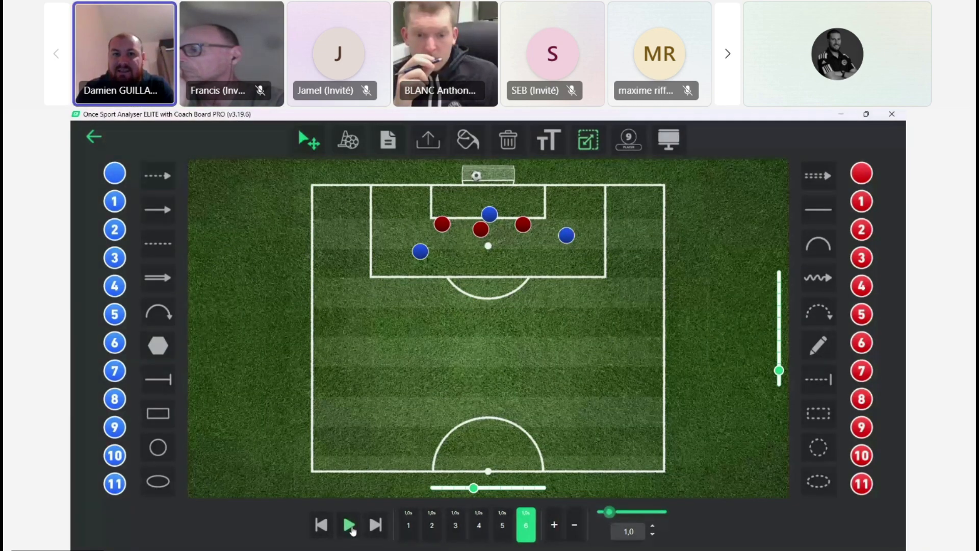
Step: Play the corner-kick animation, replay it from the first frame through to the goal, and leave the board
click(349, 525)
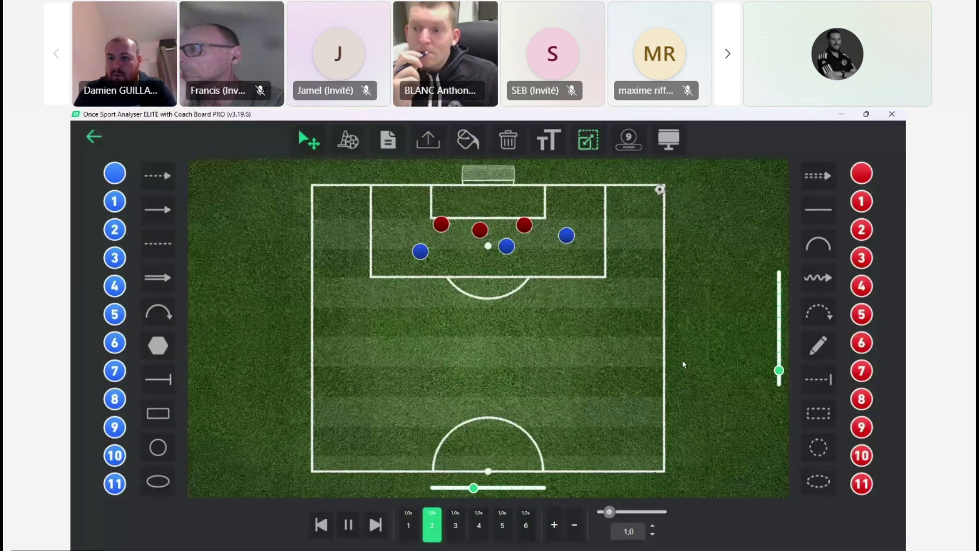
click(347, 525)
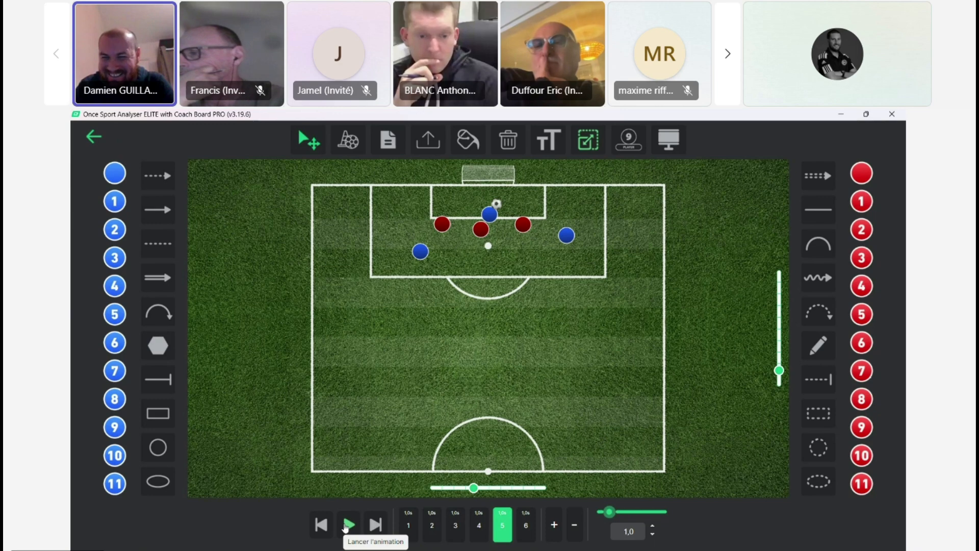
click(408, 528)
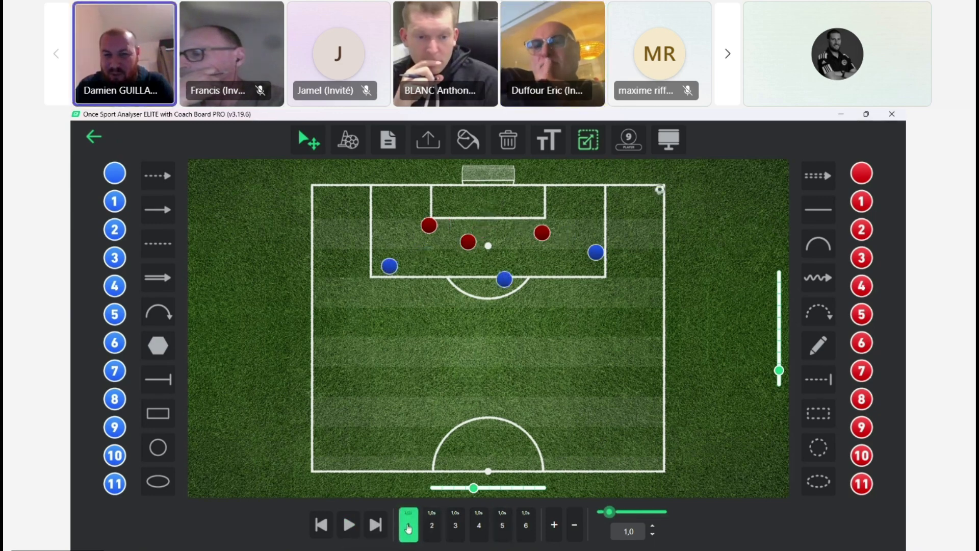
click(348, 525)
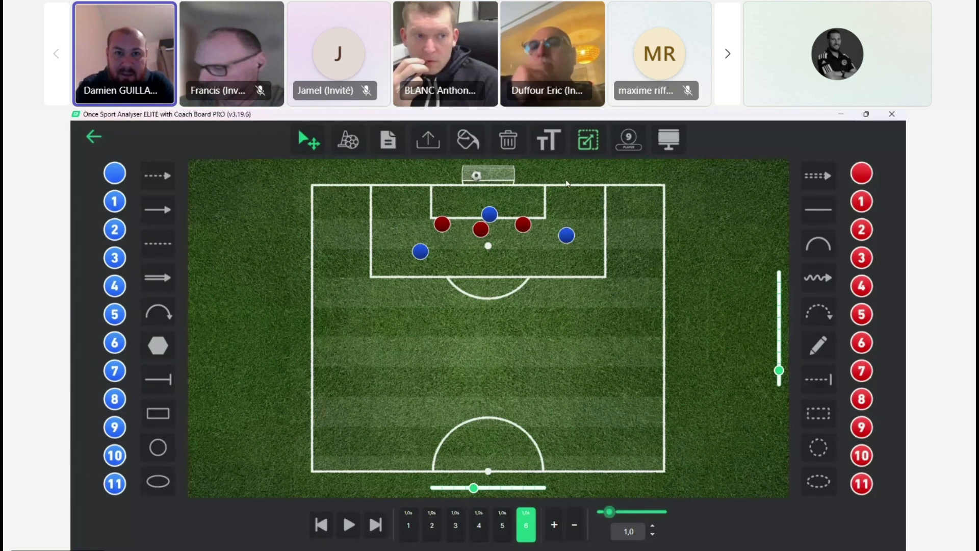
click(93, 136)
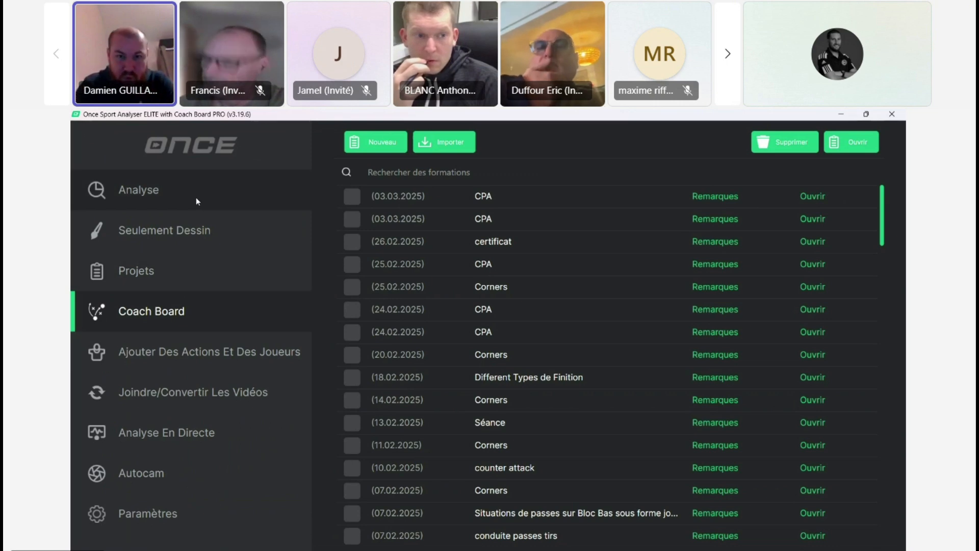
Step: Open the Ajouter Des Actions Et Des Joueurs section and select the empty third "Nouveau" code window after Paris FC
click(228, 352)
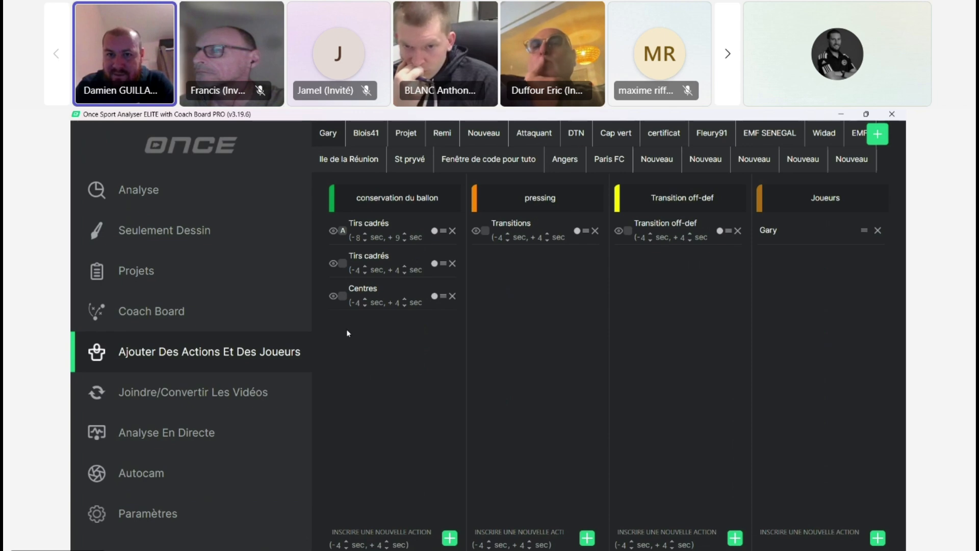
click(664, 162)
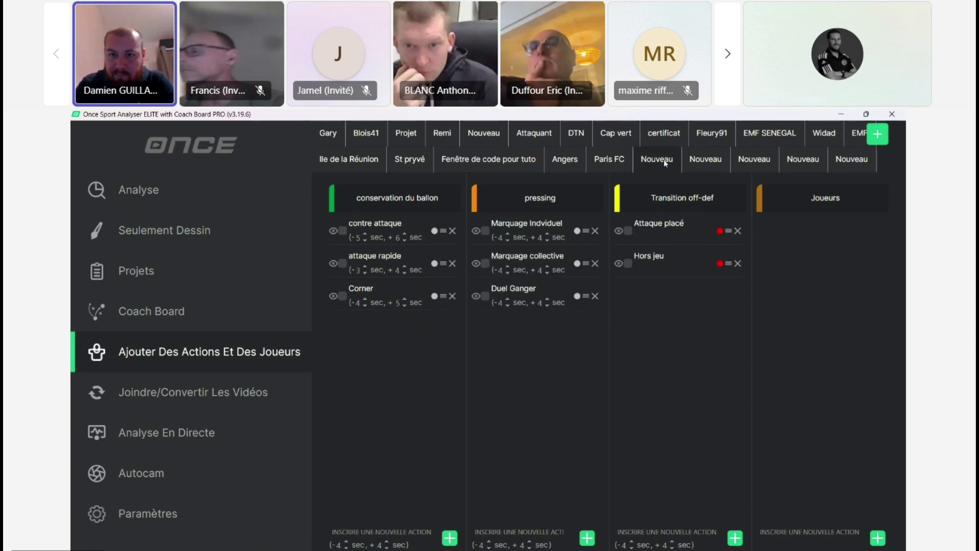
click(708, 162)
click(765, 161)
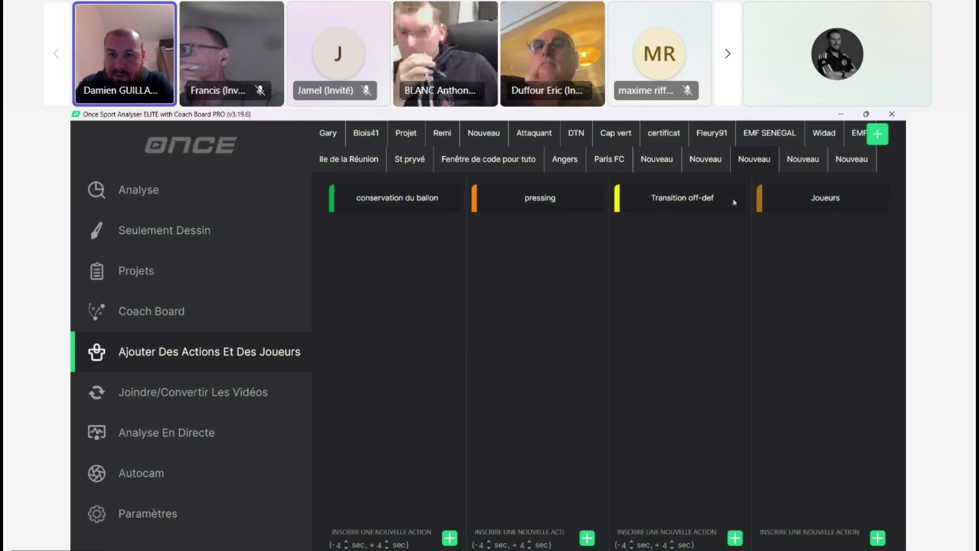
Step: Rename the first three category columns of the empty code window to Off, Def and CPA
double_click(406, 200)
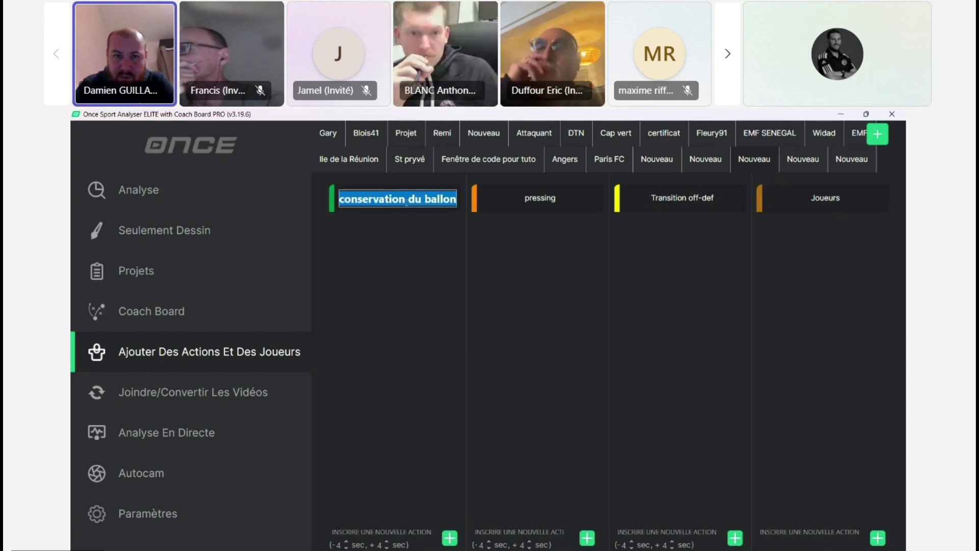
text(Off)
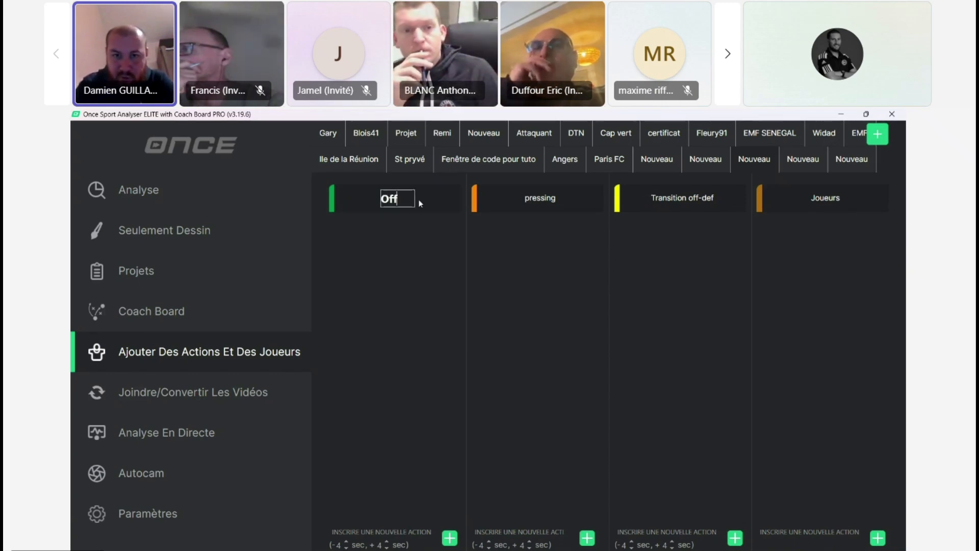
double_click(553, 200)
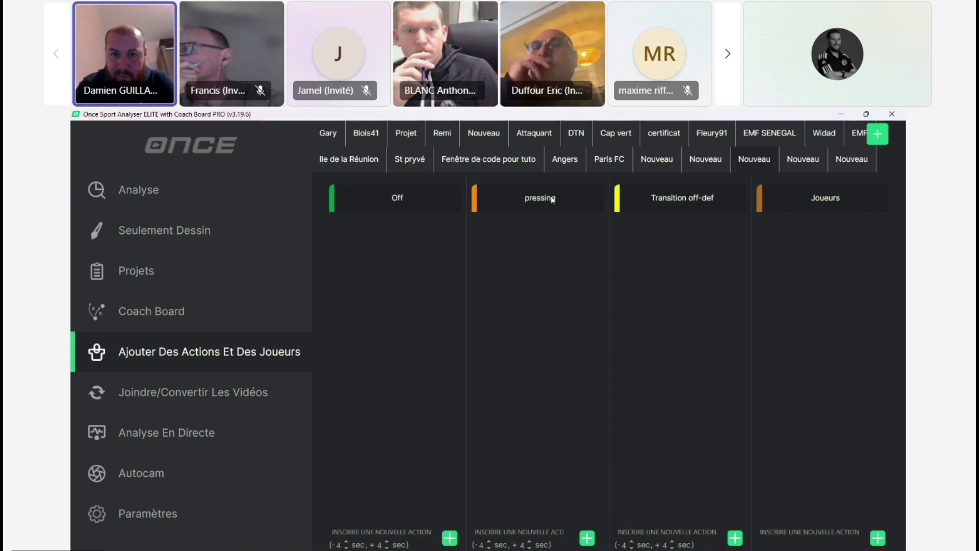
key(BackSpace)
text(Def)
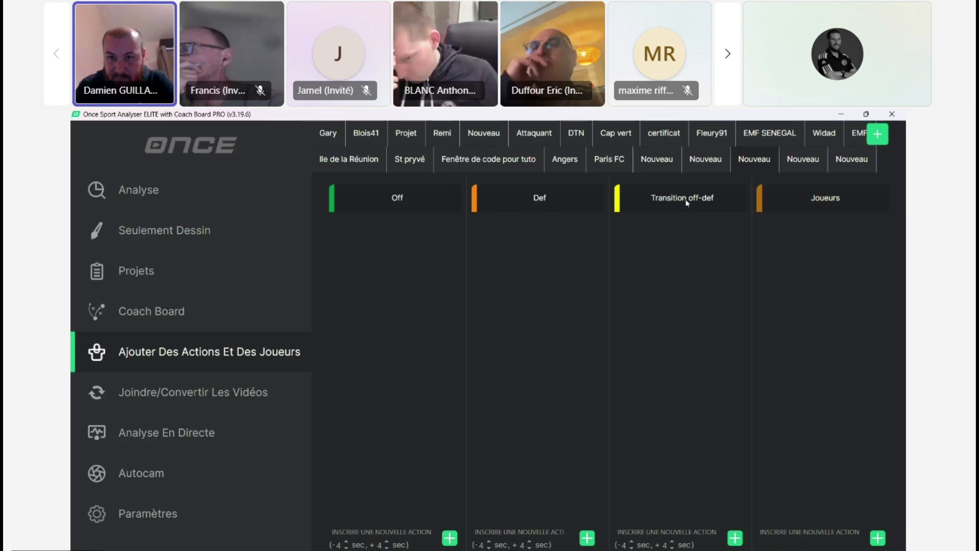
double_click(683, 199)
key(BackSpace)
text(CPA)
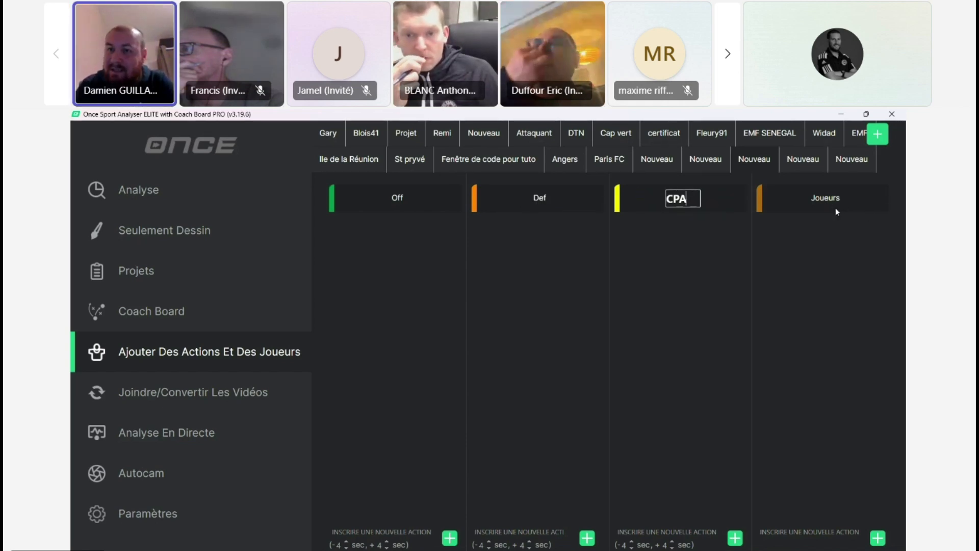
click(815, 239)
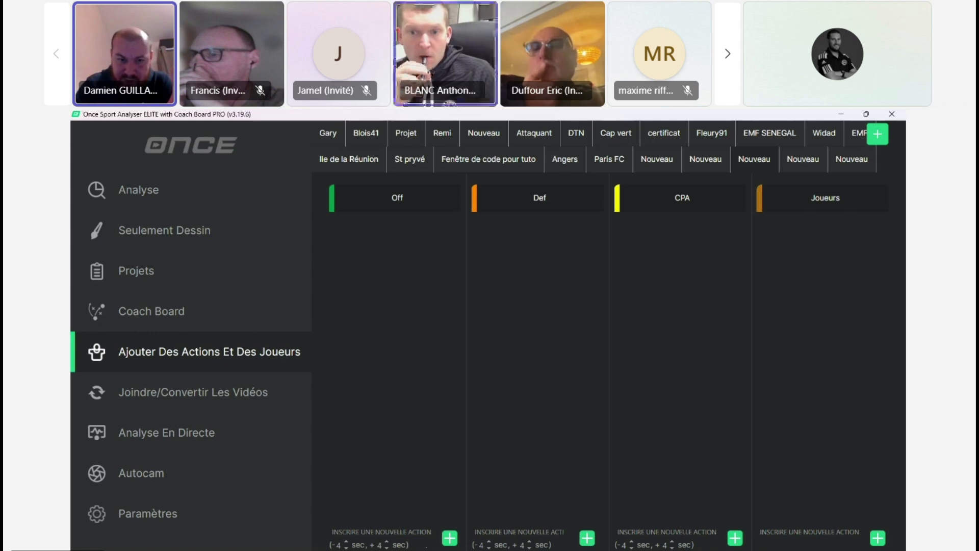
Step: Add a new action named "Tirs cadrés" to the Off column
click(400, 531)
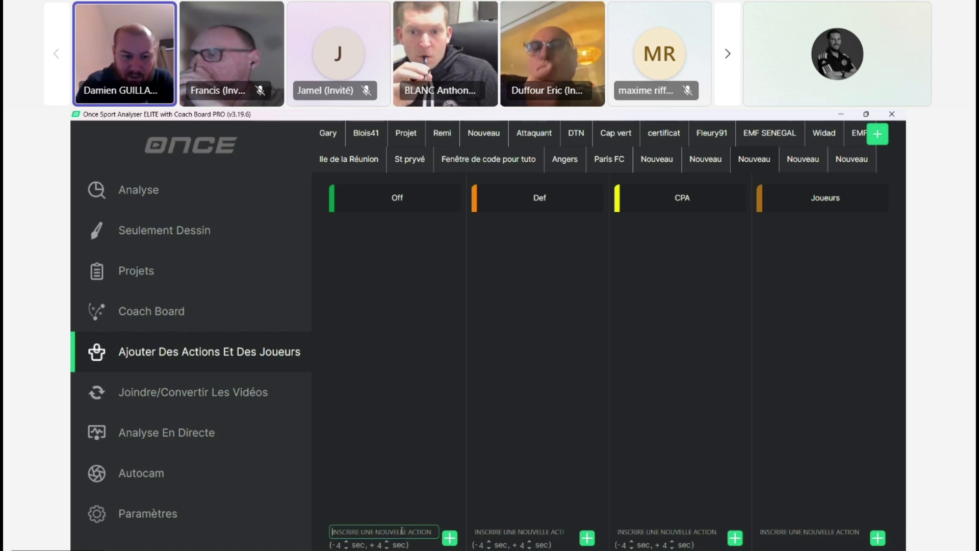
text(t)
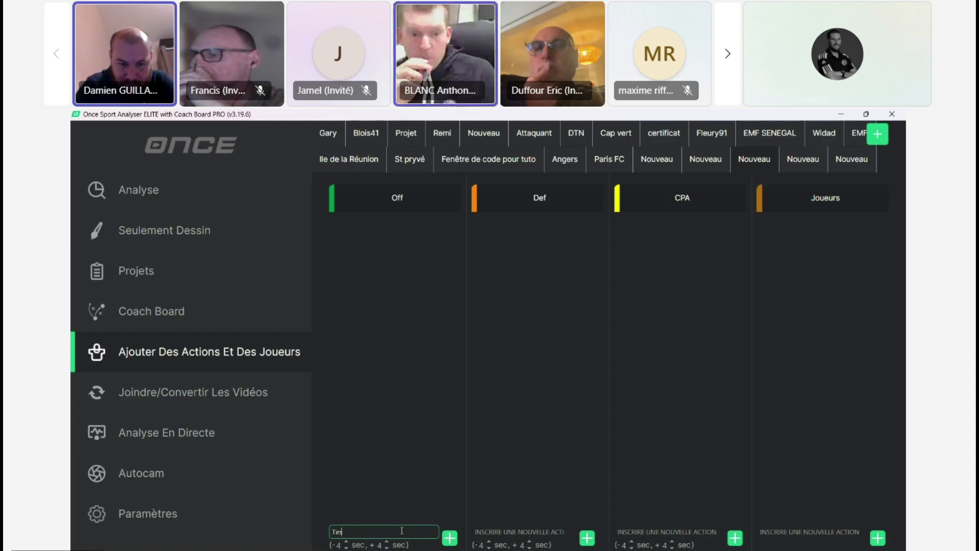
text(irs cadrés)
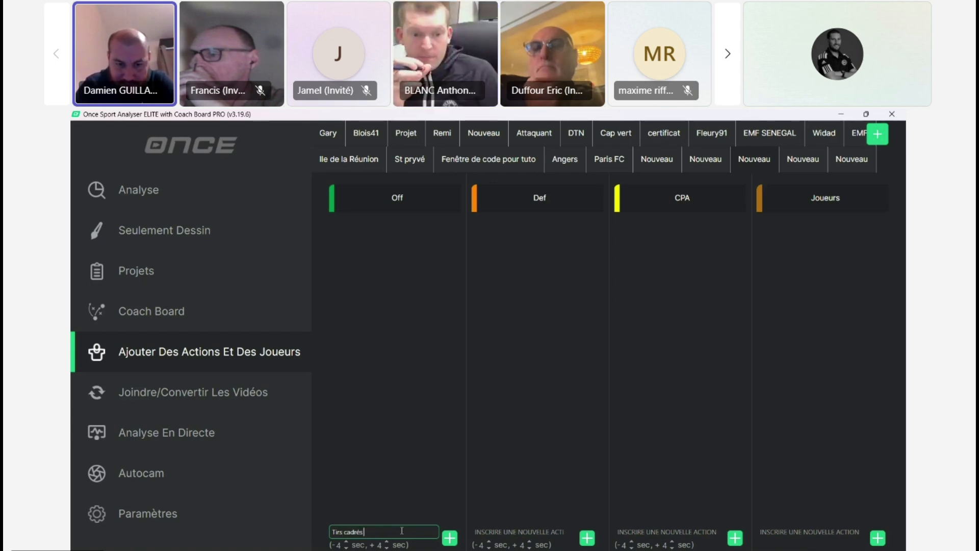
key(Return)
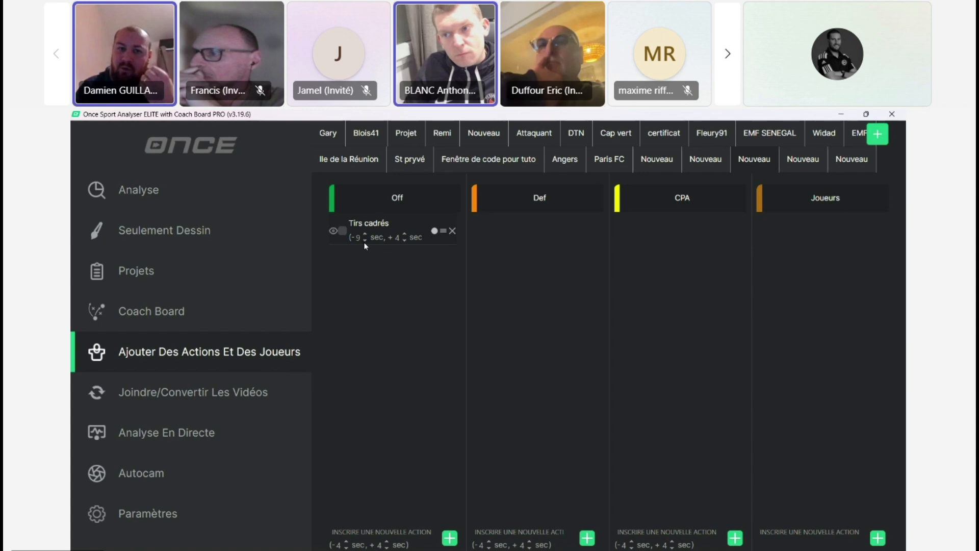
Step: Set the time before the event for the Tirs cadrés action to -5 sec
click(366, 240)
click(365, 240)
click(365, 240)
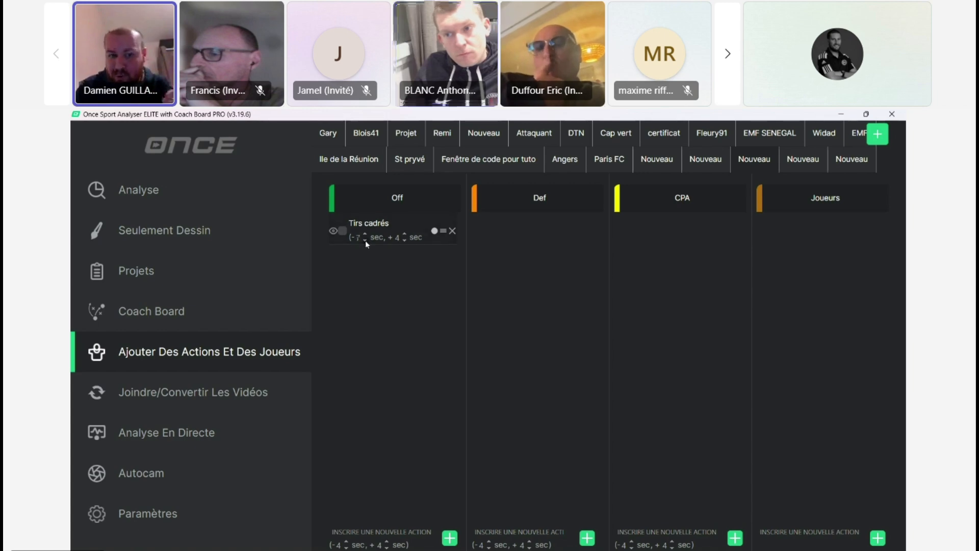
click(365, 241)
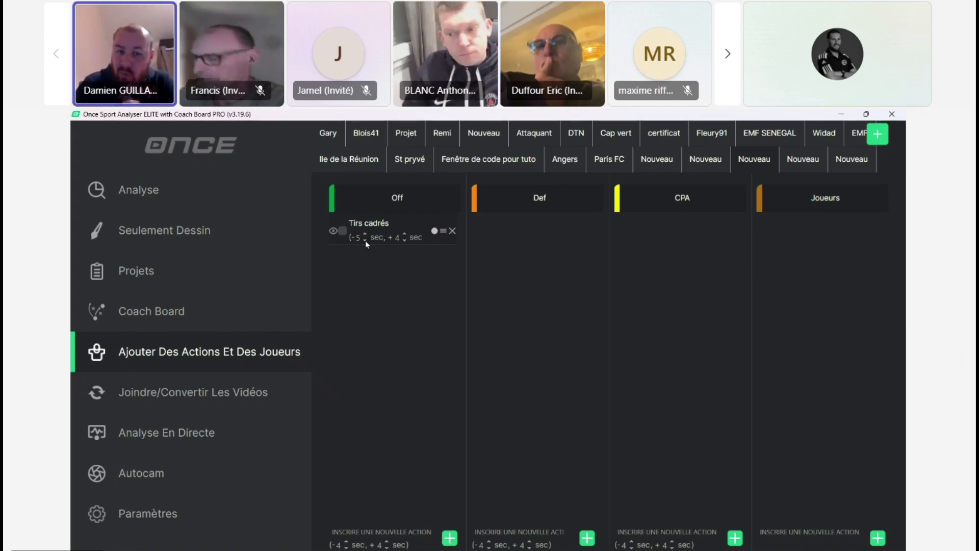
Step: Switch the Tirs cadrés action to untimed recording and back to timed, and assign it the shortcut letter A
click(434, 232)
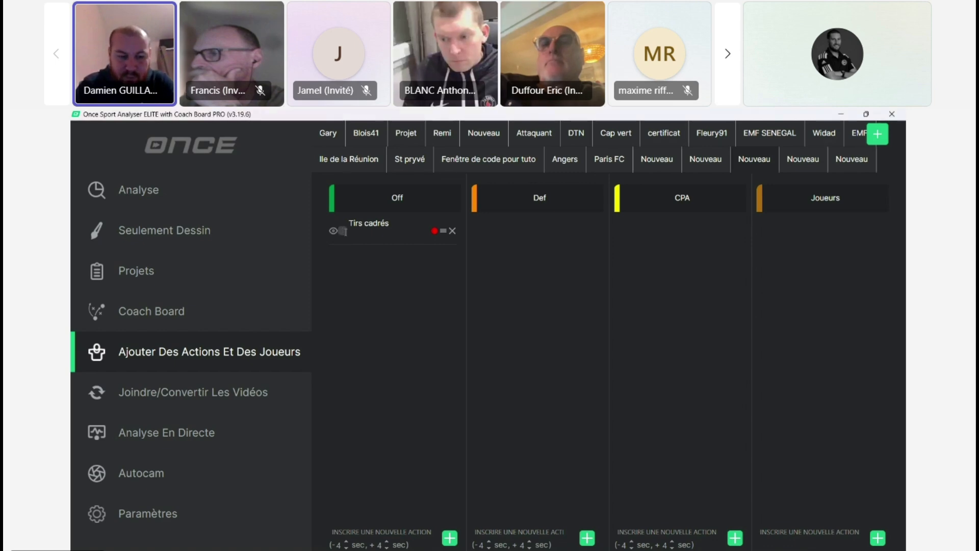
click(435, 231)
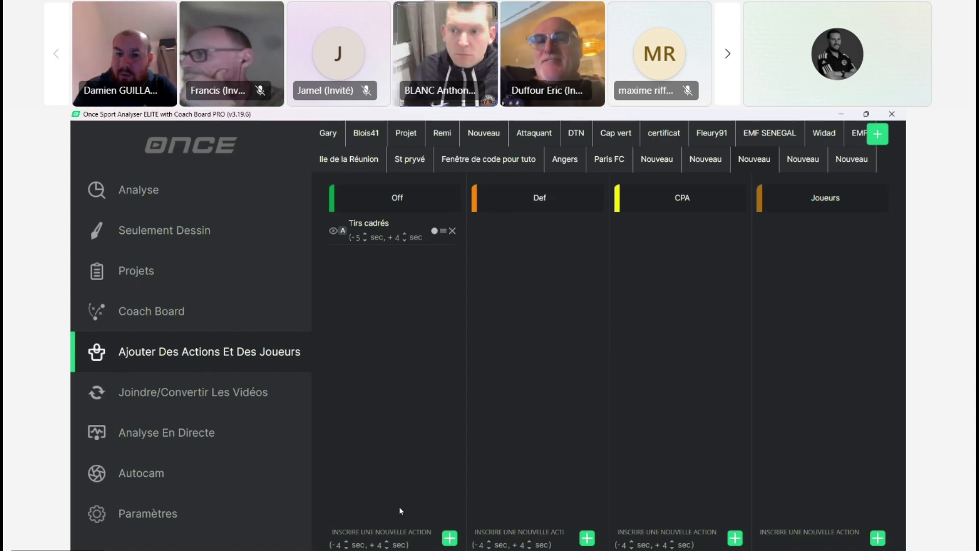
click(411, 532)
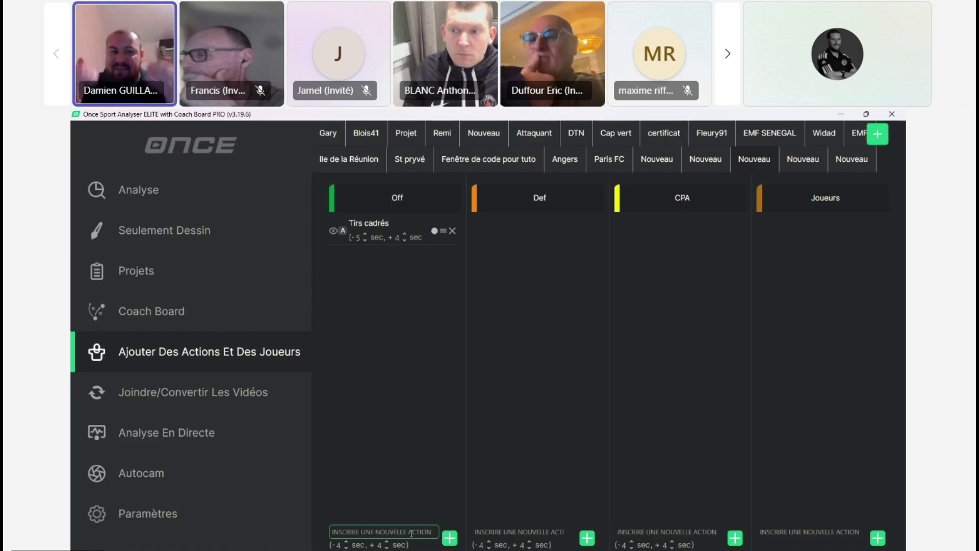
click(524, 531)
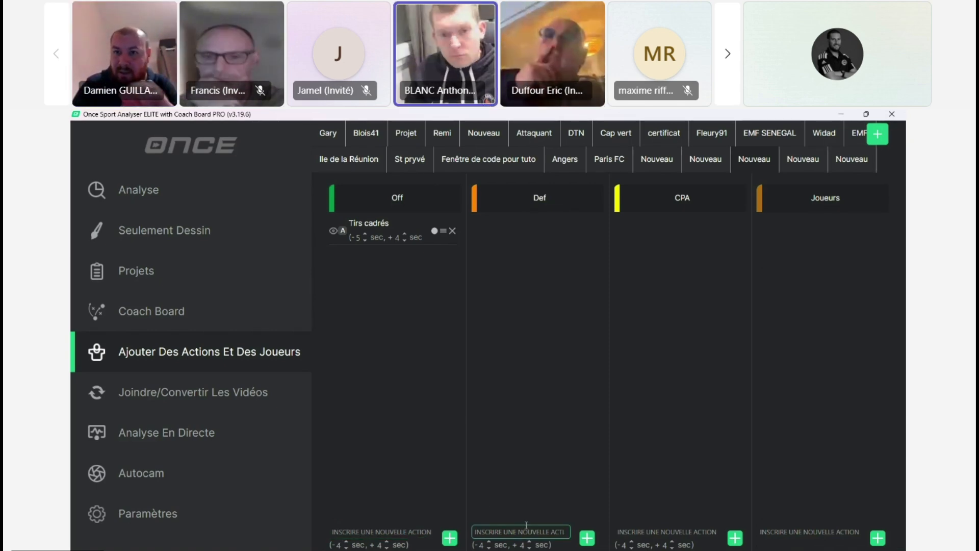
click(775, 533)
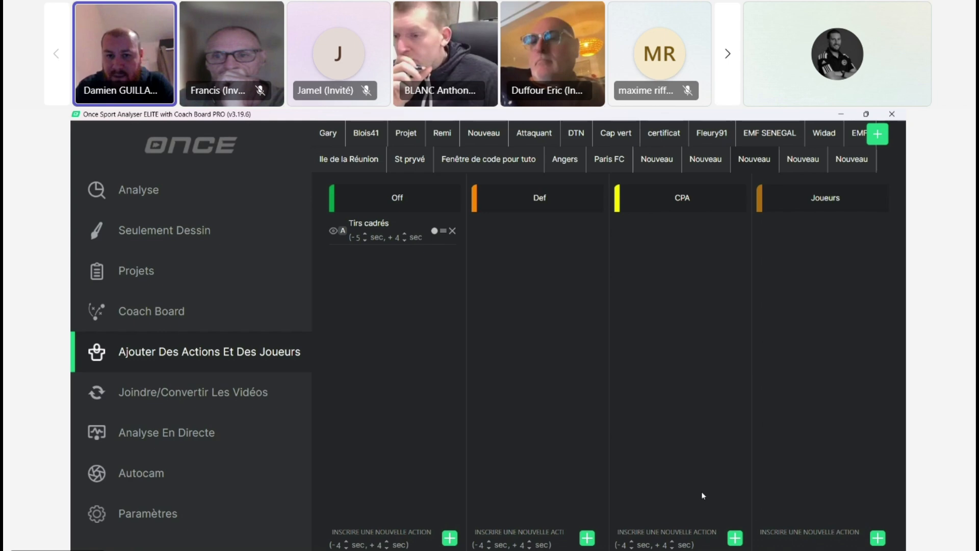
click(774, 534)
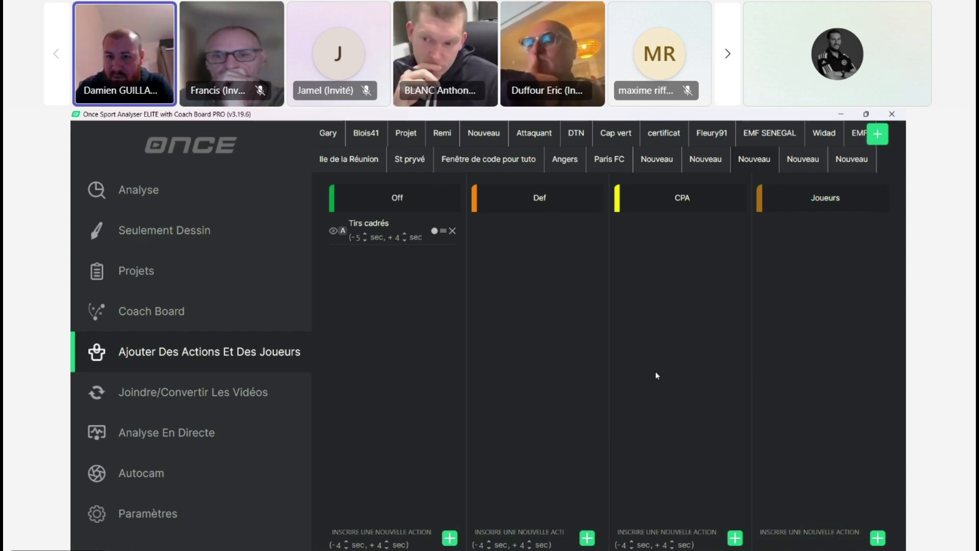
Step: Open the "Fenêtre de code pour tuto" code window and review its full list of Off actions
click(489, 162)
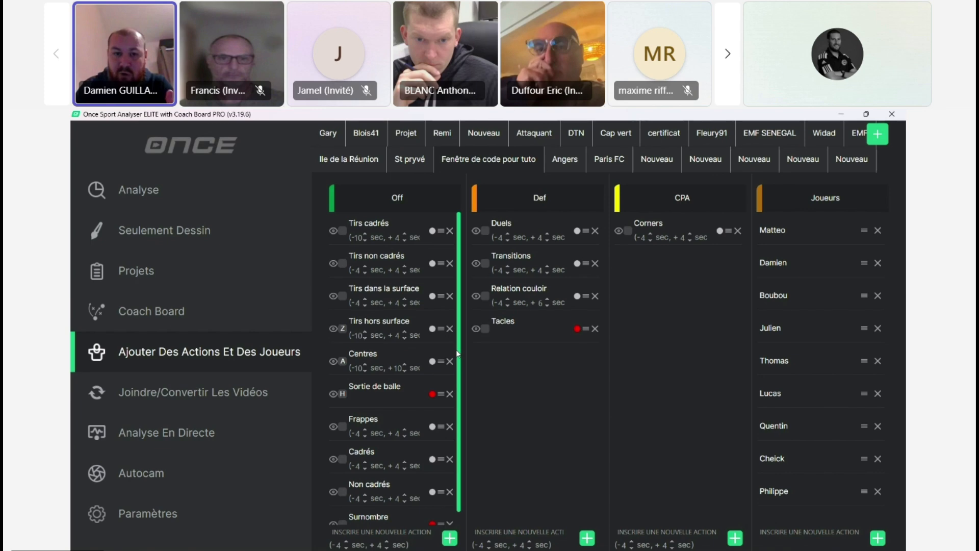
drag(460, 353, 462, 406)
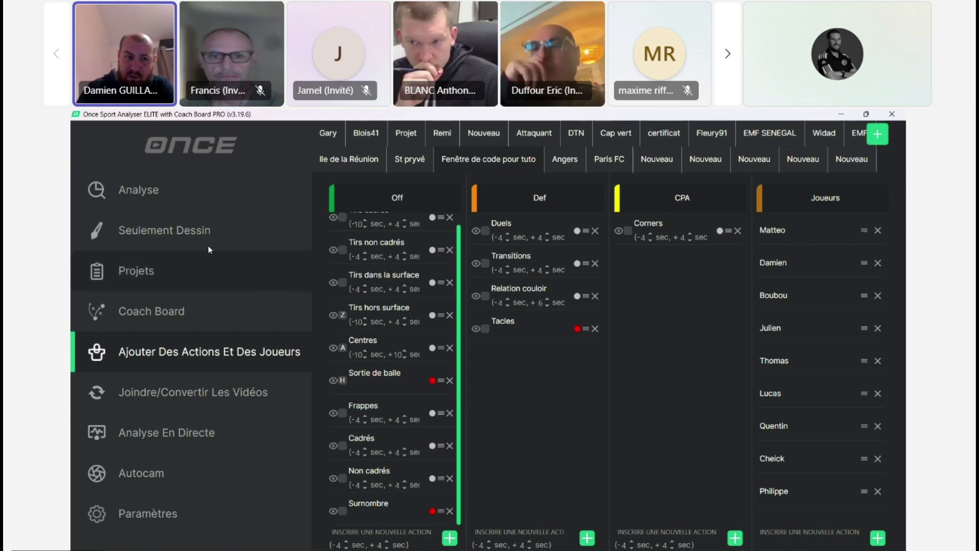
Step: Open the Analyse section and compare importing a video from a file with importing it from a link
click(191, 204)
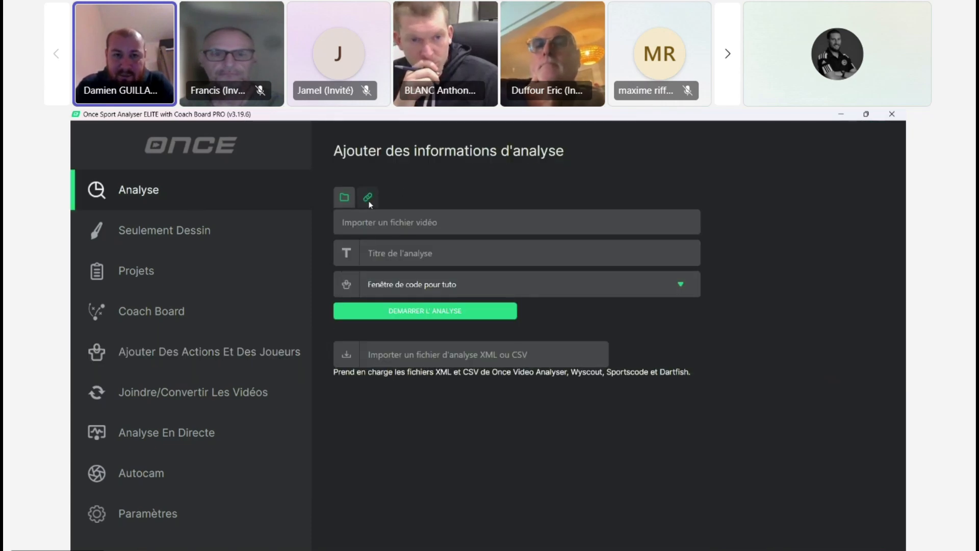
click(368, 200)
click(351, 201)
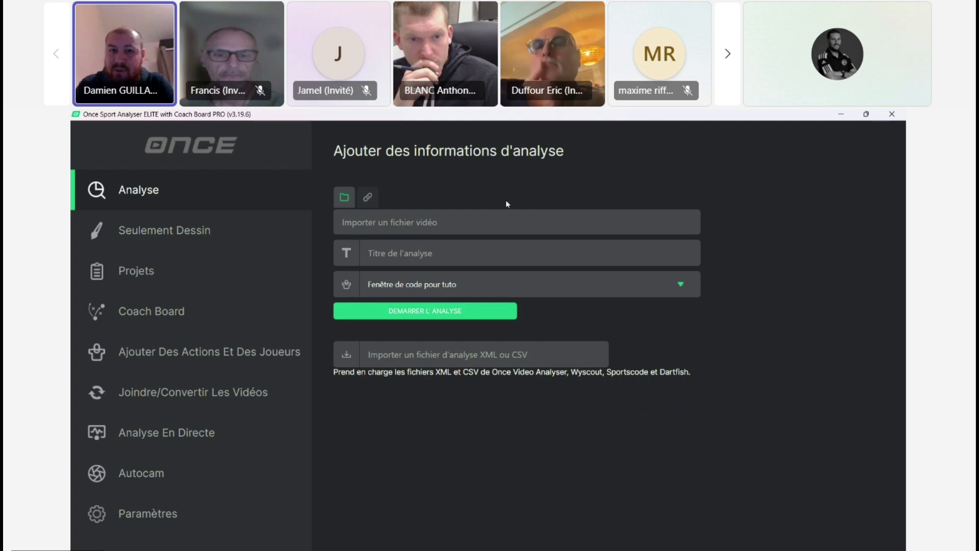
click(371, 200)
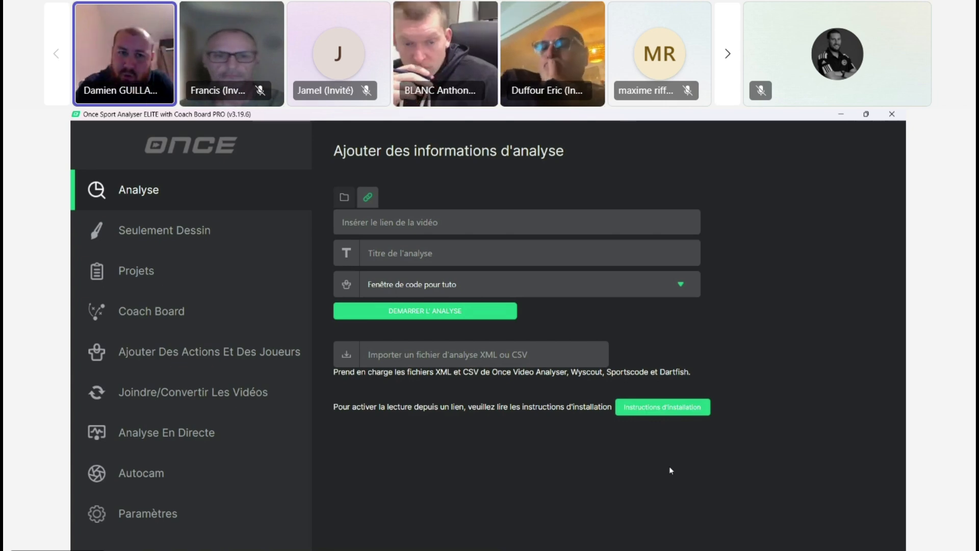
Step: Return to file import and load the video Espritfoot_cam.mp4 from the Downloads folder for the analysis
click(345, 202)
click(433, 223)
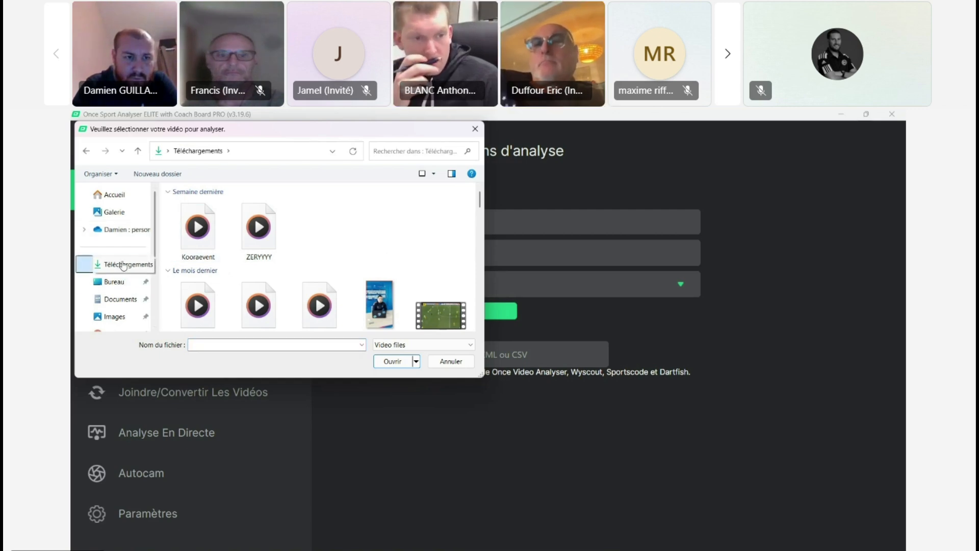
drag(479, 204, 480, 271)
double_click(380, 232)
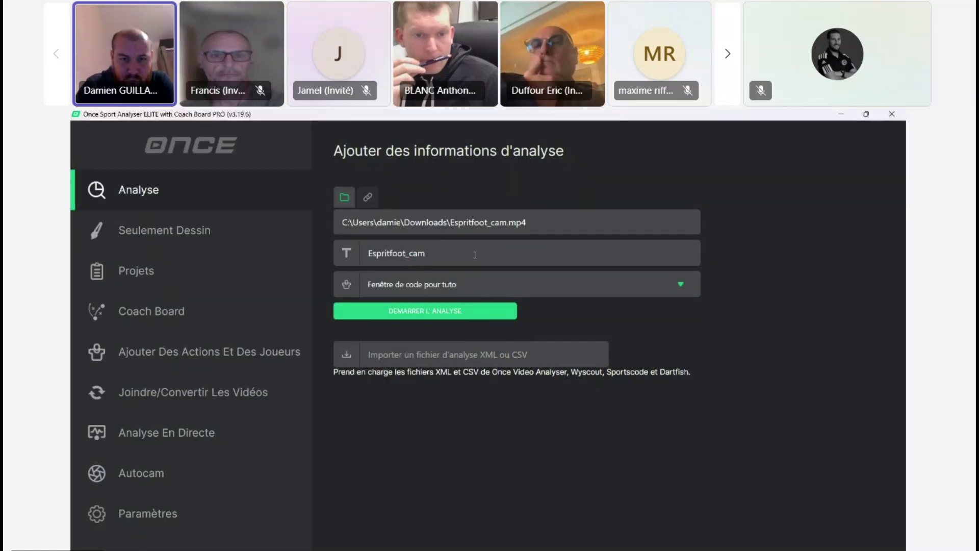
Step: Review the available code windows, keep "Fenêtre de code pour tuto", and start the analysis of Espritfoot_cam
click(680, 284)
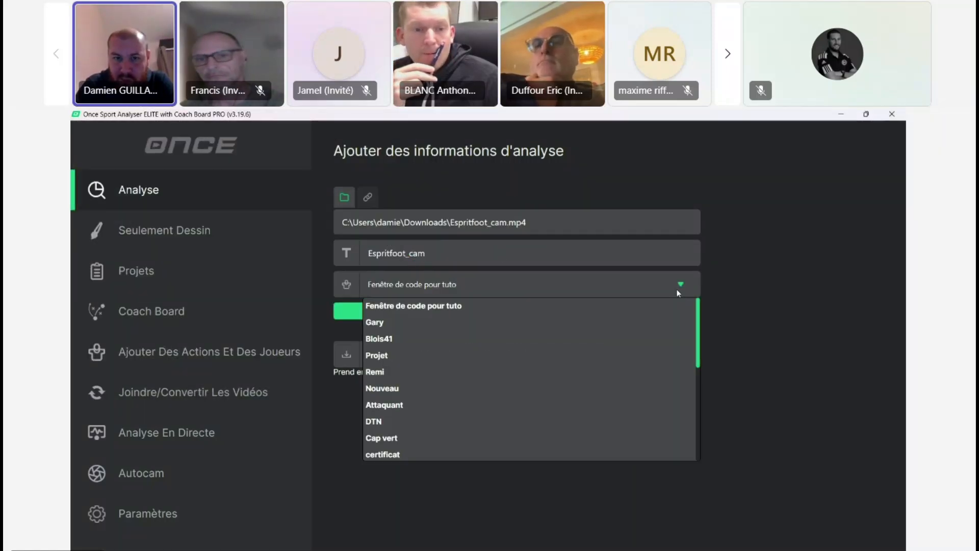
mouse_move(699, 319)
mouse_down()
mouse_move(700, 419)
mouse_move(699, 308)
mouse_move(697, 412)
mouse_move(698, 319)
mouse_up()
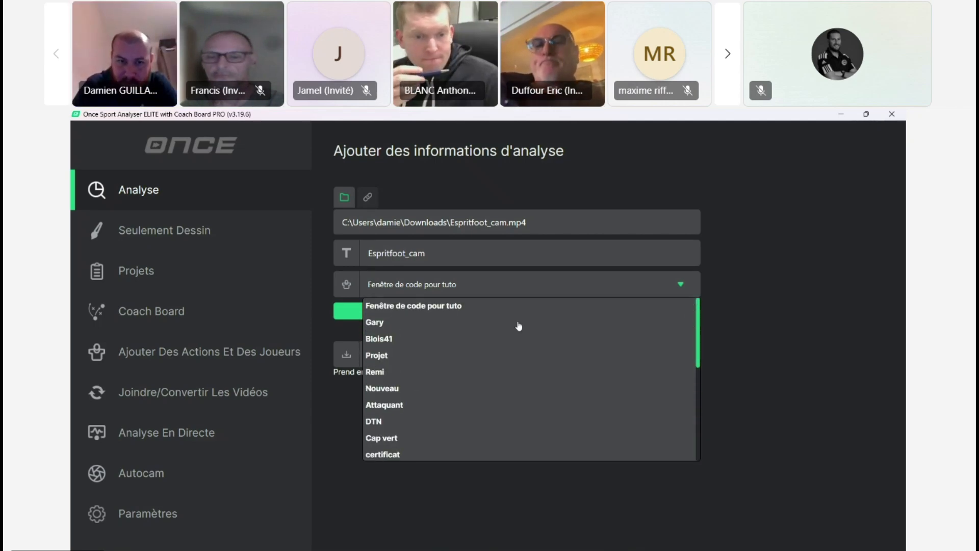
click(731, 283)
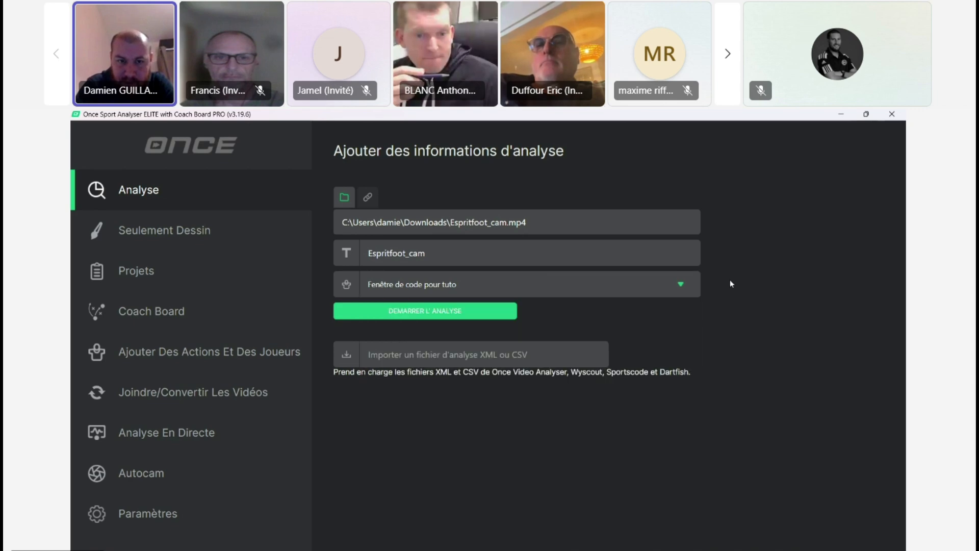
click(461, 311)
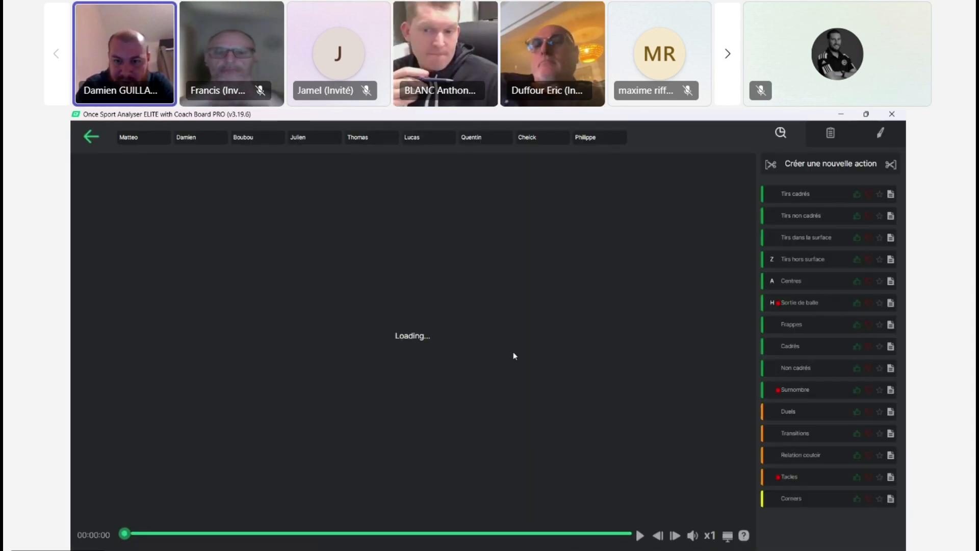
Step: Start and pause the match video, and set its playback speed to x2
click(640, 536)
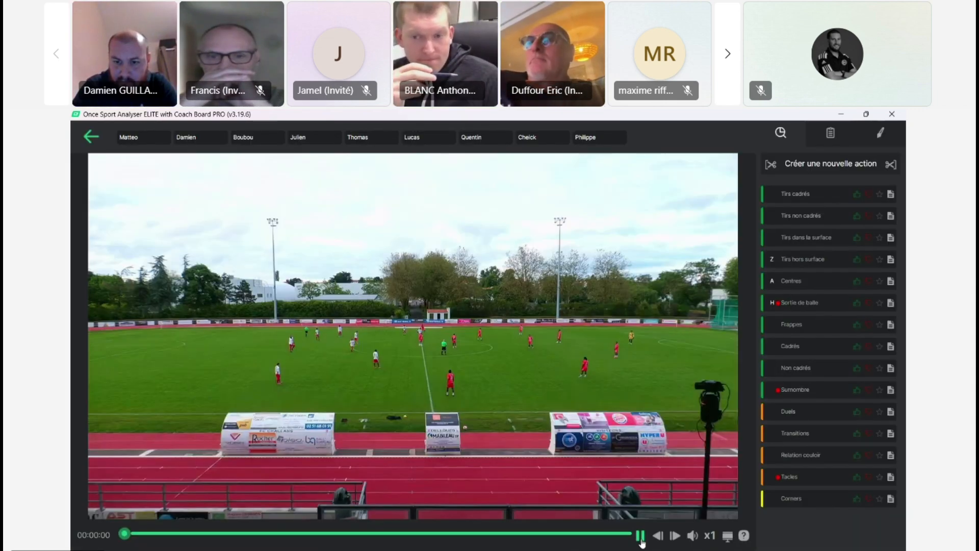
click(641, 536)
click(694, 536)
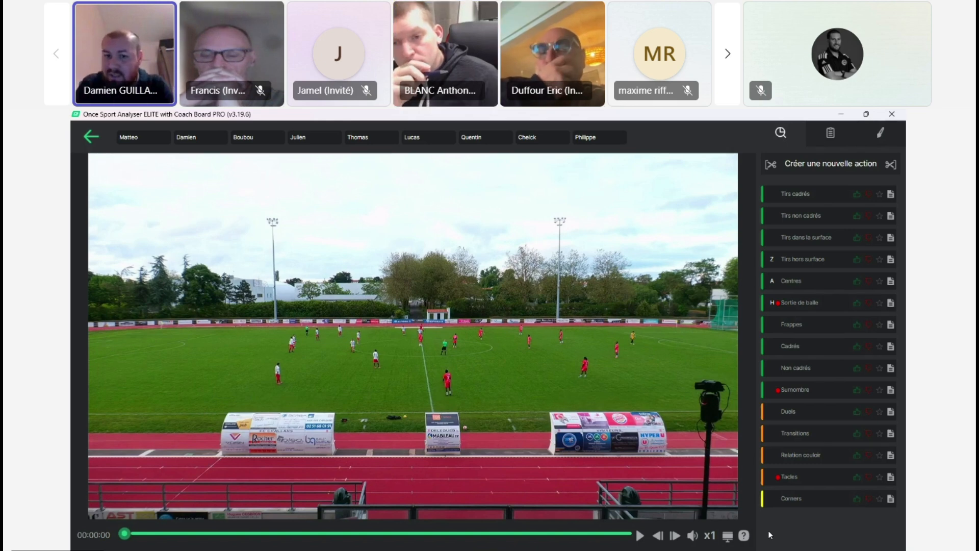
click(707, 539)
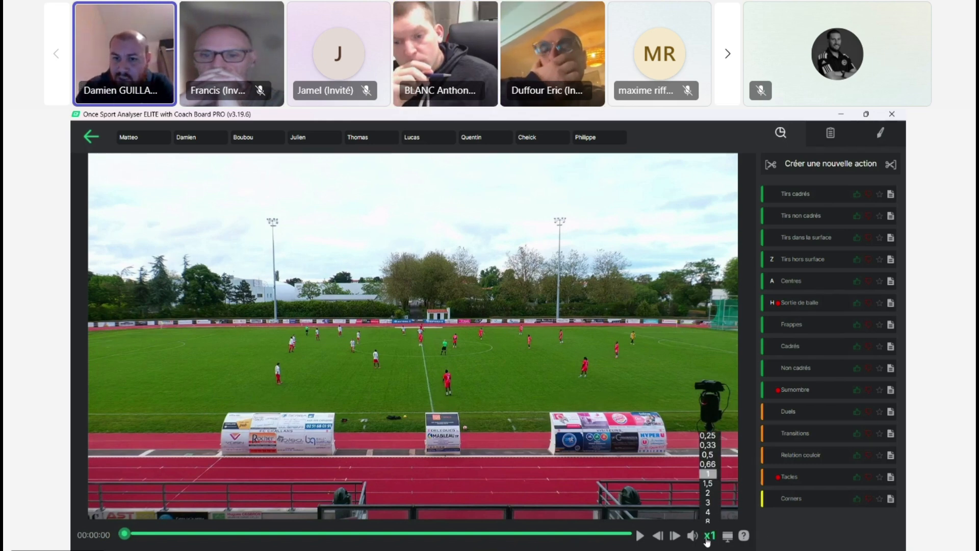
click(708, 494)
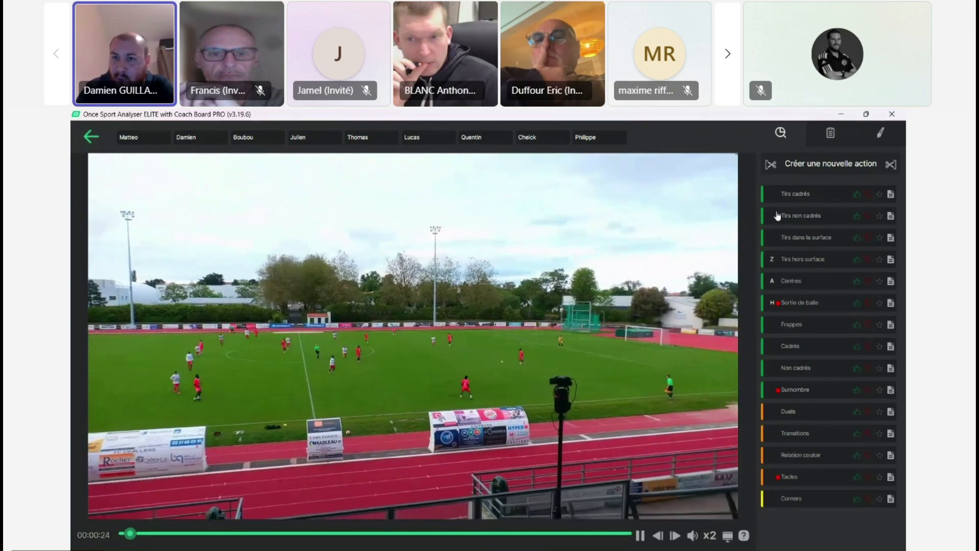
Step: Record a Tirs cadrés, a Tirs dans la surface and a Duels action while the match video plays
click(818, 196)
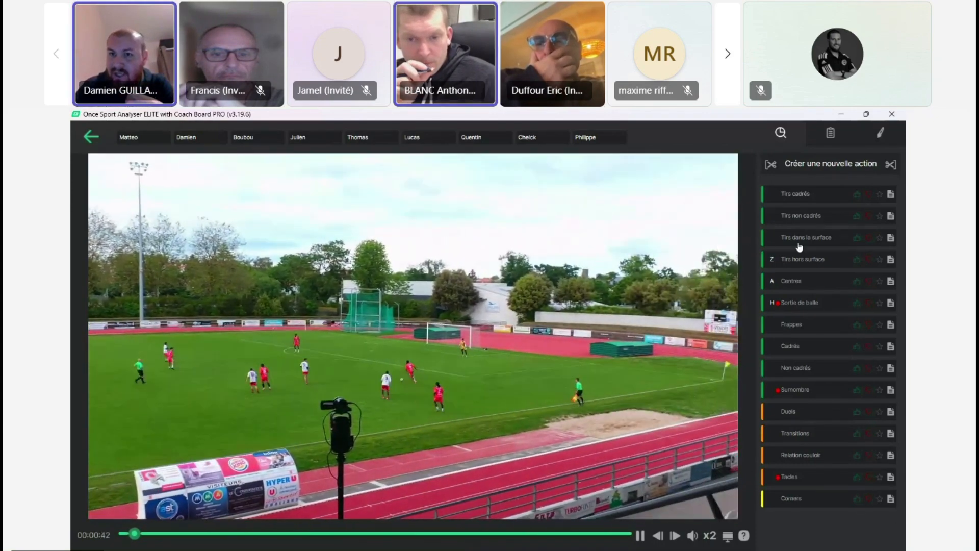
click(821, 239)
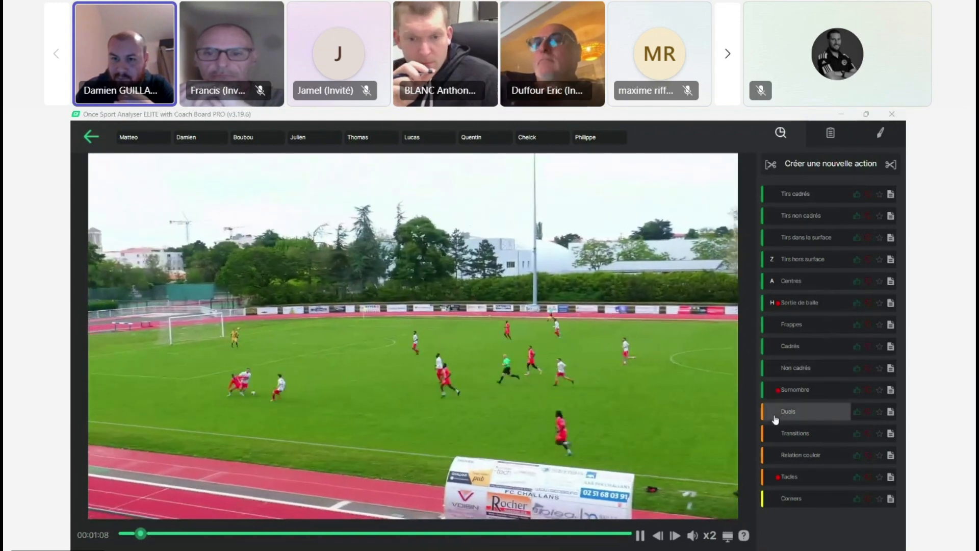
click(777, 417)
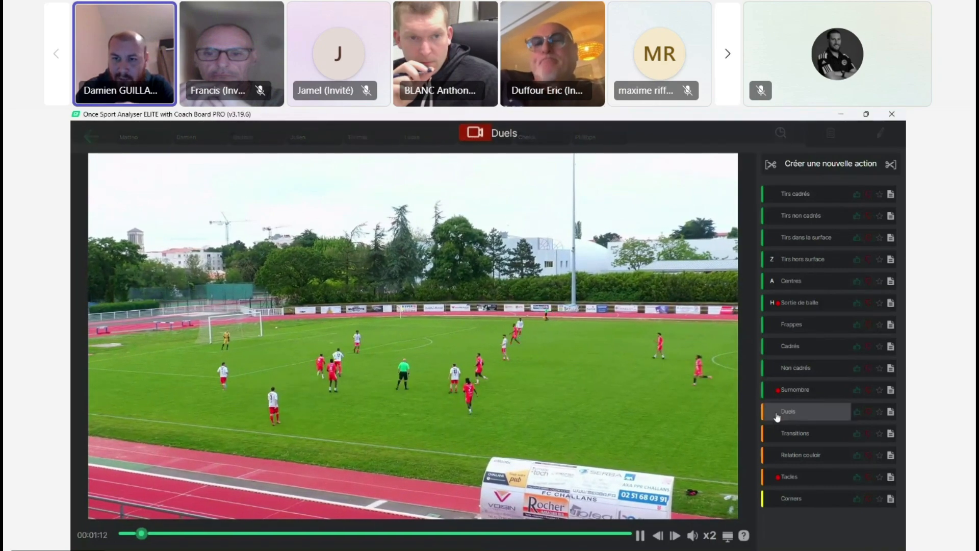
click(639, 535)
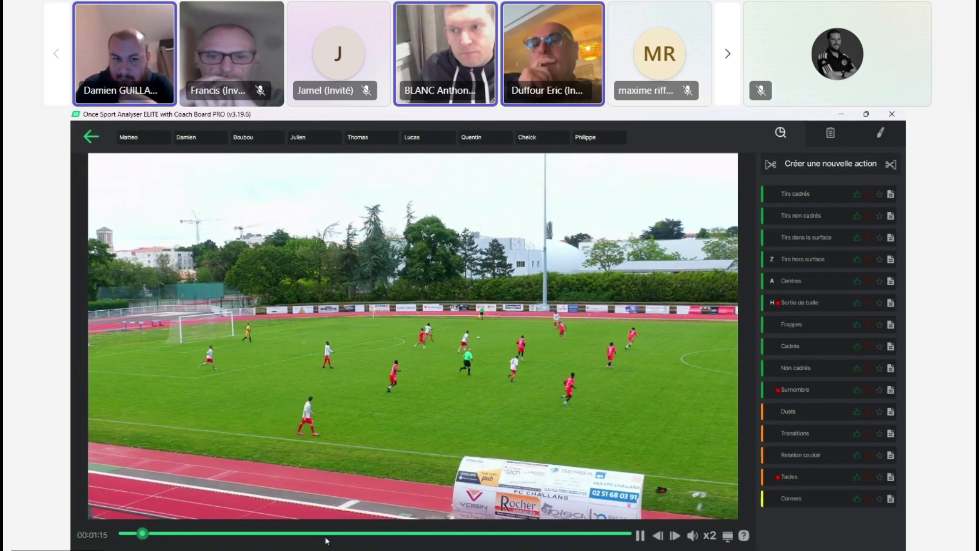
Step: Jump ahead in the match video and record a Transitions action tagged with the second, third and fourth listed players
click(201, 534)
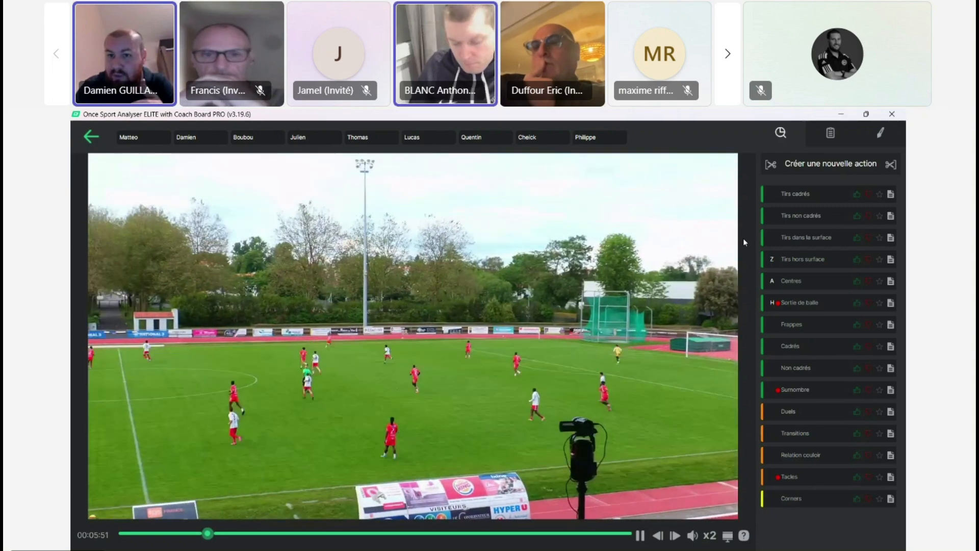
click(205, 143)
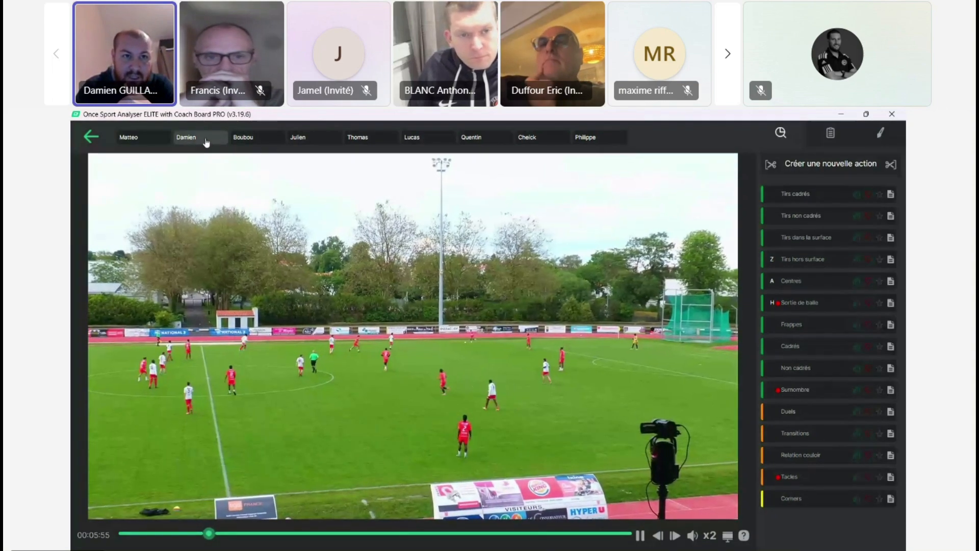
click(301, 137)
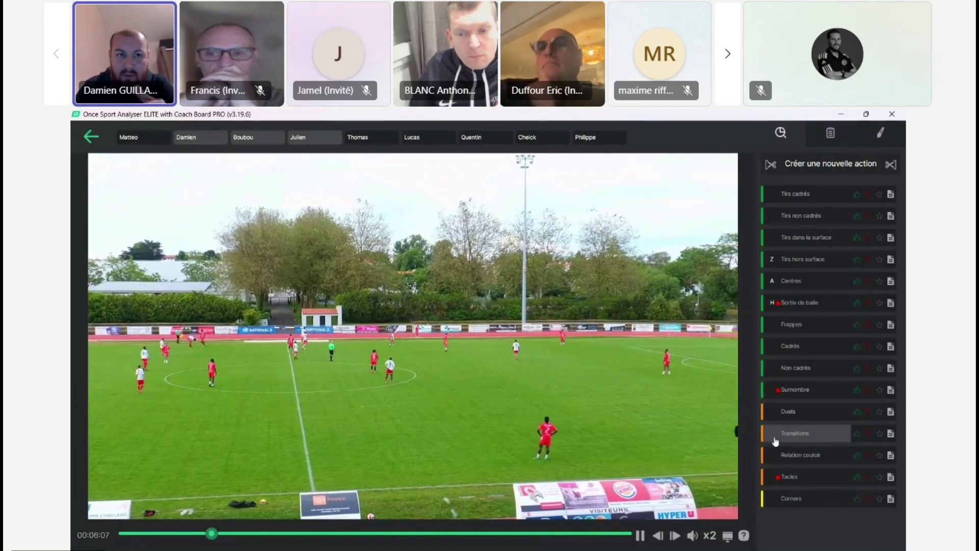
click(776, 439)
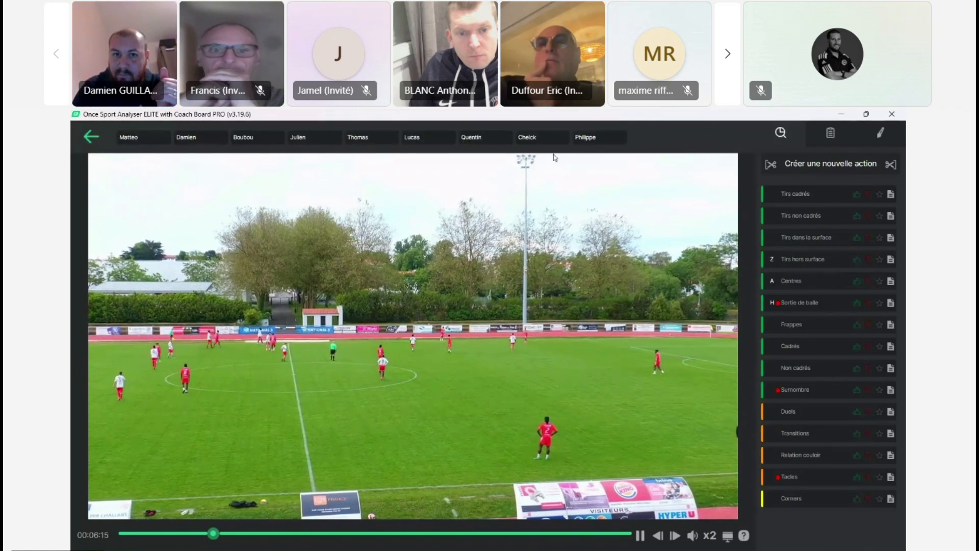
click(640, 535)
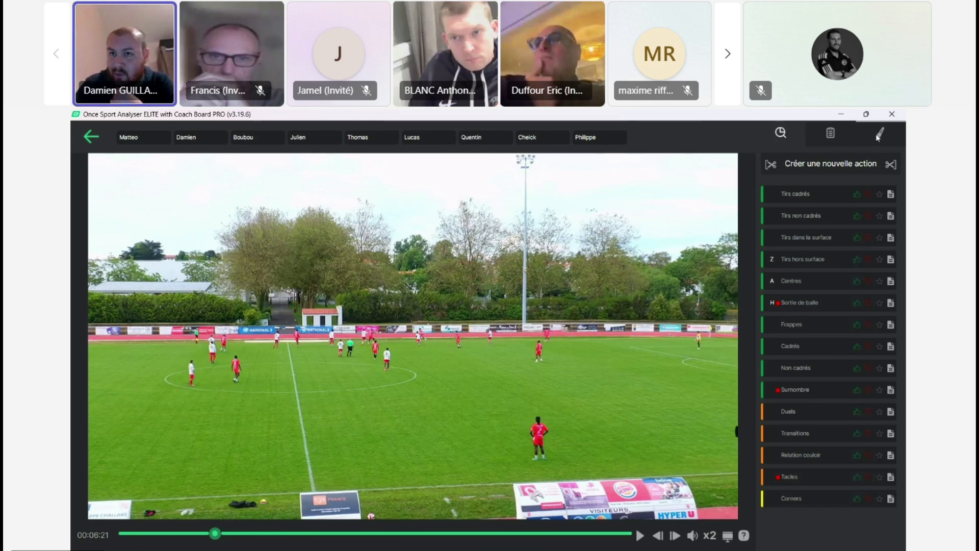
Step: Replay the Duels clip from the list of recorded actions and edit its duration to run from 0:50 to 1:22
click(830, 133)
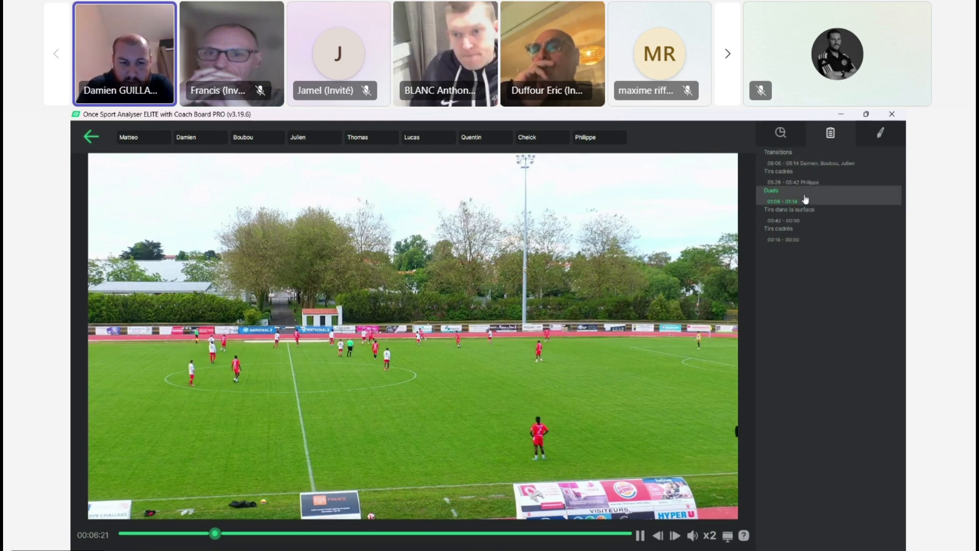
click(805, 199)
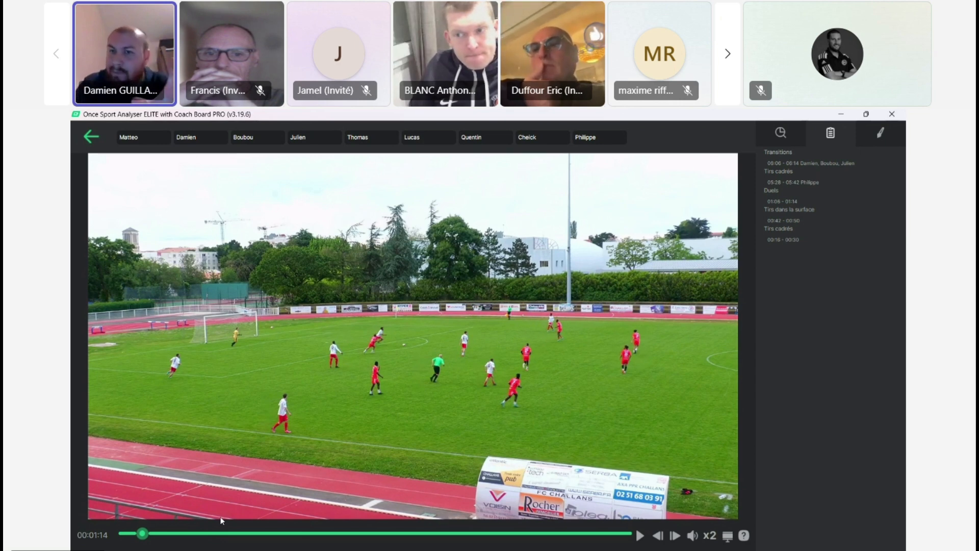
right_click(785, 202)
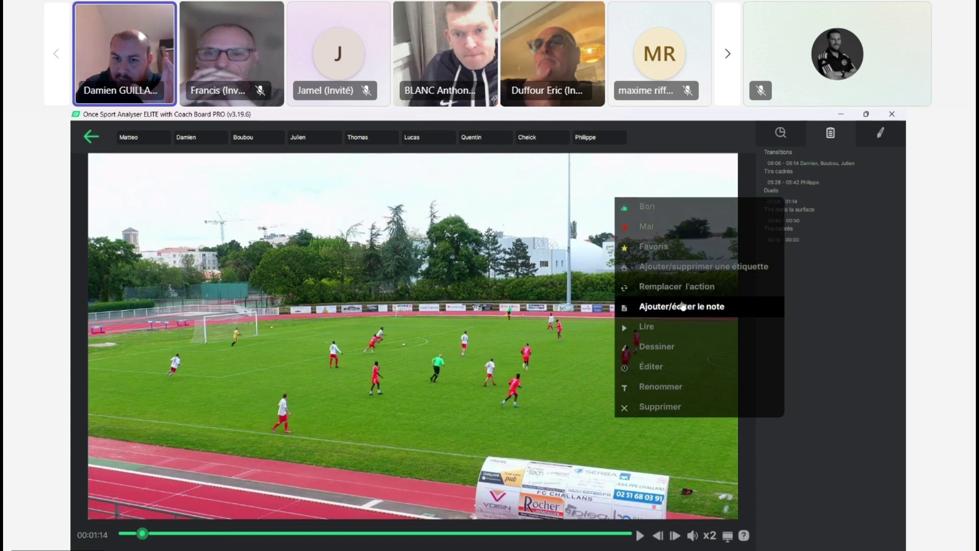
click(672, 365)
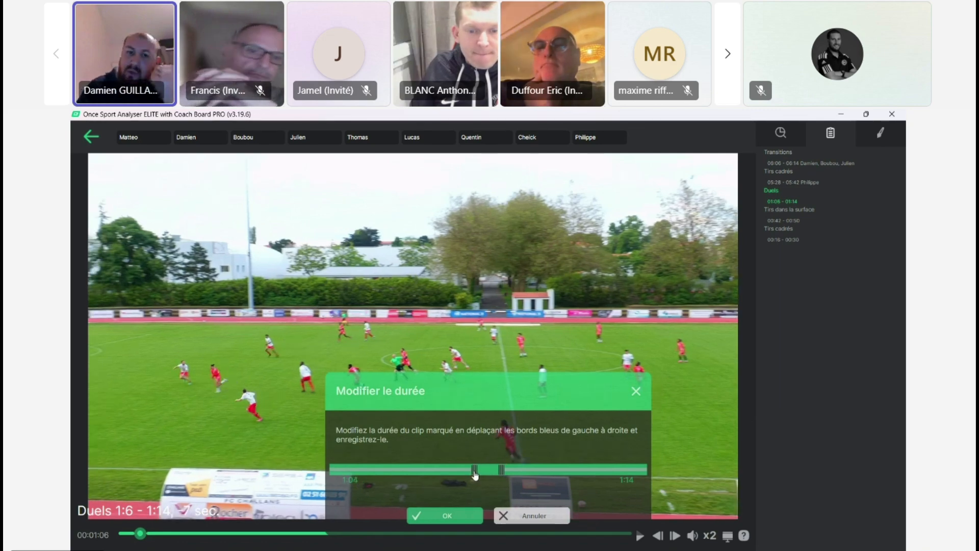
drag(475, 474, 444, 474)
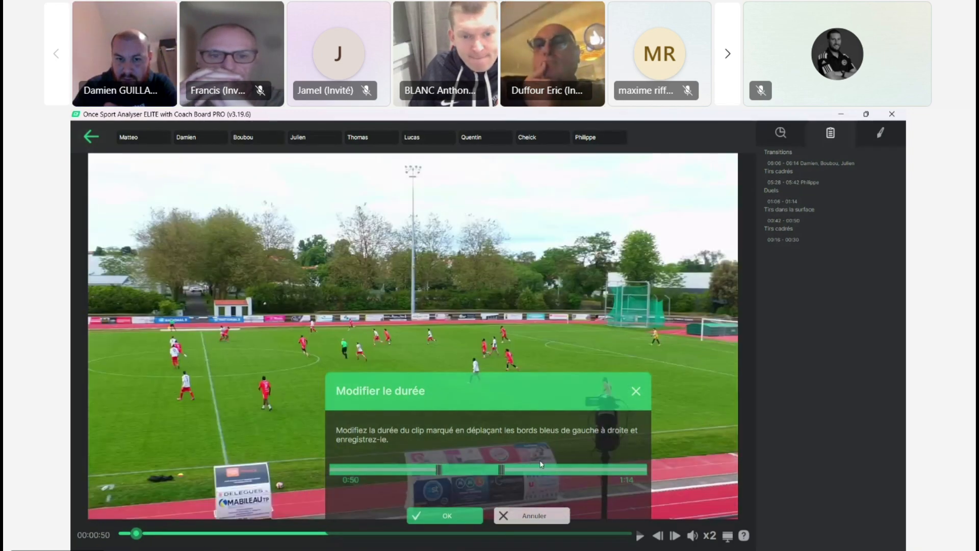
drag(503, 473, 520, 476)
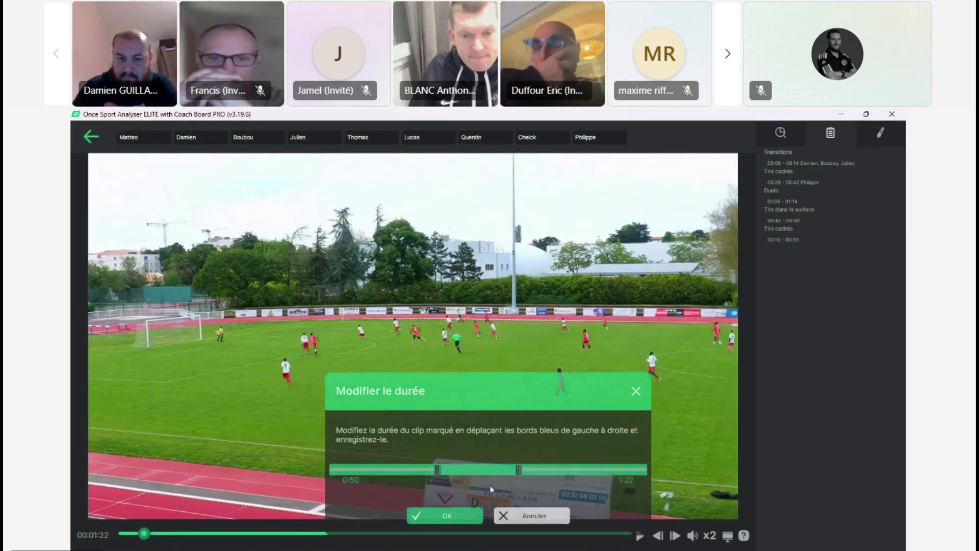
click(465, 516)
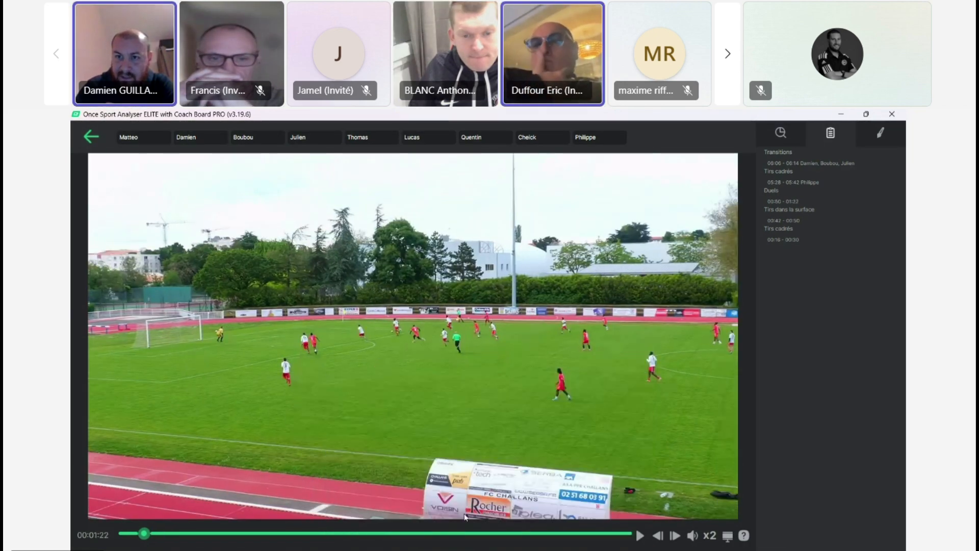
right_click(815, 202)
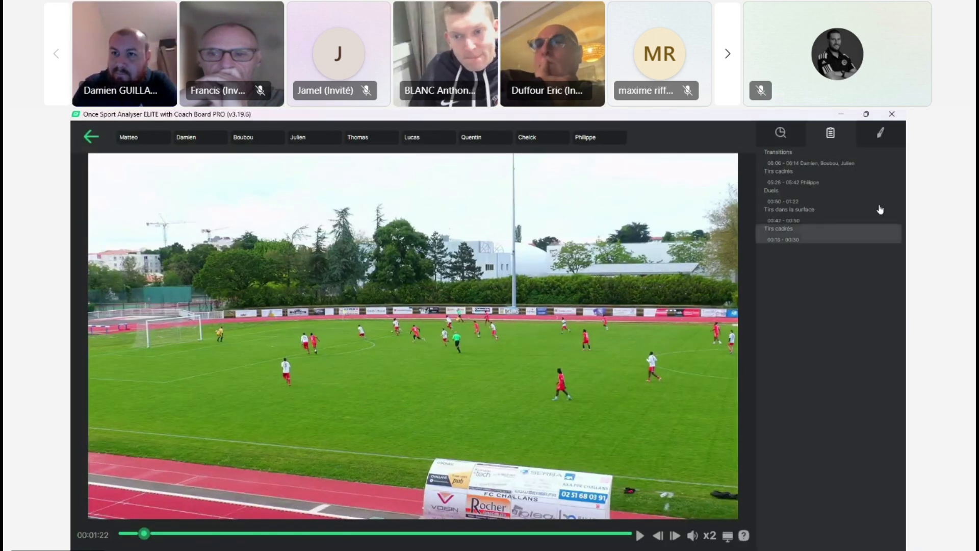
Step: Open the drawing workspace, filter the recorded actions by the first listed player, and clear the filter
click(882, 134)
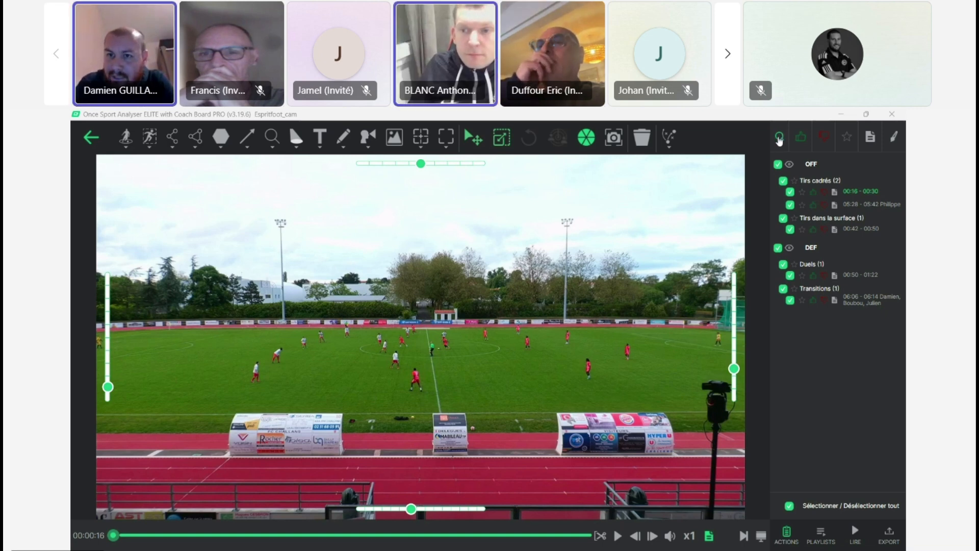
click(779, 138)
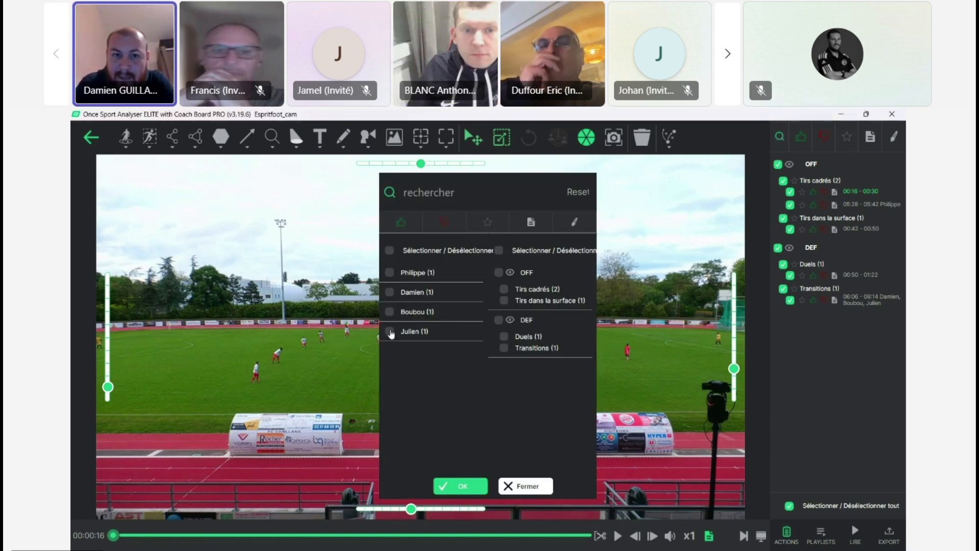
click(390, 274)
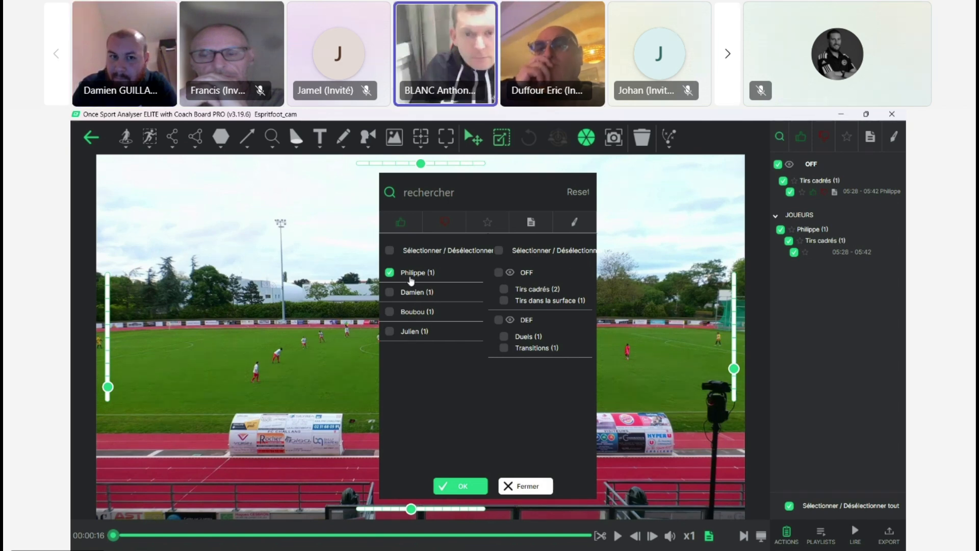
click(390, 273)
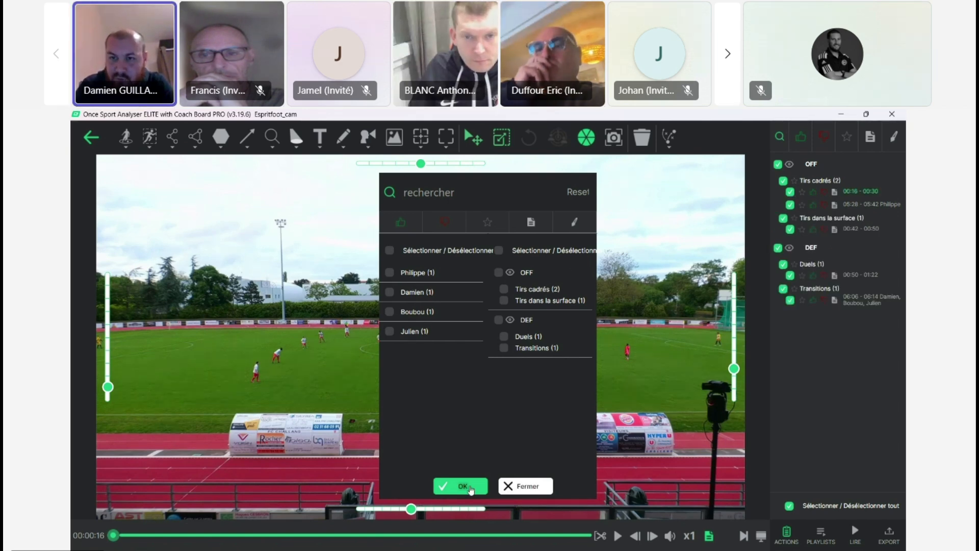
click(469, 487)
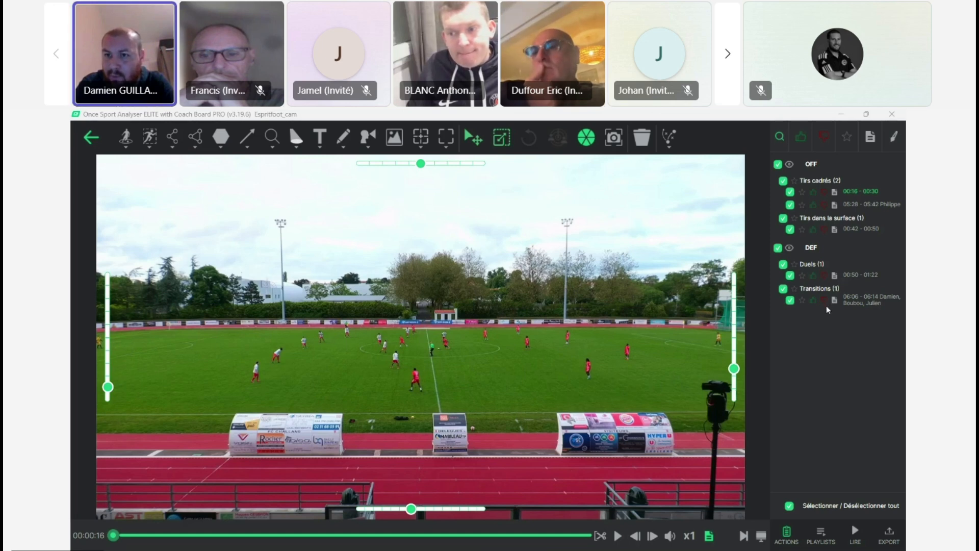
Step: Pause the Duels clip at 00:51 and mark the red player beside the halfway line, using a bright red outer colour and dark red point
click(872, 277)
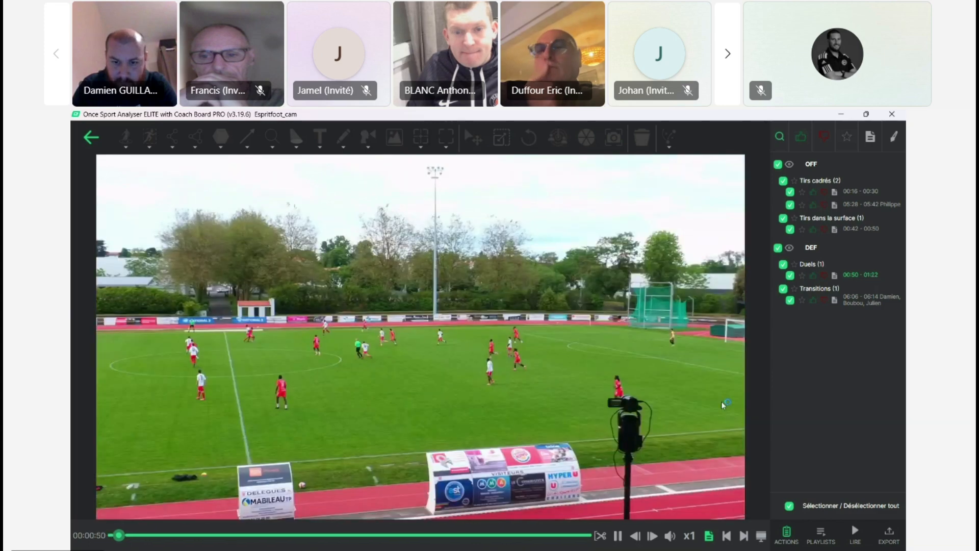
click(617, 535)
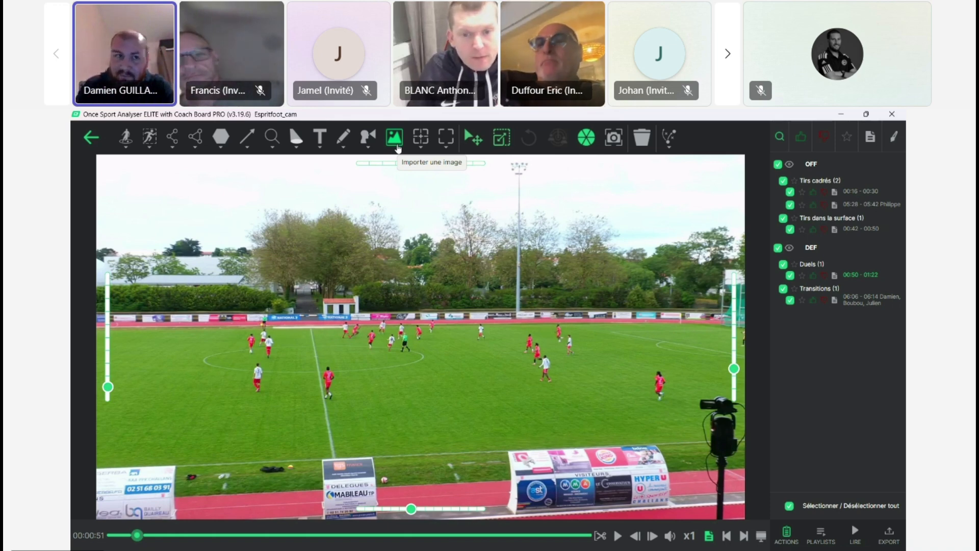
click(126, 147)
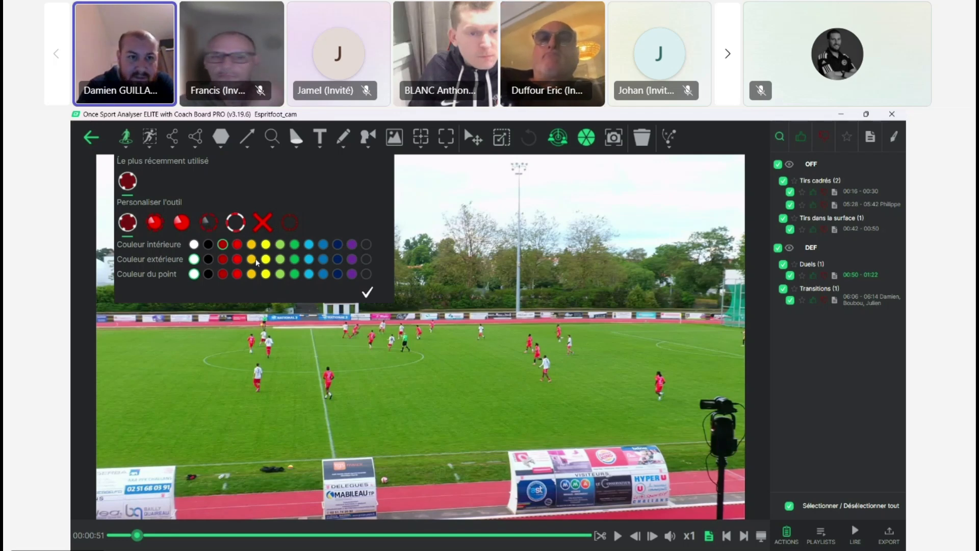
click(237, 260)
click(223, 275)
click(367, 291)
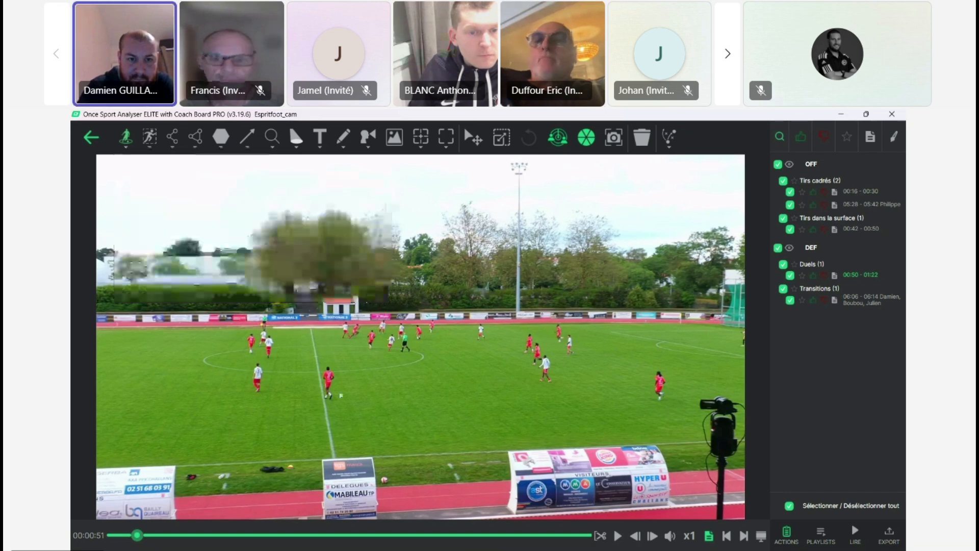
click(328, 400)
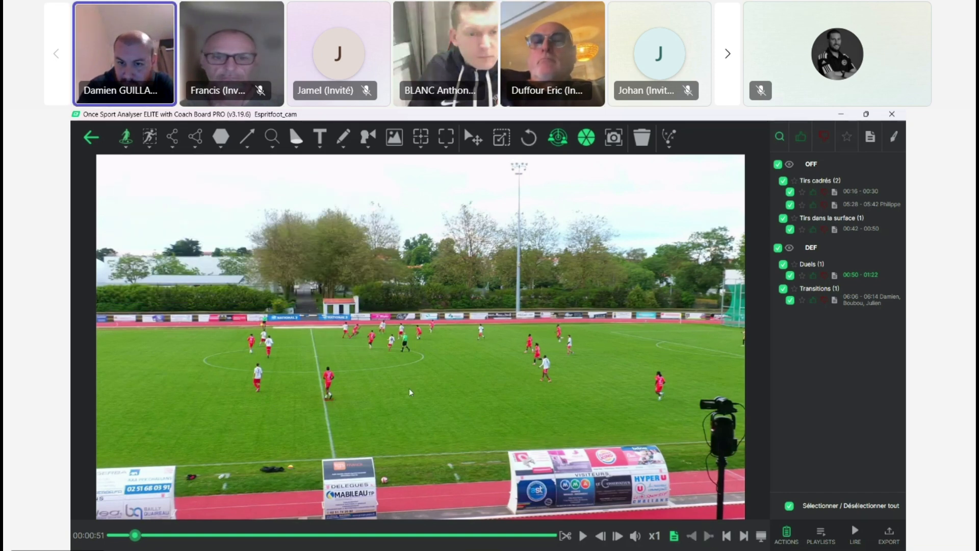
Step: Mark the red player nearest the camera tripod at 00:51 with the same red ground marker and validate it
click(661, 402)
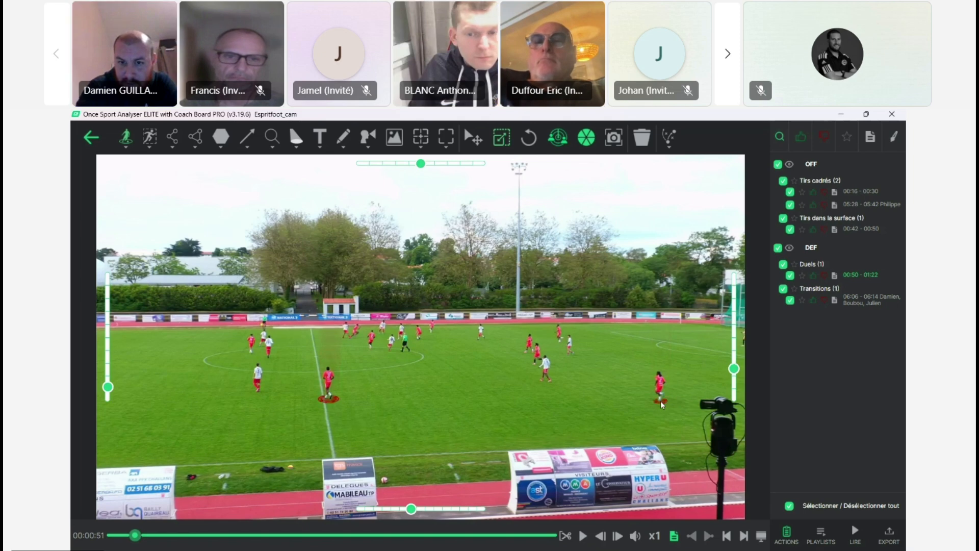
click(661, 404)
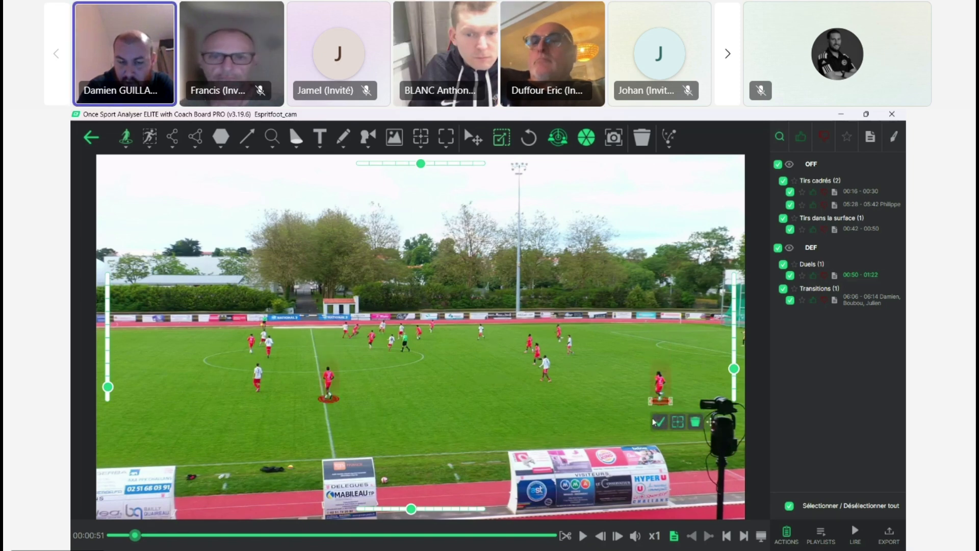
click(659, 422)
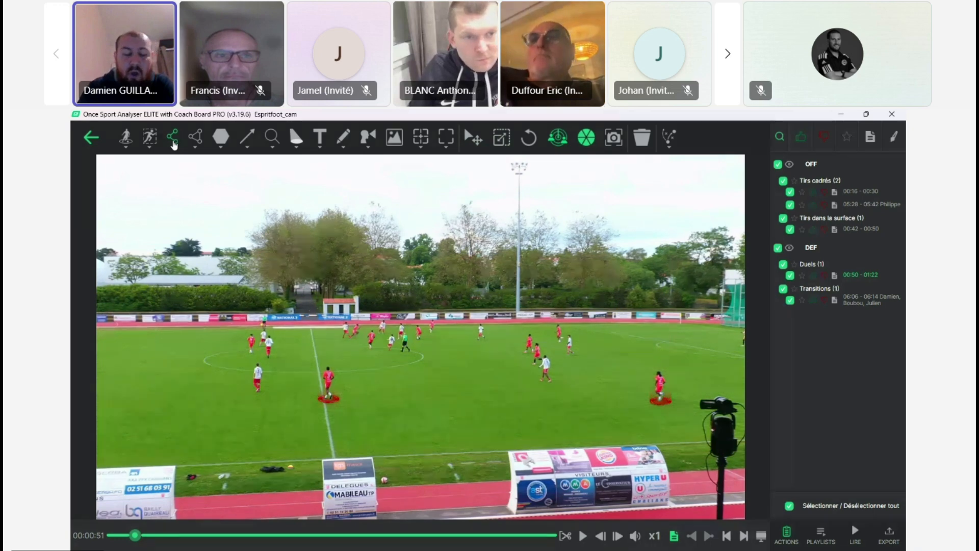
Step: Link the three white players across midfield using the solid red linked-marker style with a dark red connecting line
click(173, 145)
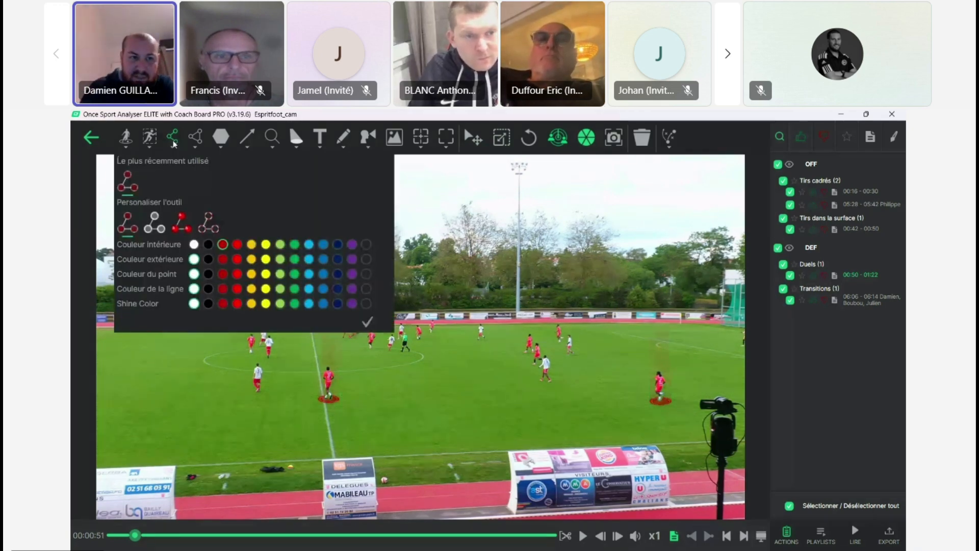
click(182, 229)
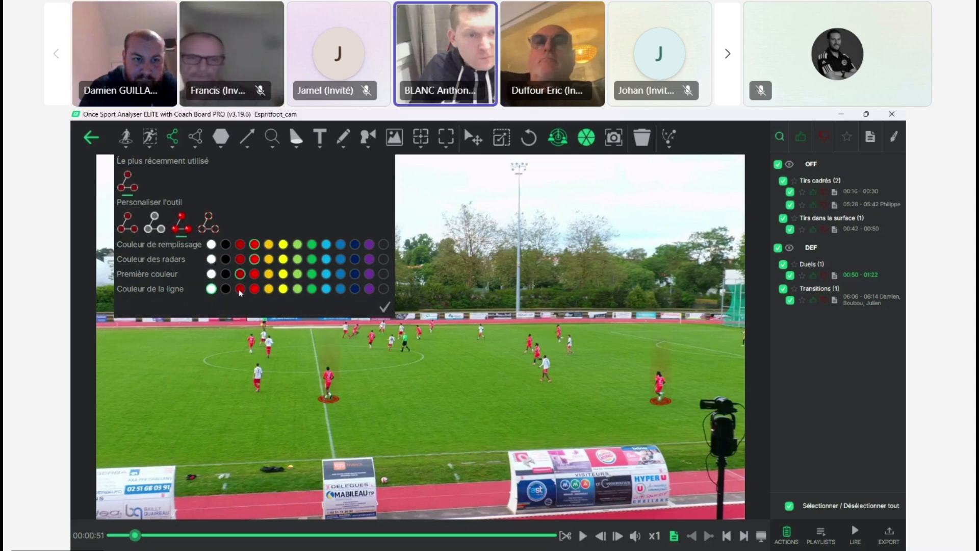
click(385, 307)
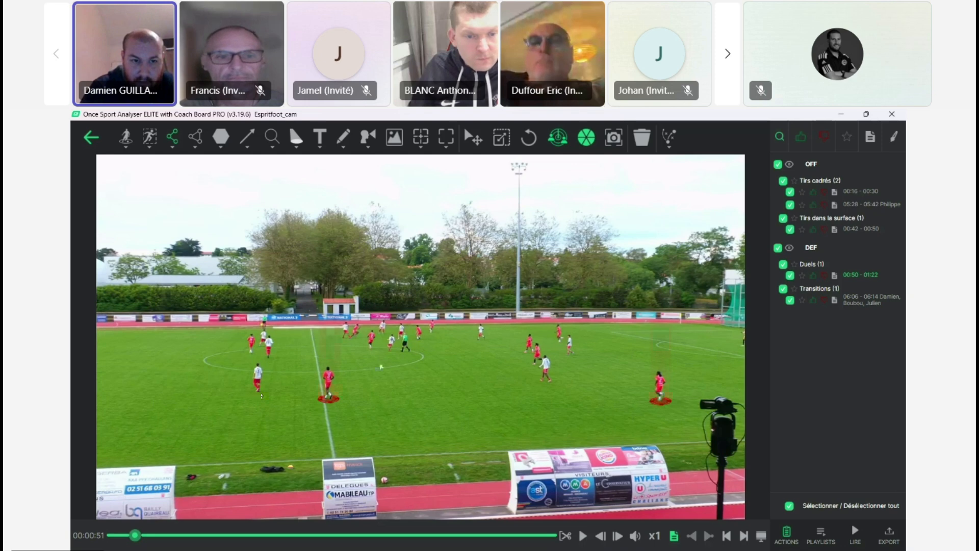
click(258, 392)
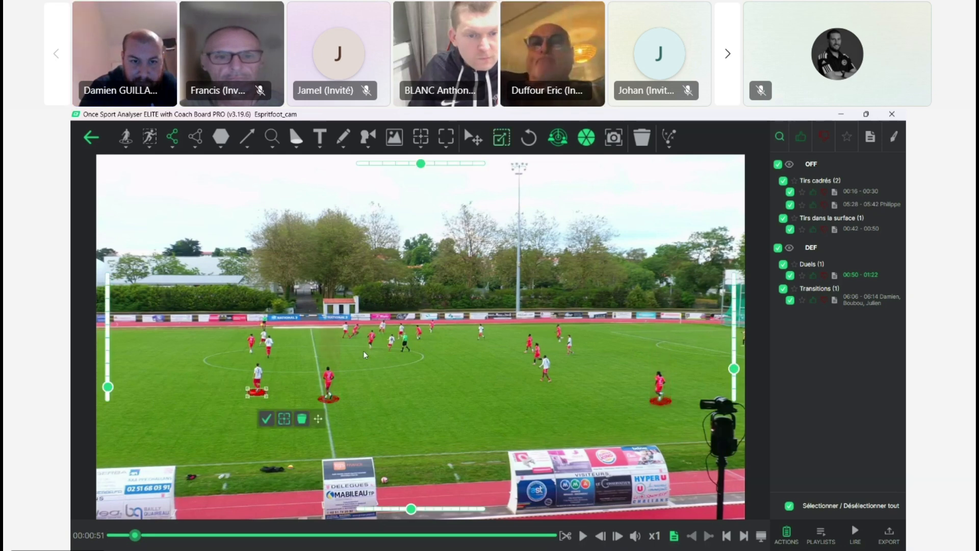
click(390, 351)
click(547, 381)
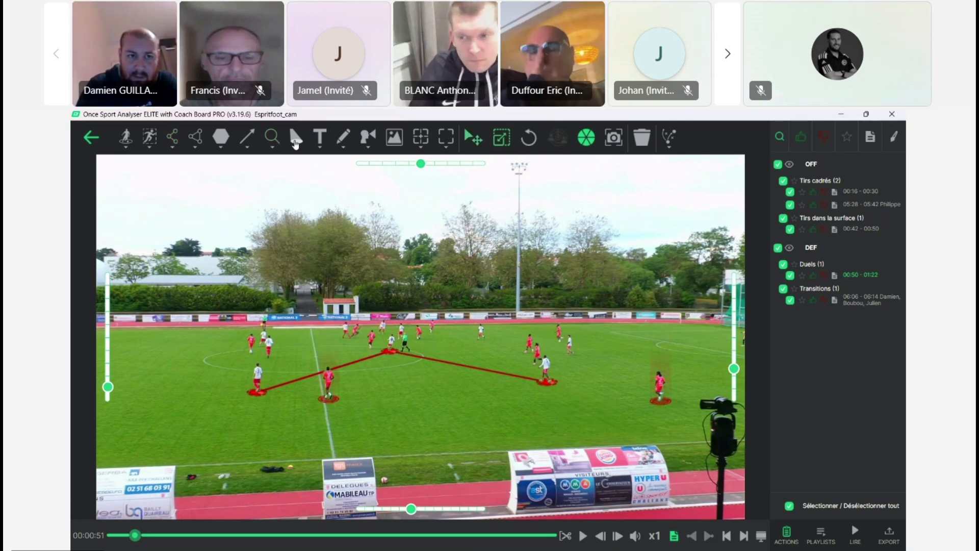
Step: Shade a four-corner zone left of the halfway line in dark red with no outline, and adjust the drawing's perspective along both axes
click(222, 147)
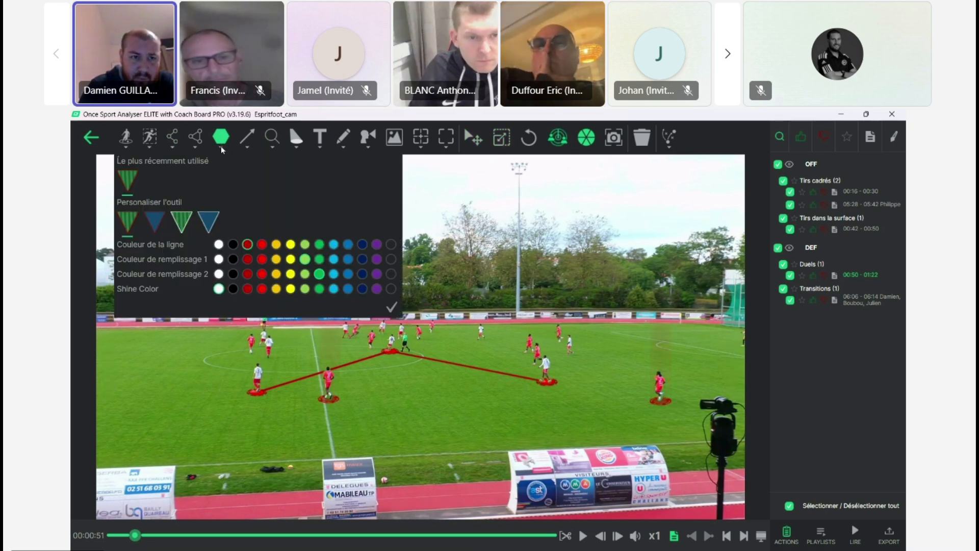
click(208, 221)
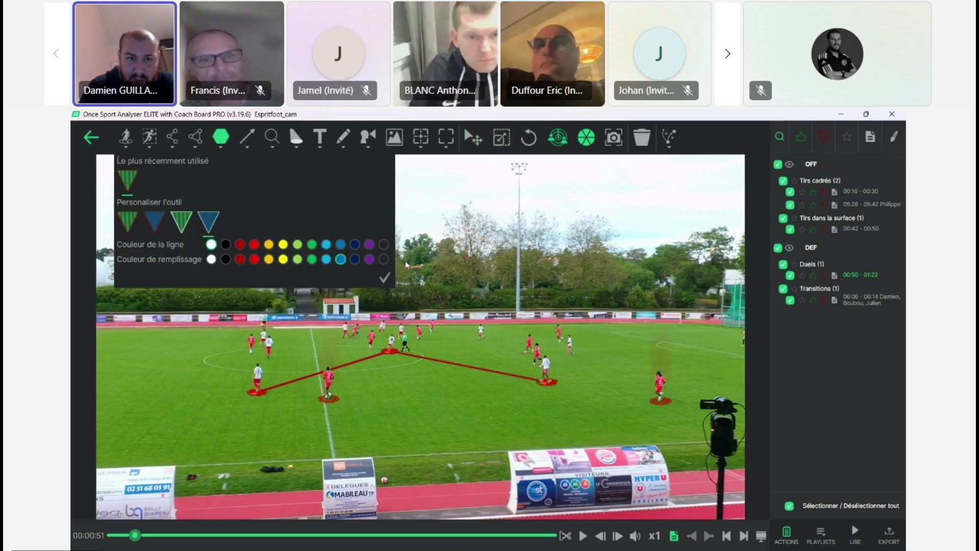
click(384, 243)
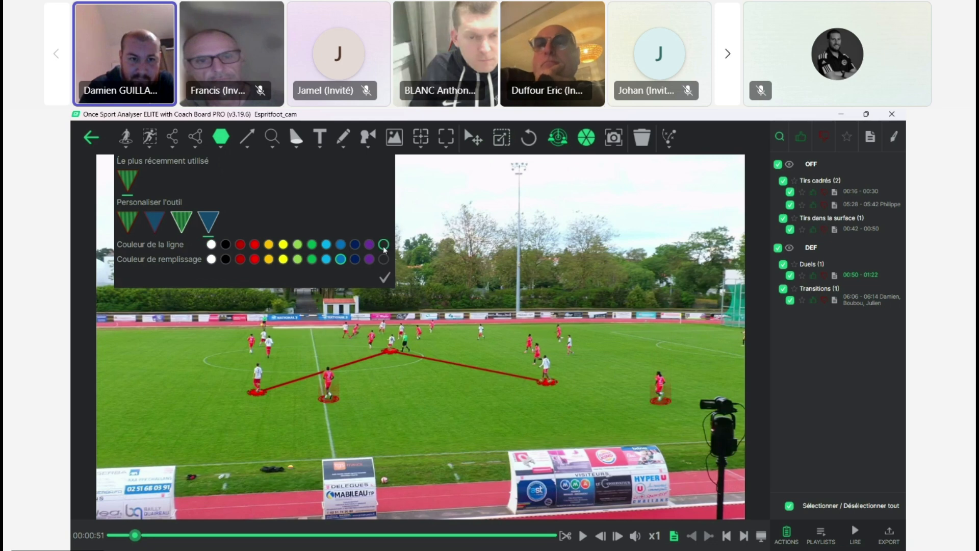
click(241, 260)
click(384, 282)
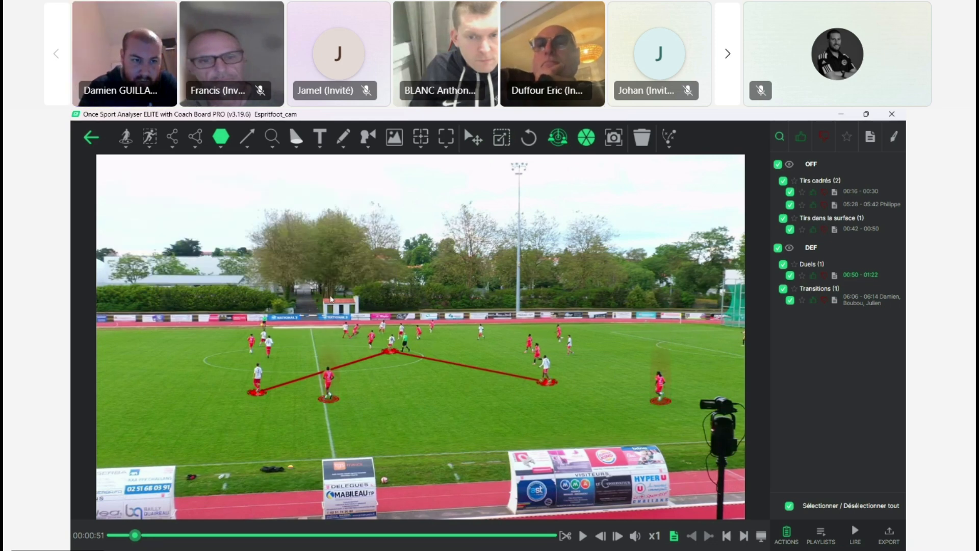
click(117, 336)
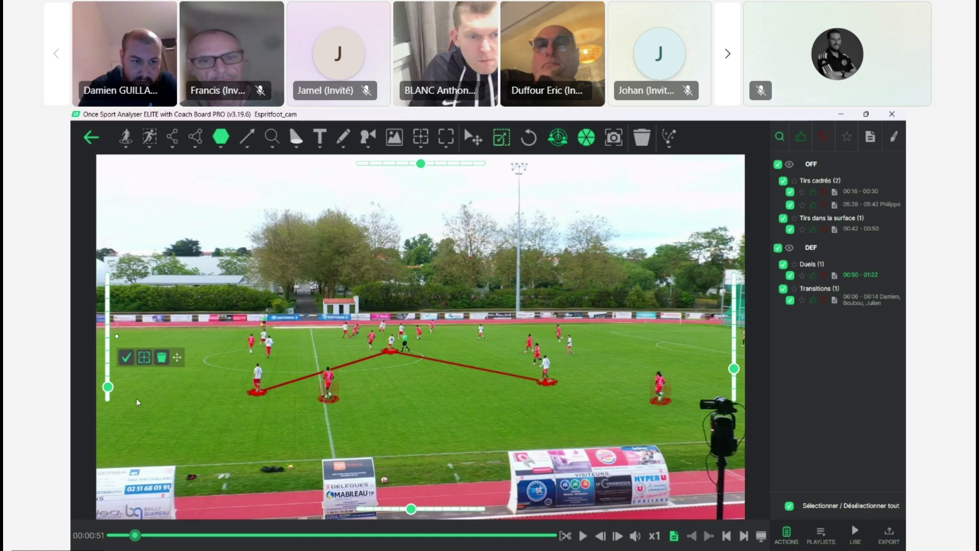
click(147, 422)
click(307, 426)
click(325, 338)
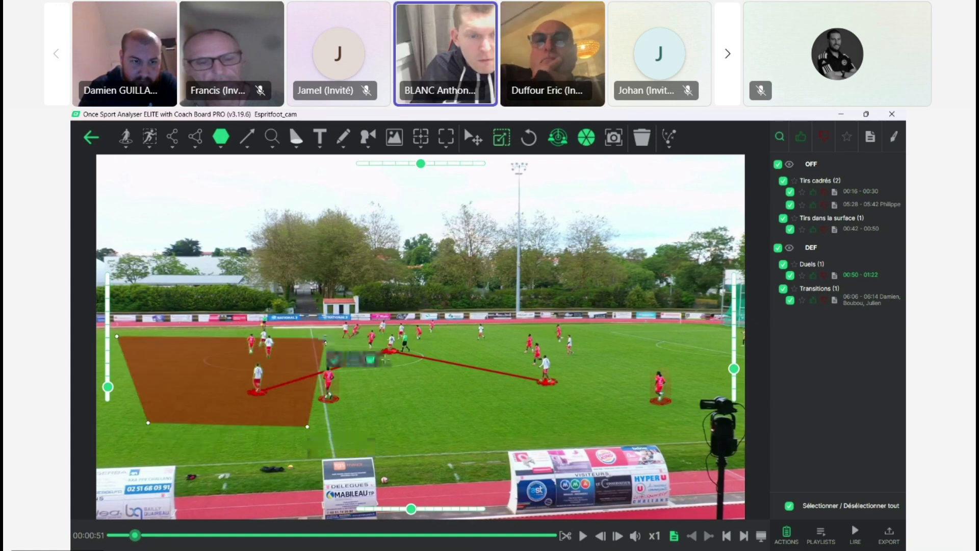
click(335, 361)
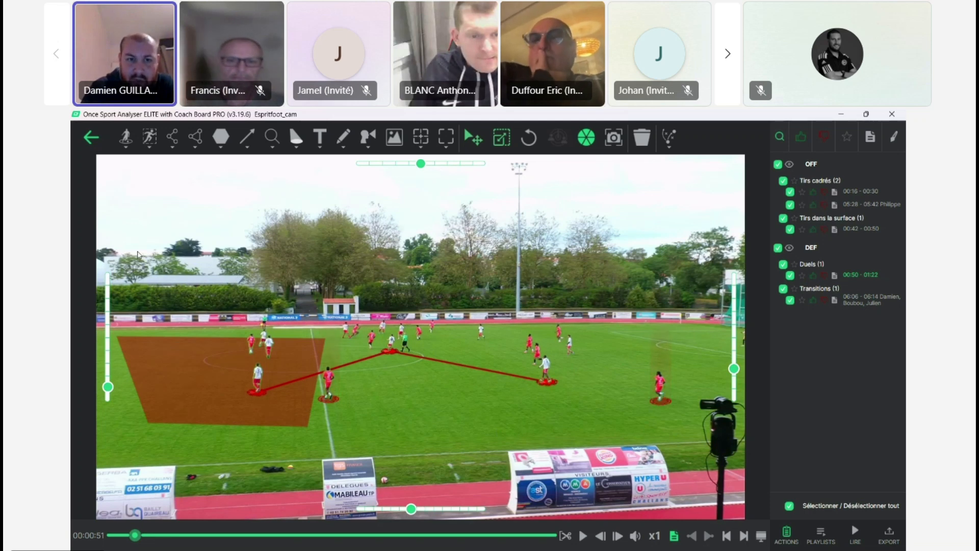
drag(415, 516, 388, 513)
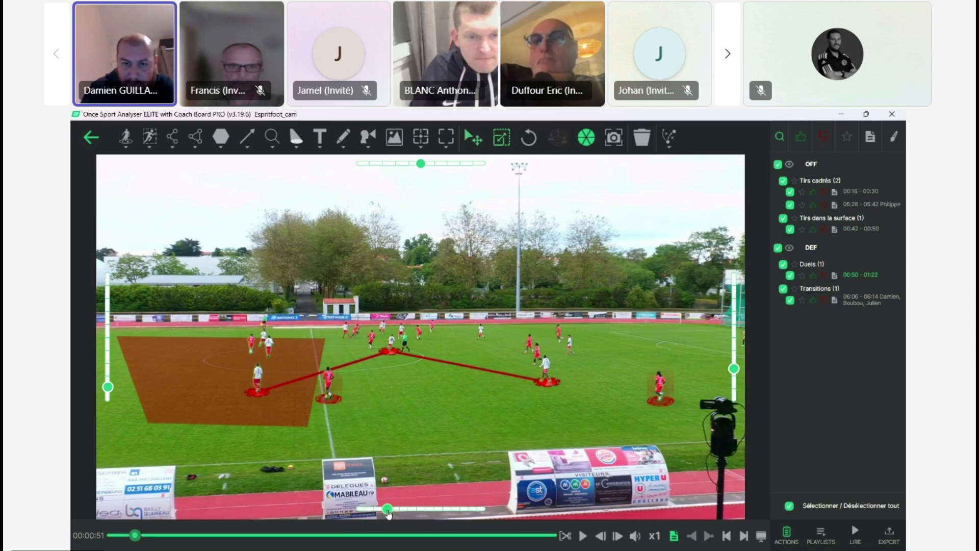
mouse_move(735, 374)
mouse_down()
mouse_move(735, 339)
mouse_move(737, 360)
mouse_up()
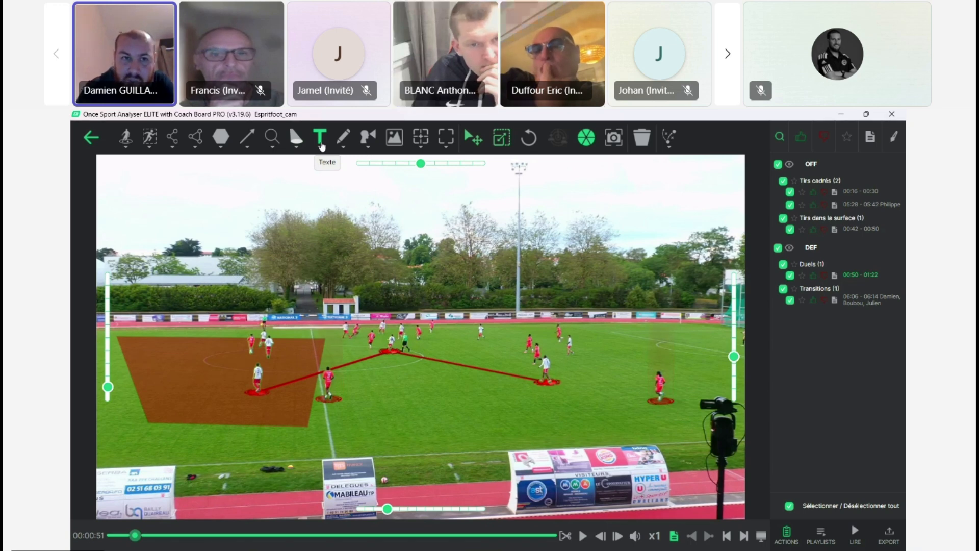
Step: Draw a red field-of-vision cone from the marked red player near the tripod, opening towards midfield
click(368, 138)
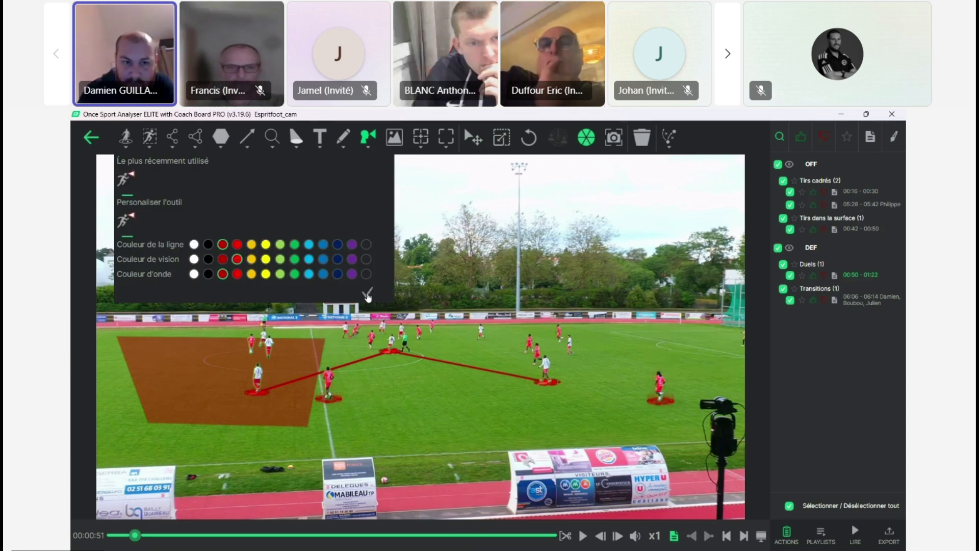
click(367, 292)
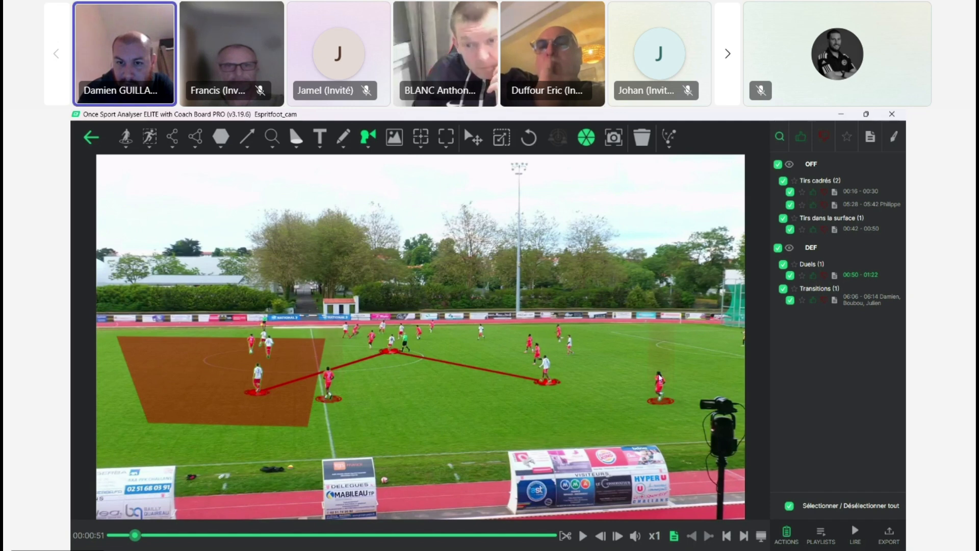
click(659, 378)
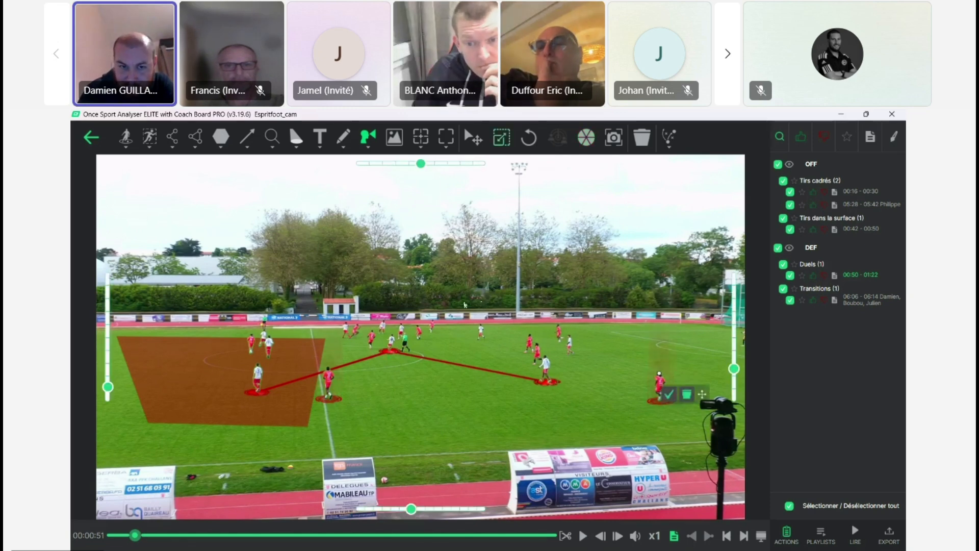
click(461, 303)
click(348, 351)
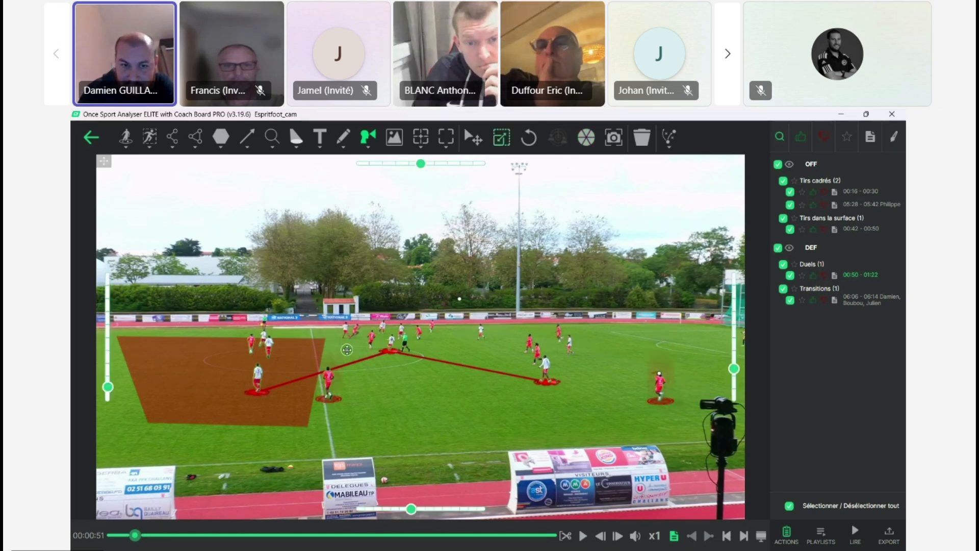
click(355, 370)
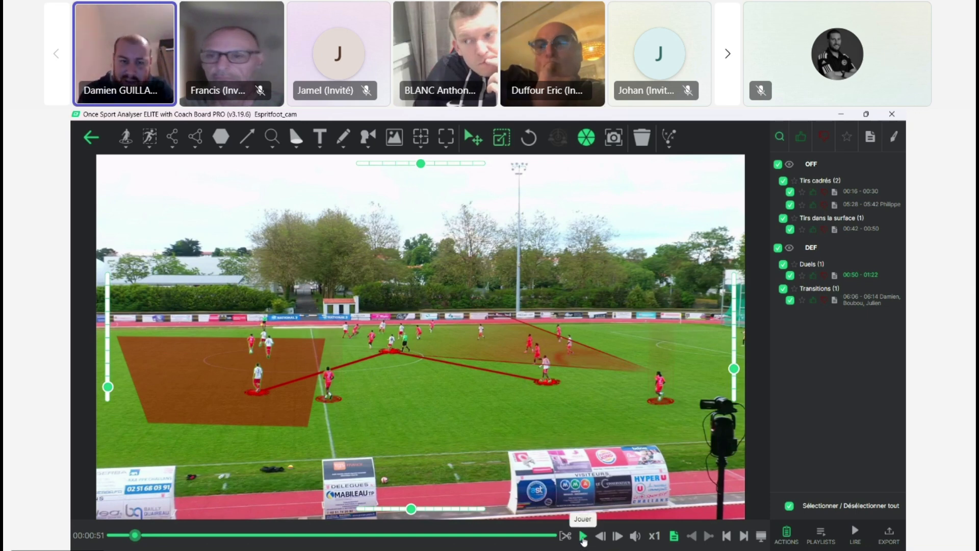
Step: Play the clip to 00:54 and auto-track the red player farthest right outfield with a round marker, outer and point colours dark red
click(583, 536)
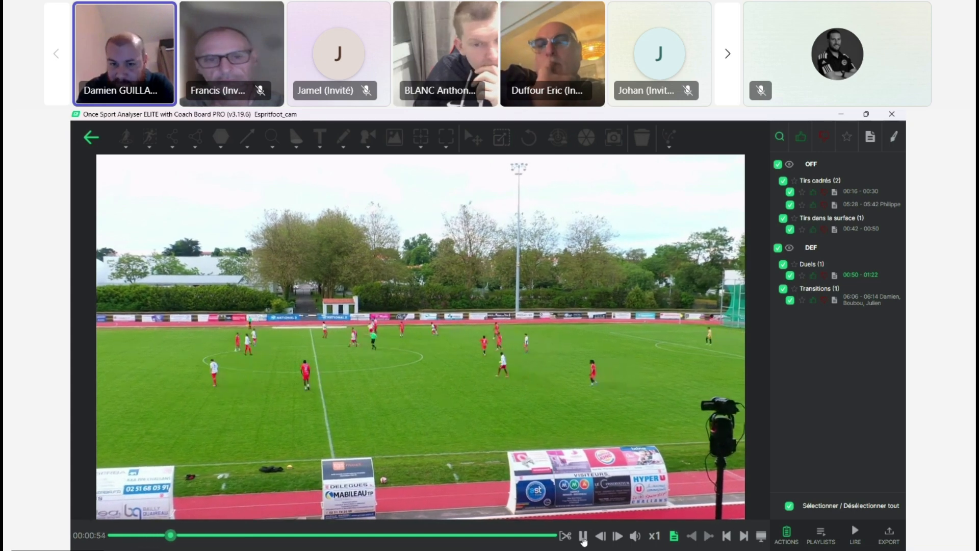
click(583, 537)
mouse_move(639, 538)
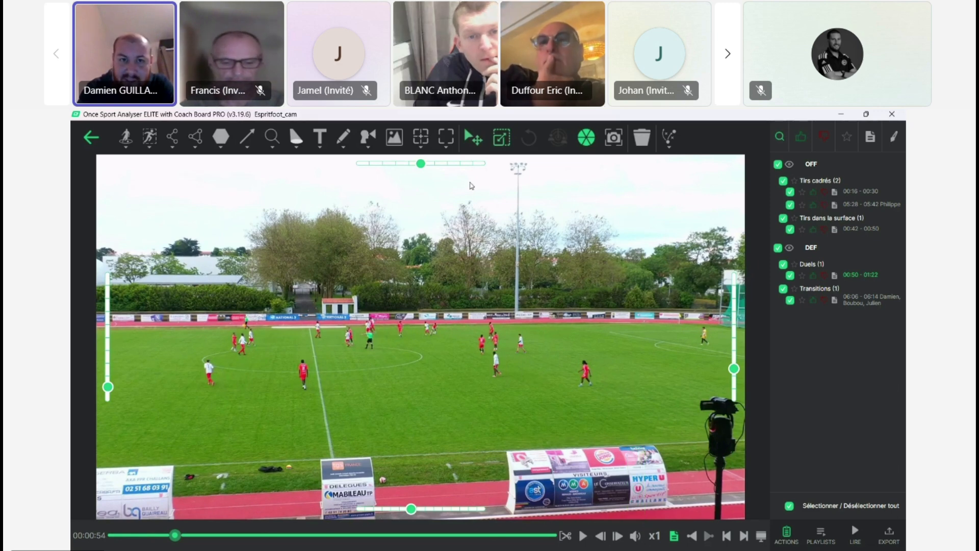
click(421, 150)
click(421, 150)
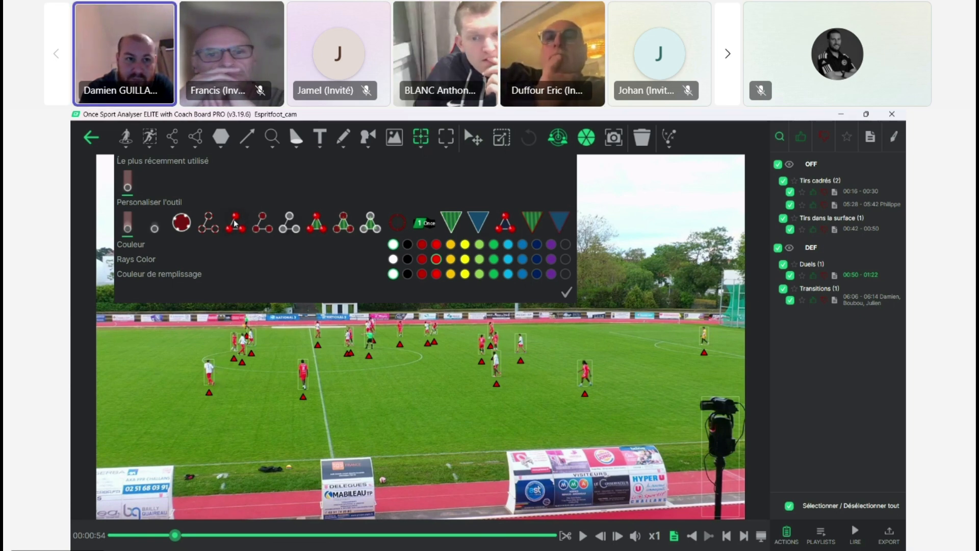
click(178, 231)
click(422, 259)
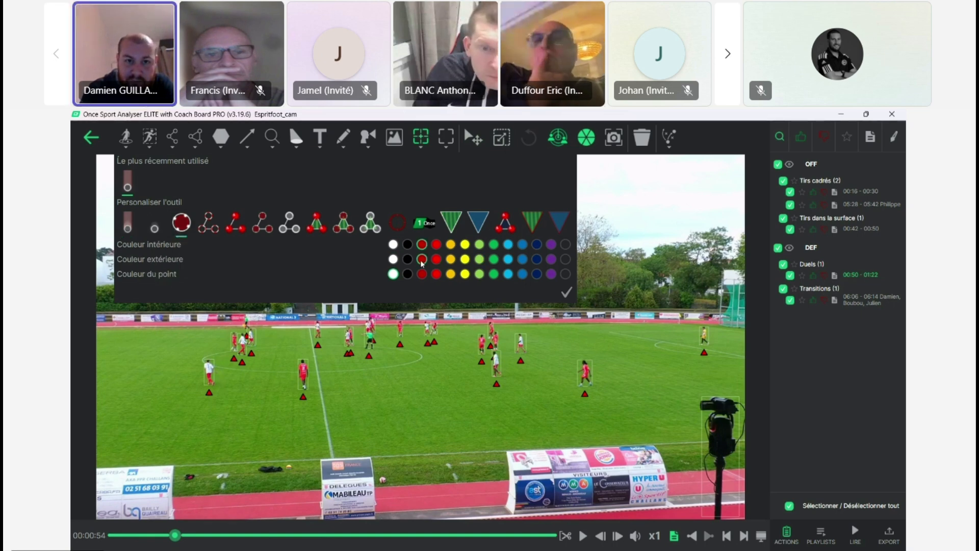
click(421, 274)
click(567, 293)
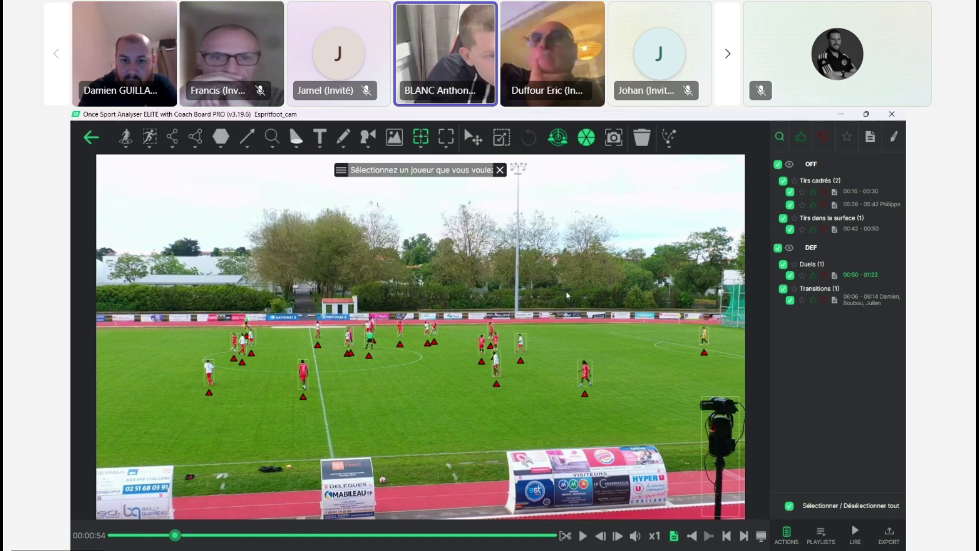
click(586, 398)
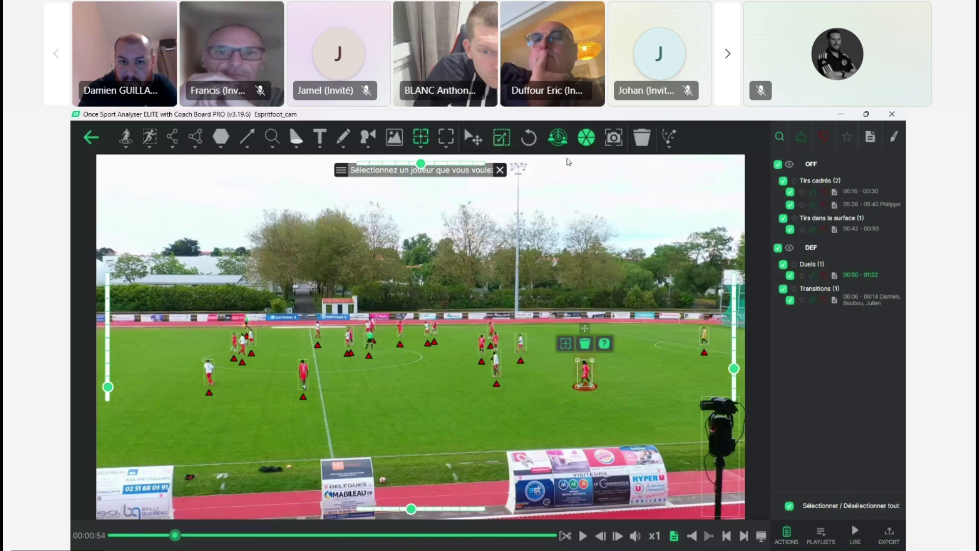
click(566, 344)
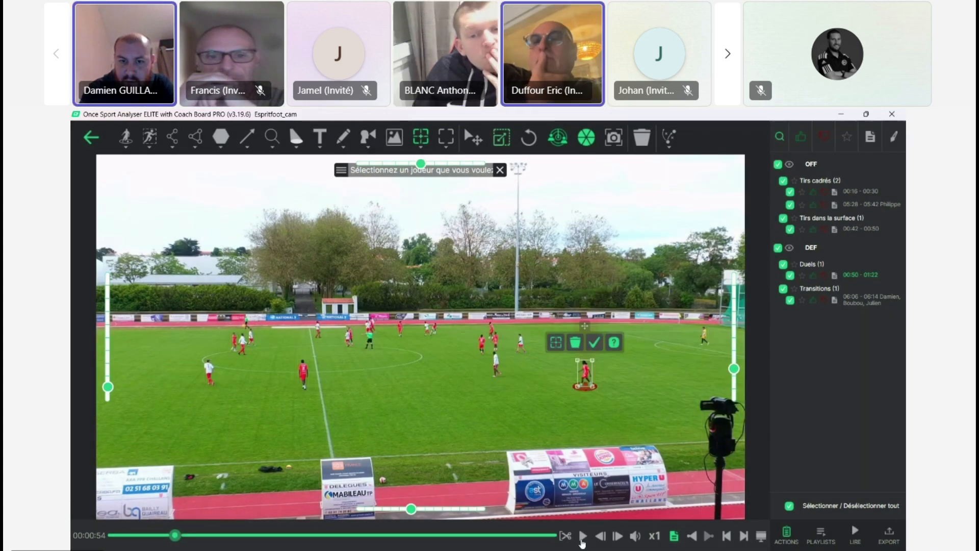
Step: Play the clip to 01:03 and set auto-tracking to the linked round-marker style with dark red outer and line colours
click(582, 539)
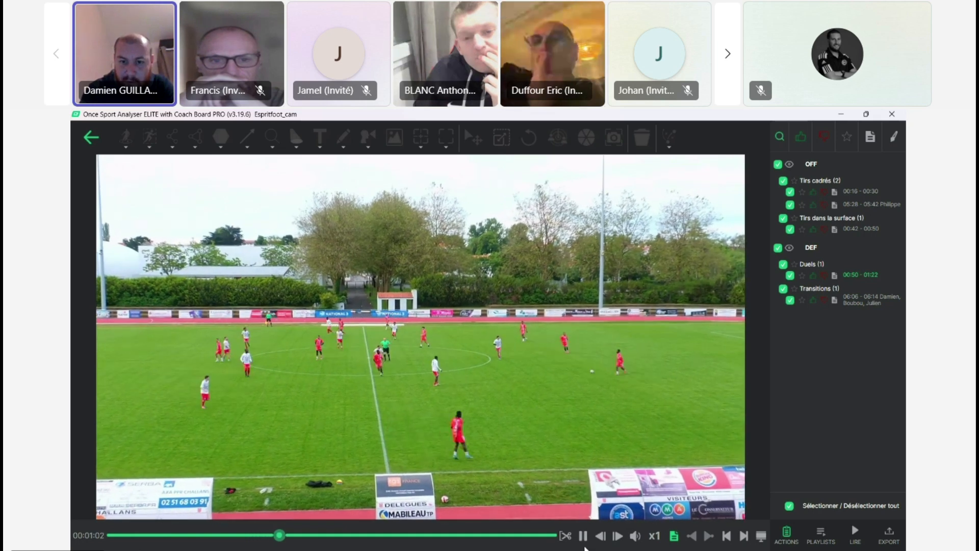
click(583, 535)
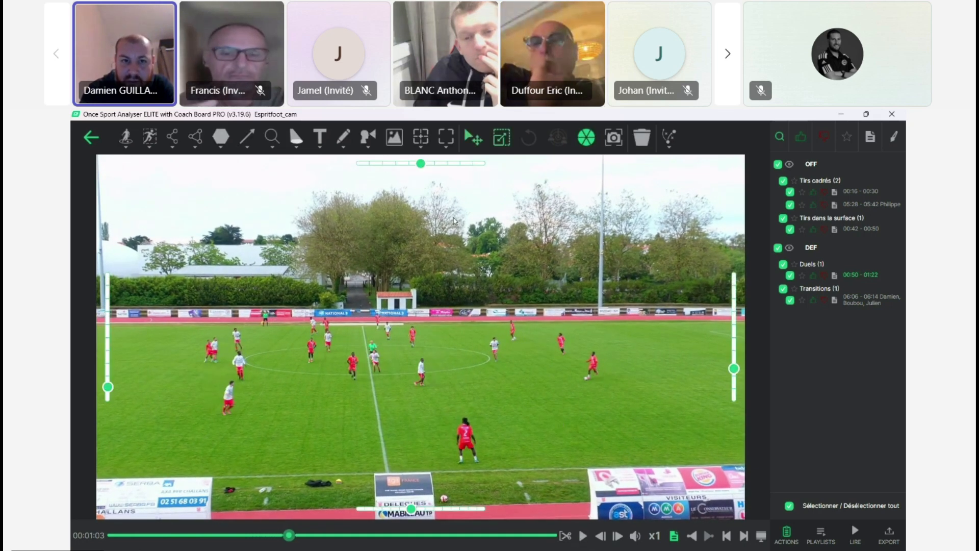
click(421, 138)
click(421, 148)
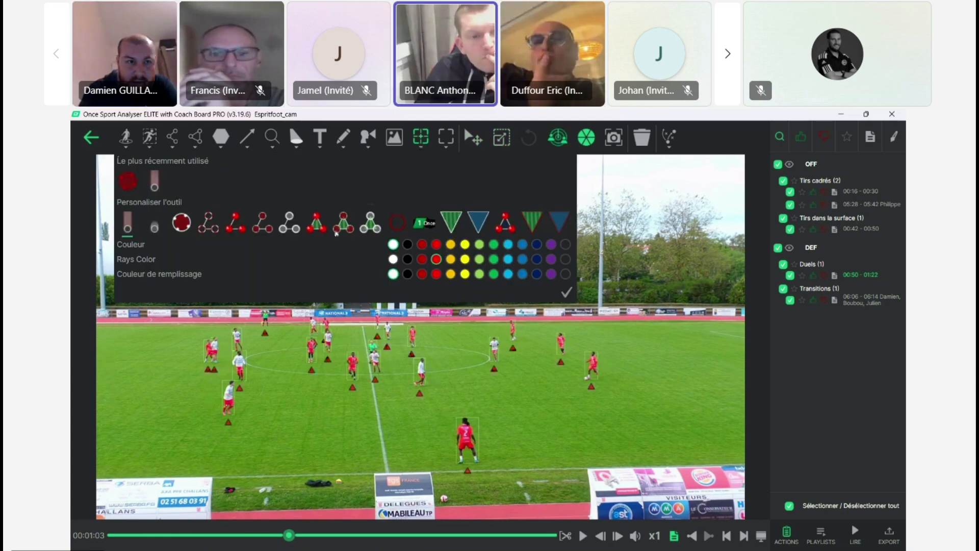
click(269, 227)
click(422, 259)
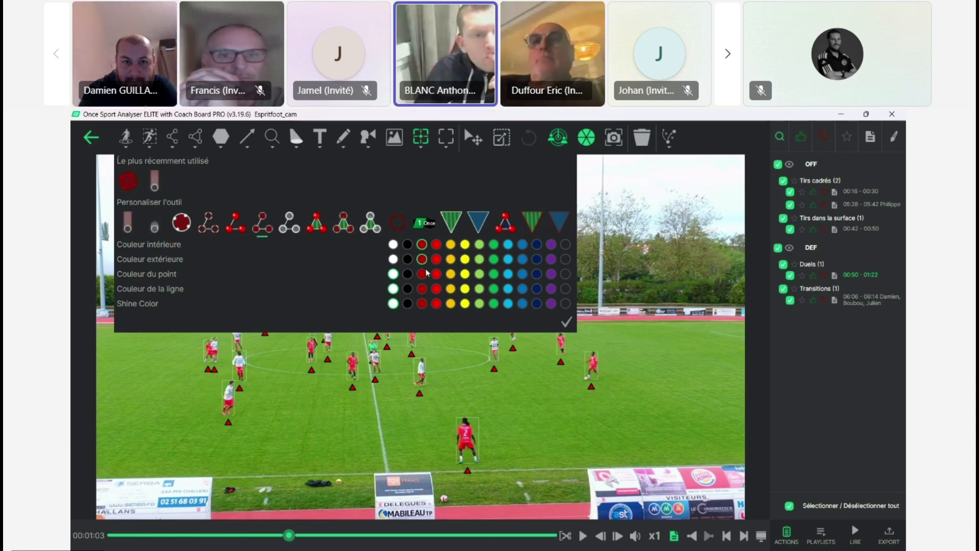
click(421, 289)
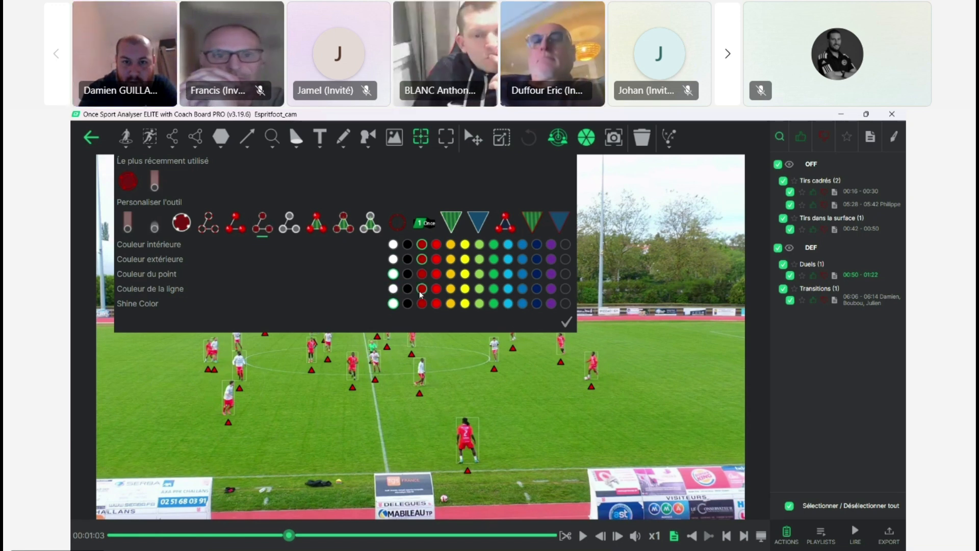
click(567, 327)
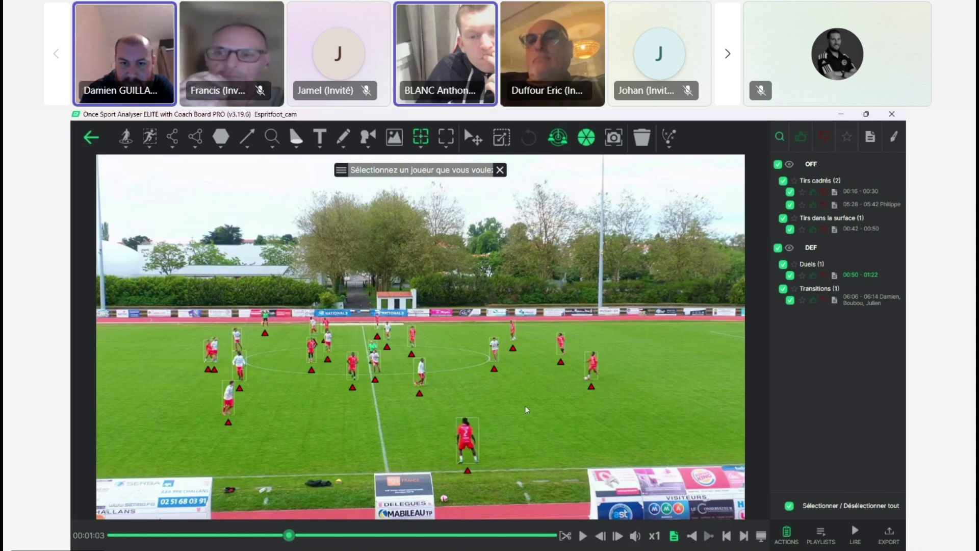
Step: Link the two red players farthest right on the pitch and start tracking them
click(562, 365)
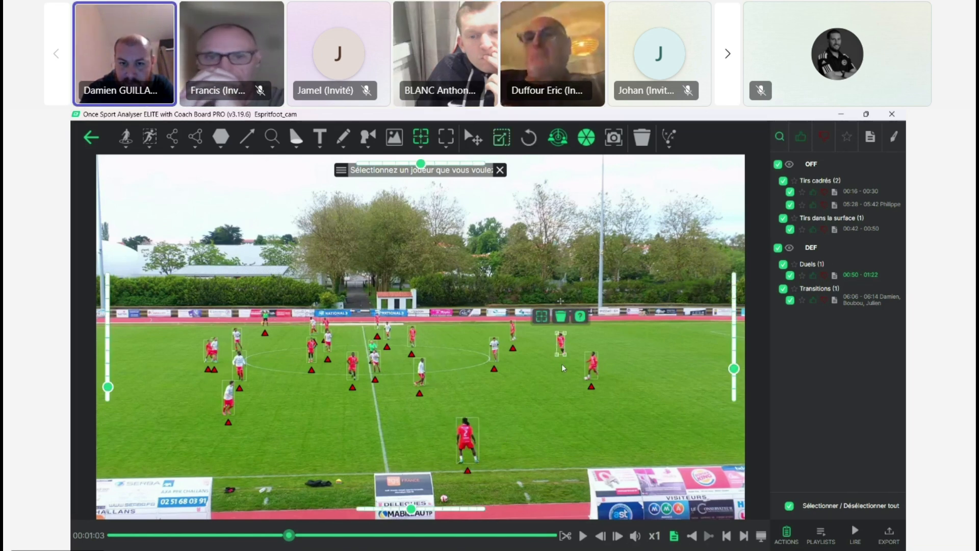
click(592, 388)
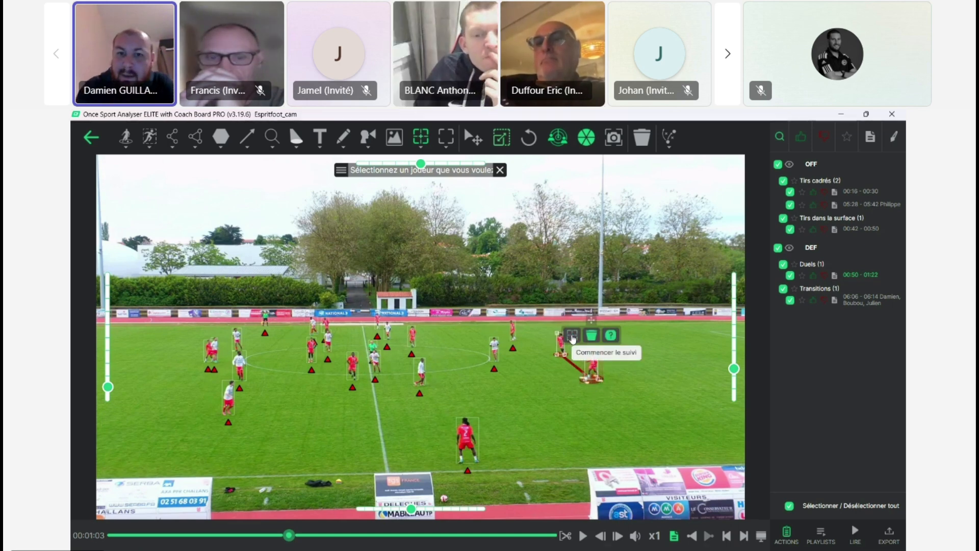
click(572, 336)
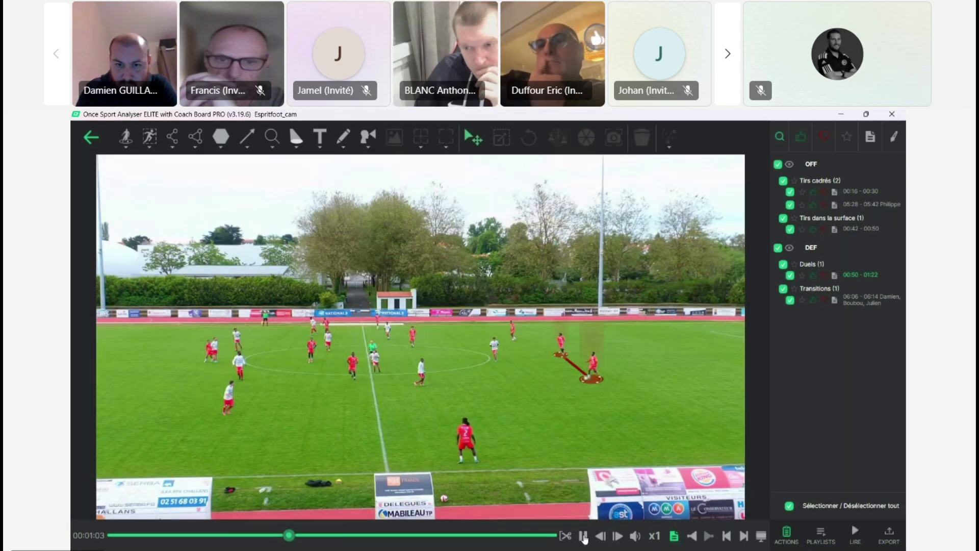
Step: Play to 01:06 and correct the linked tracking markers frame by frame so they sit under the two red players
click(583, 537)
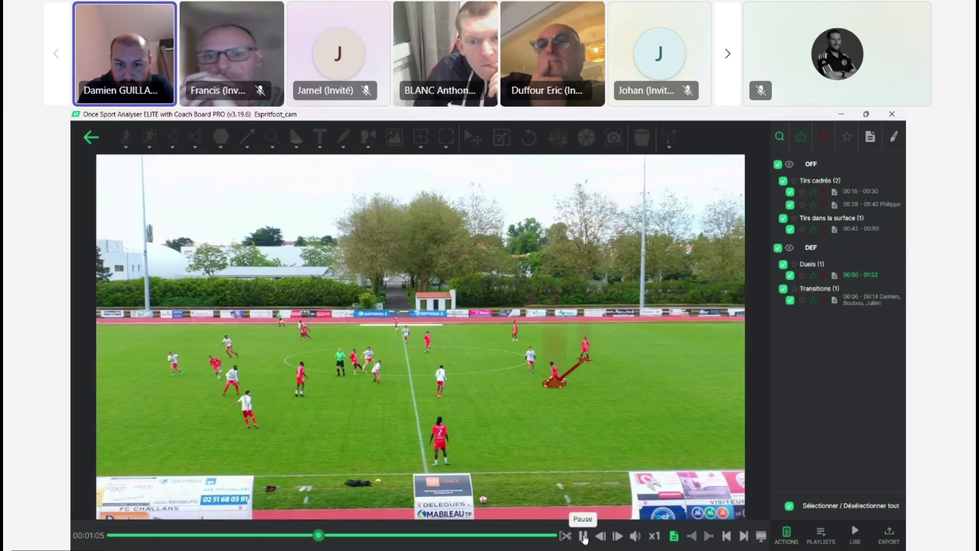
click(584, 536)
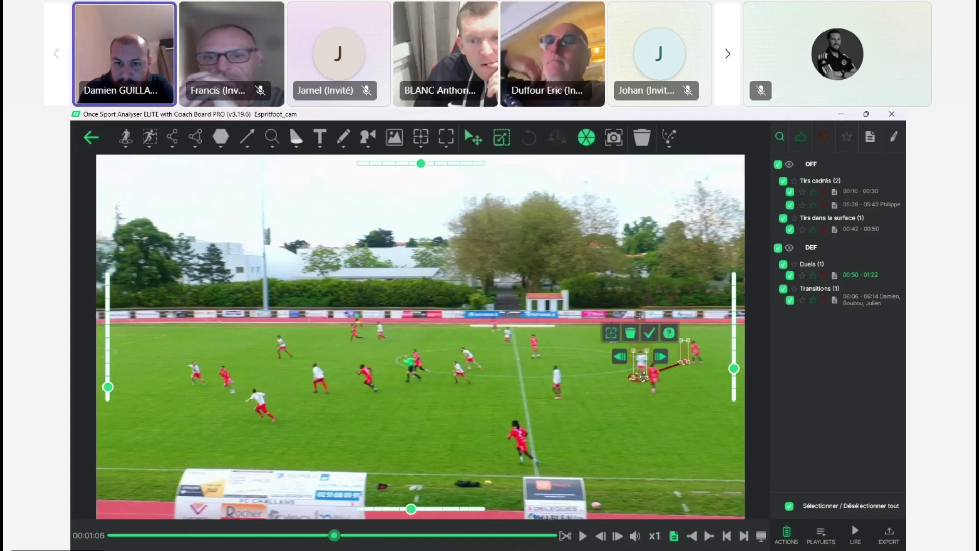
drag(642, 382, 651, 383)
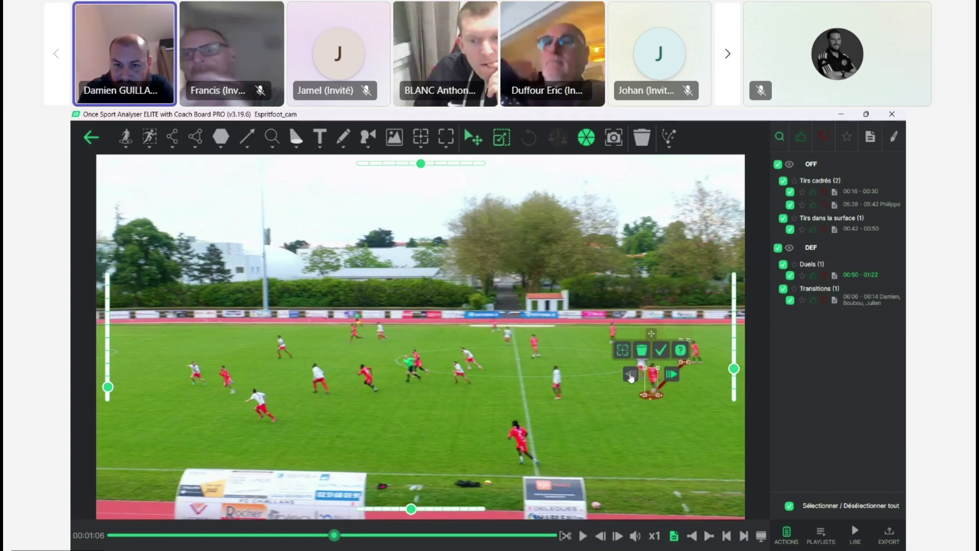
click(631, 376)
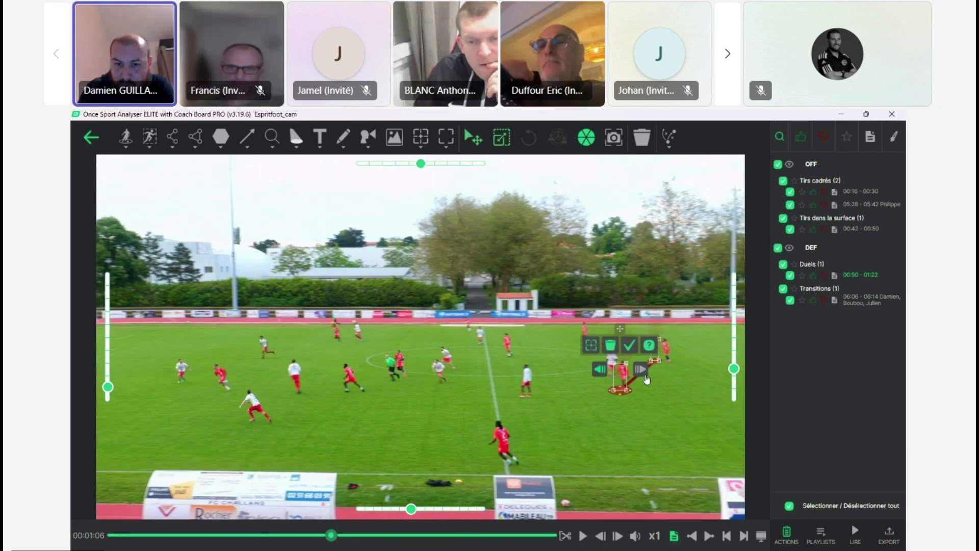
drag(621, 384, 623, 385)
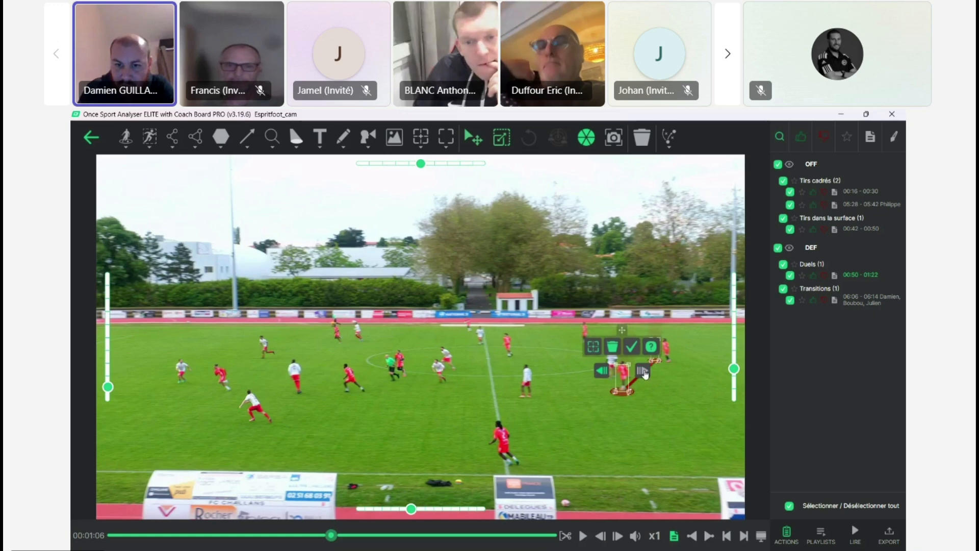
click(643, 373)
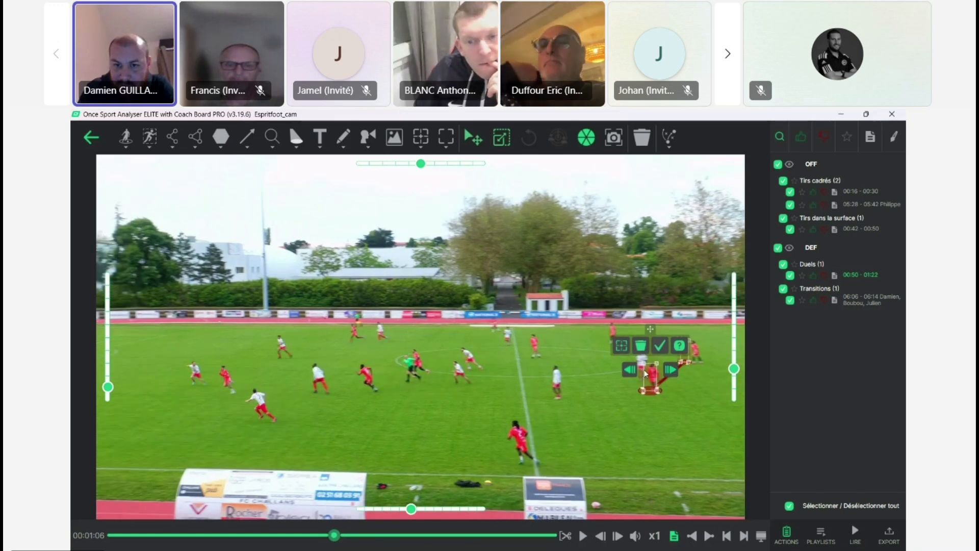
click(670, 371)
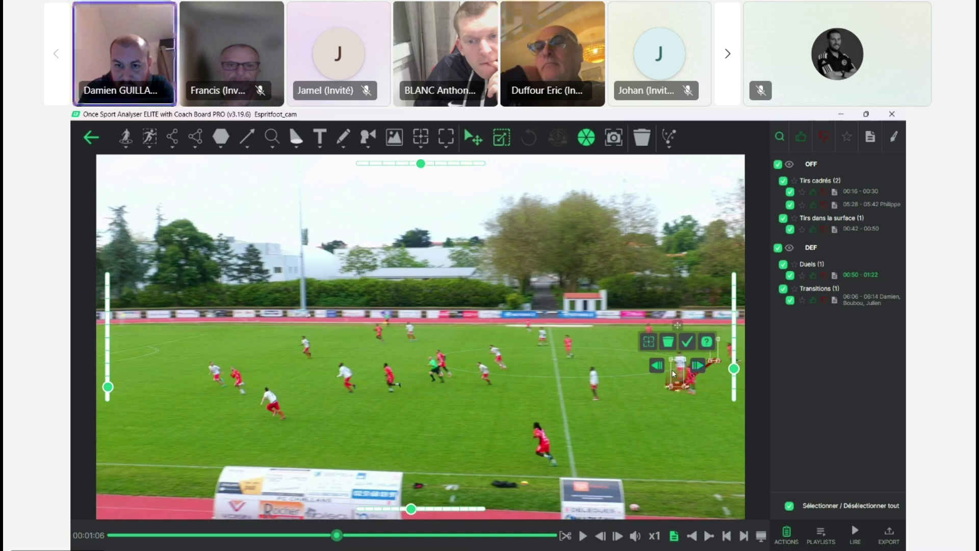
drag(678, 378, 689, 387)
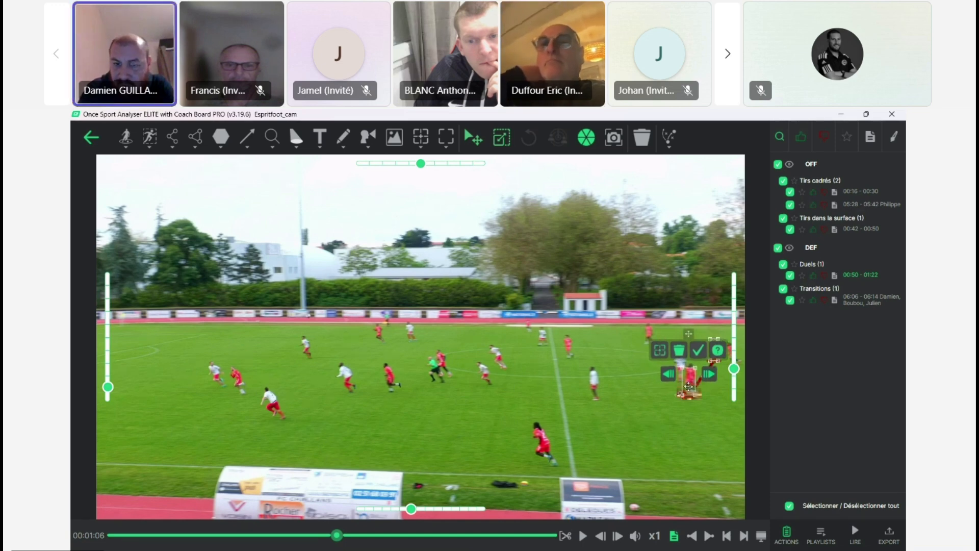
click(699, 350)
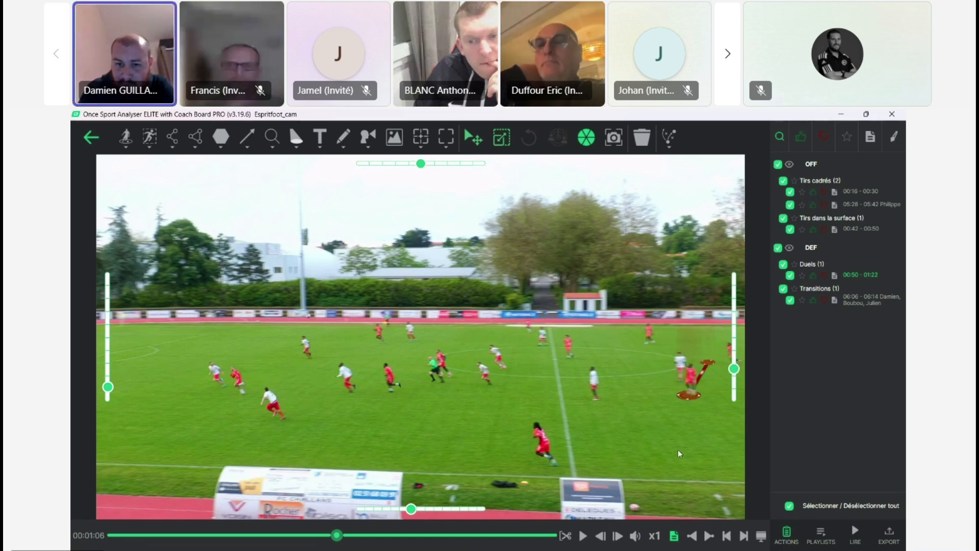
drag(707, 363, 734, 370)
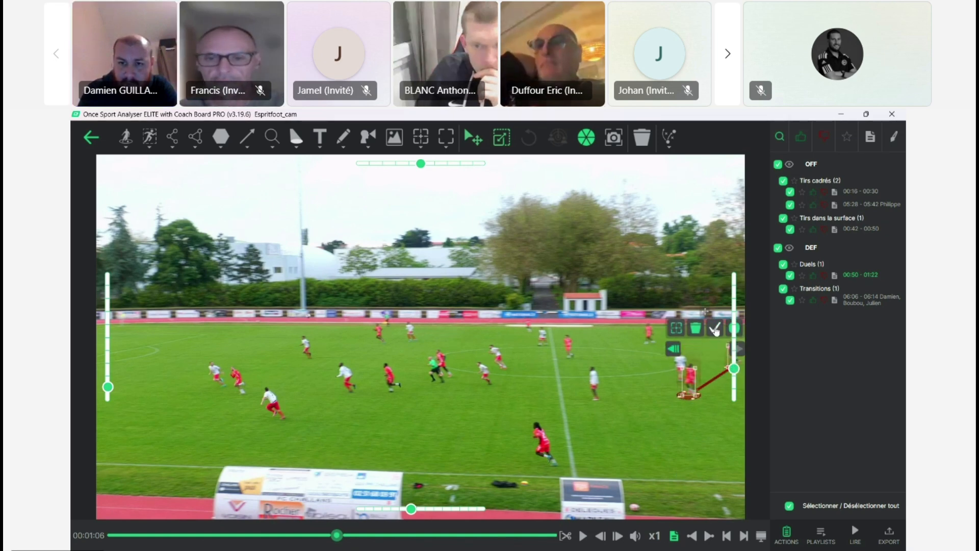
Step: Overlay the text "Contre attaque" in white on black above the pitch at 01:08, and play the clip on to 01:13
click(583, 536)
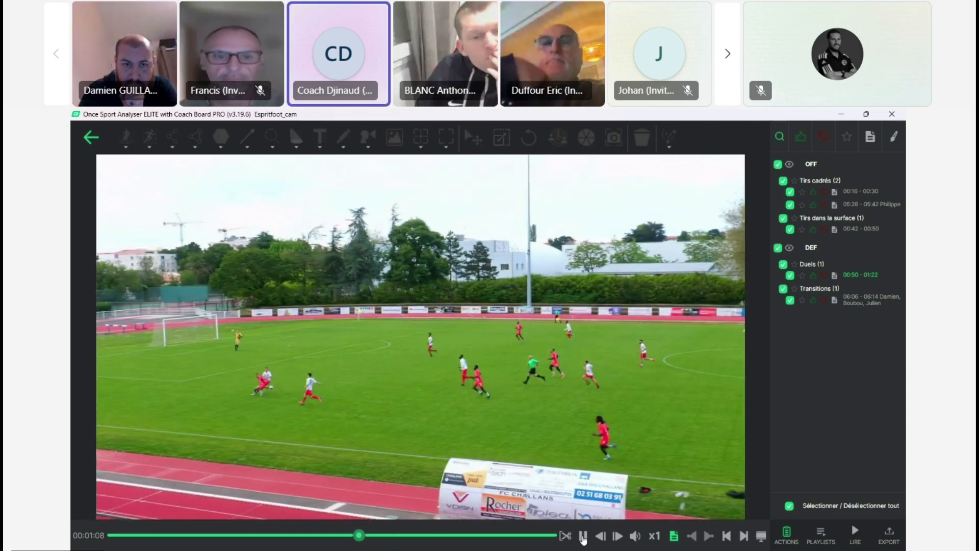
click(583, 535)
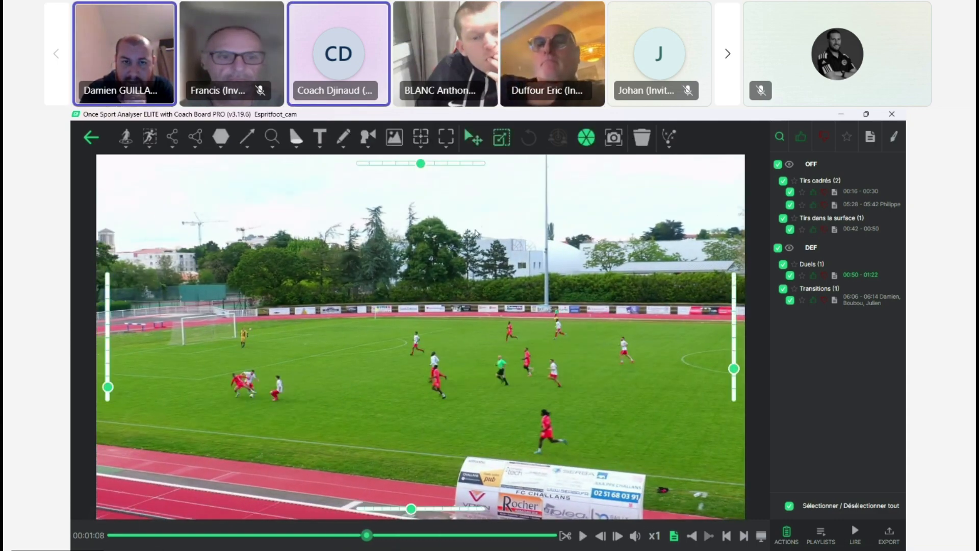
click(447, 149)
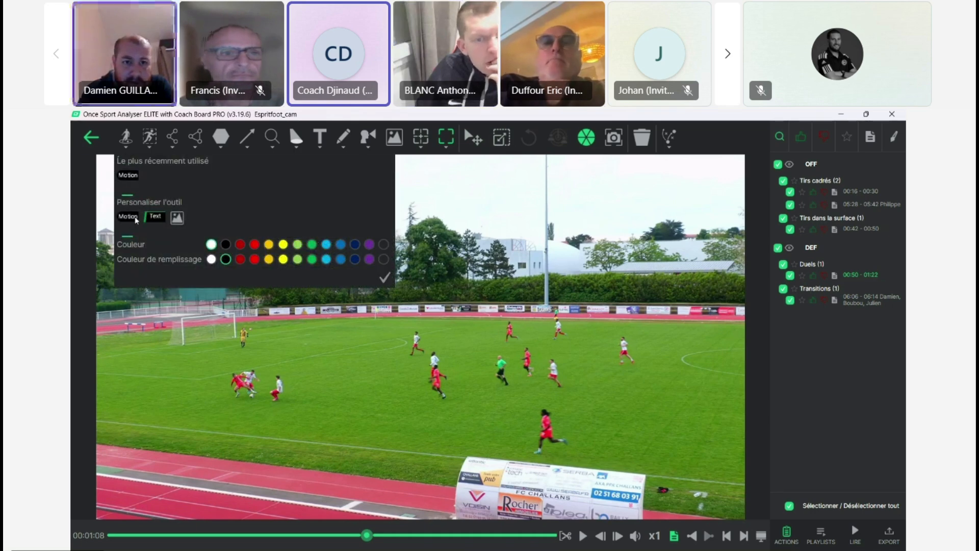
click(385, 280)
click(430, 276)
text(Cd)
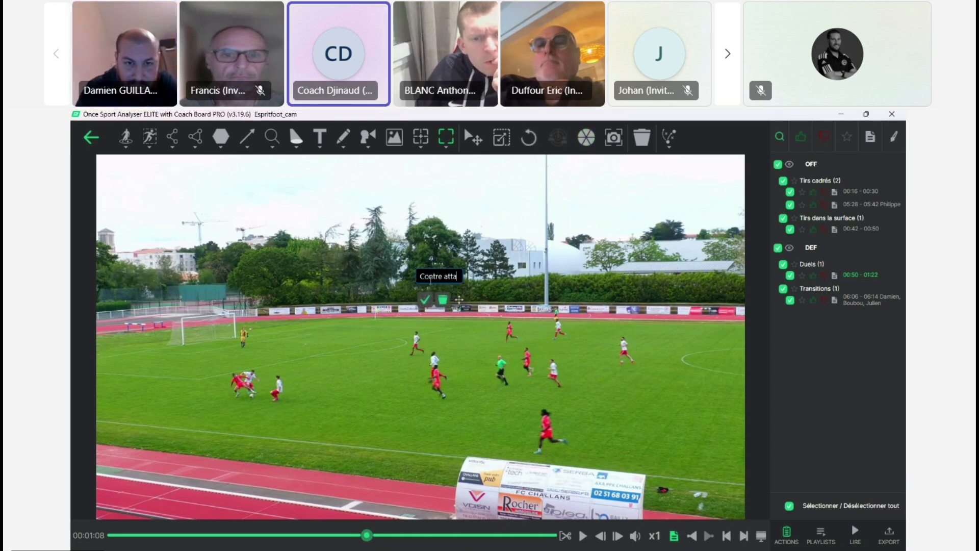
click(426, 298)
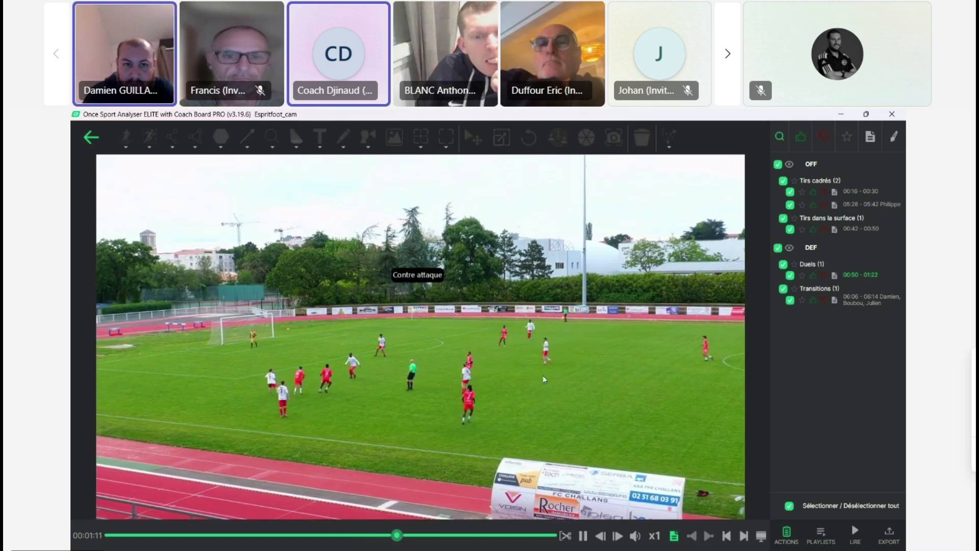
click(431, 276)
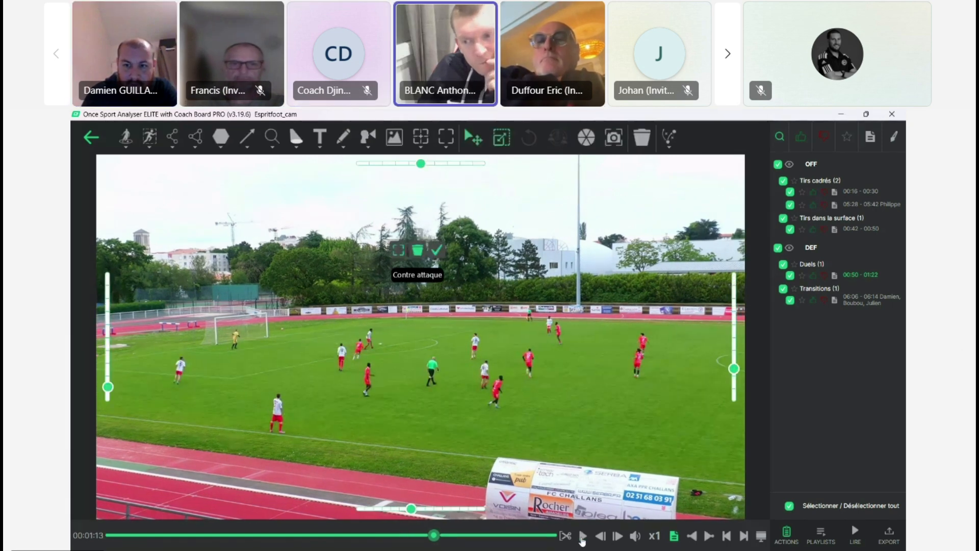
click(436, 252)
click(417, 274)
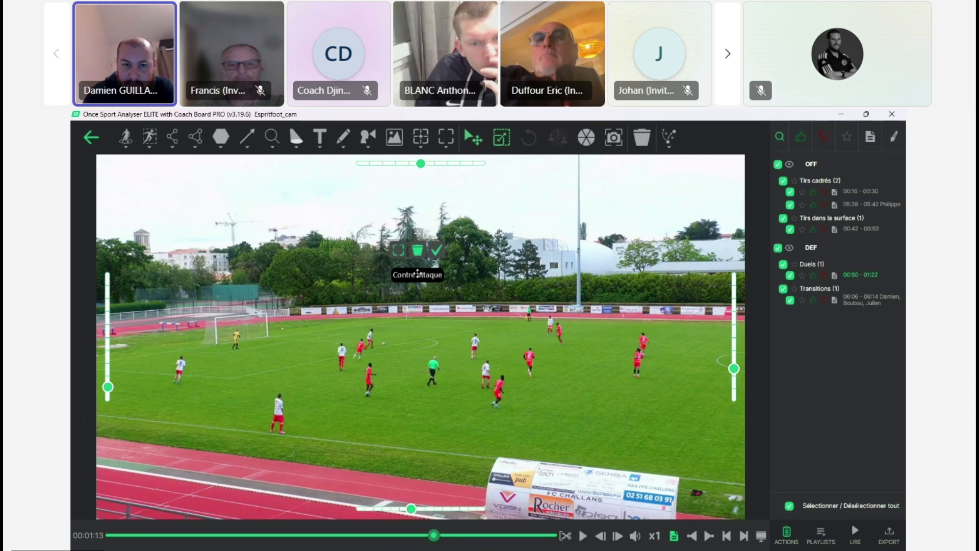
click(436, 252)
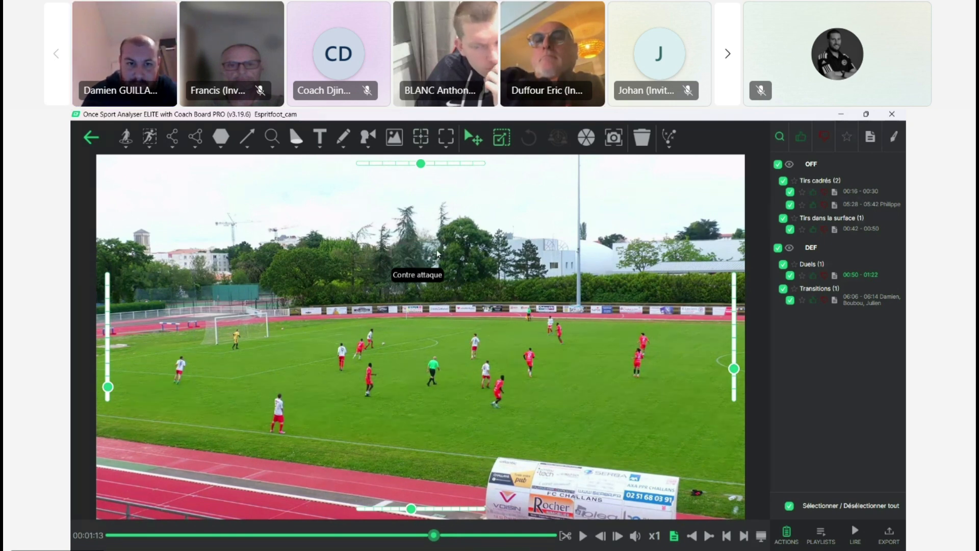
Step: Import the Arrêt Flash logo, téléchargement (4), as an image overlay and place it in the upper-left corner of the video
click(447, 152)
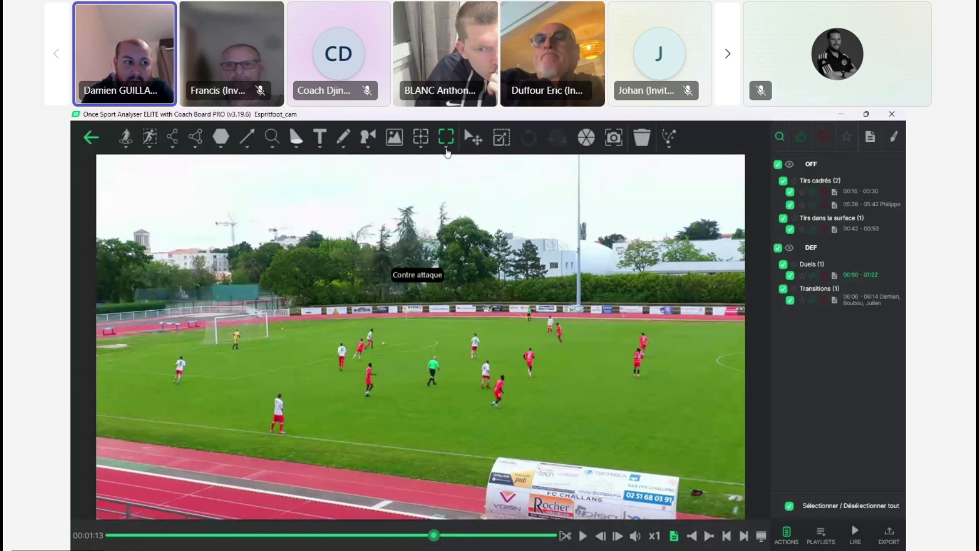
click(448, 151)
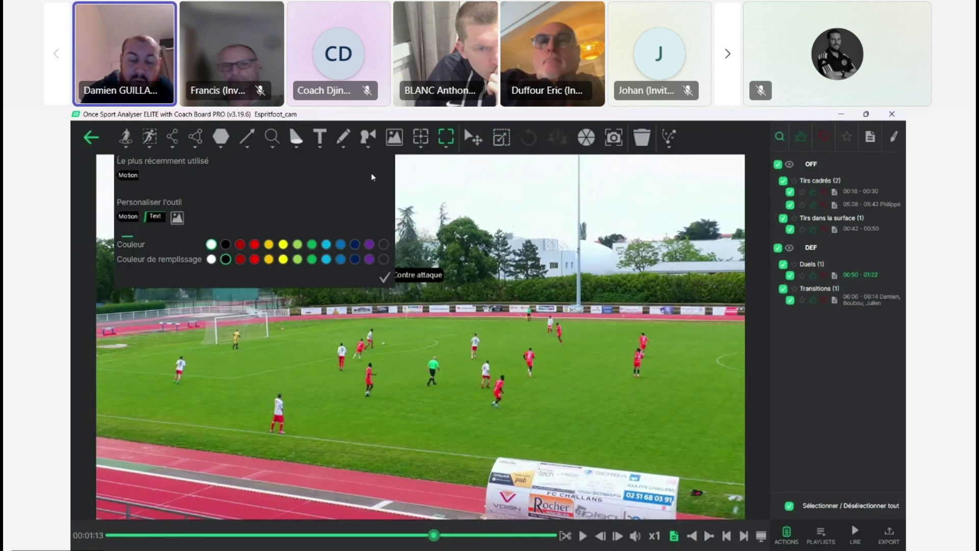
click(182, 217)
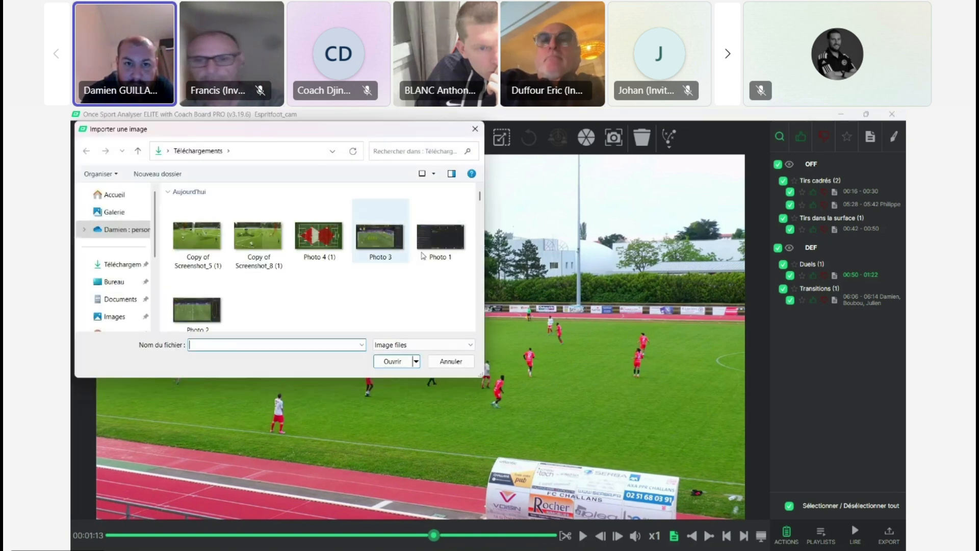
drag(480, 197, 482, 217)
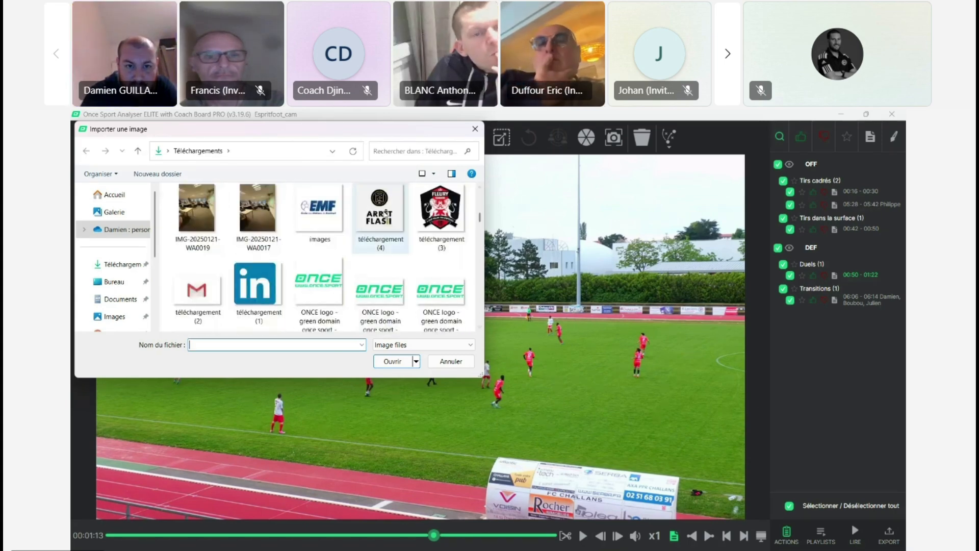
double_click(385, 213)
drag(419, 338, 153, 204)
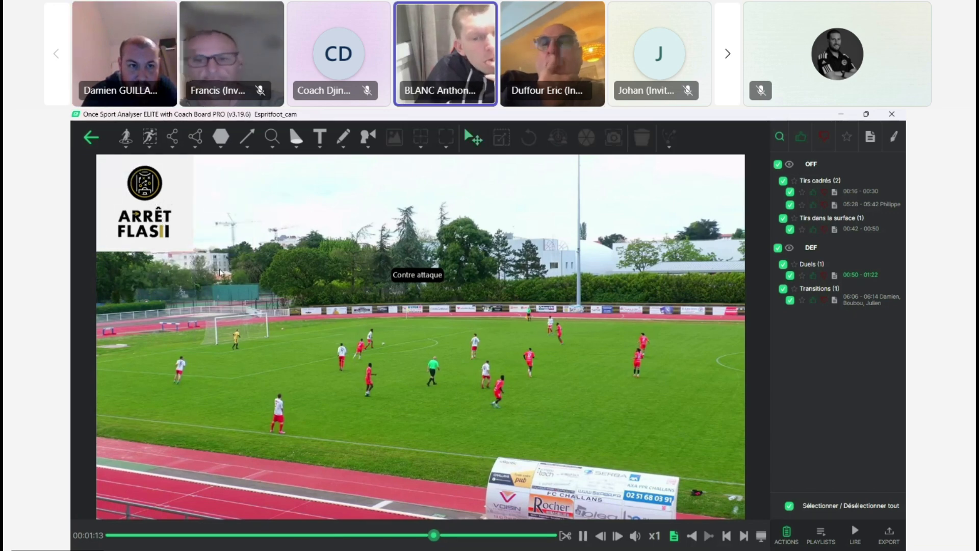
Step: Play the clip with its logo overlay to 01:21 and open it in presentation mode
key(space)
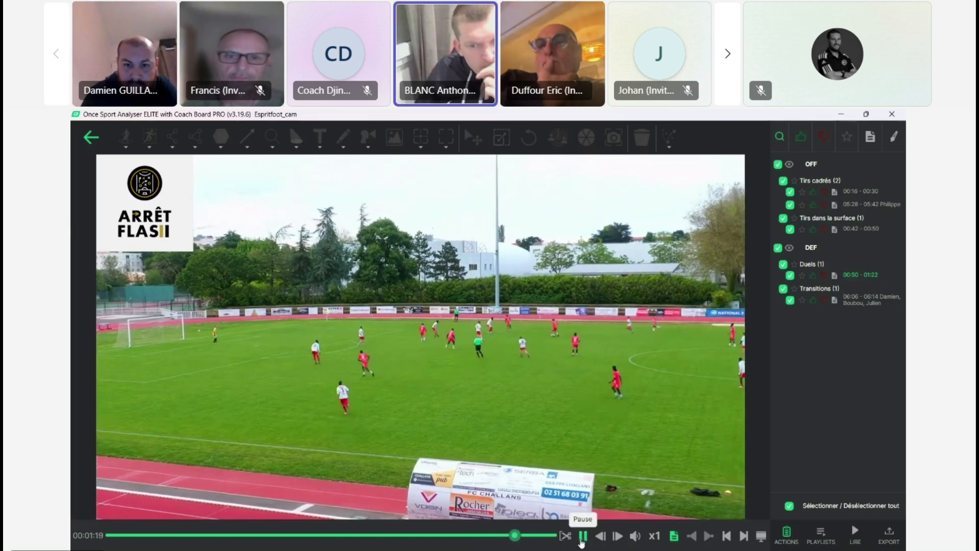
click(582, 537)
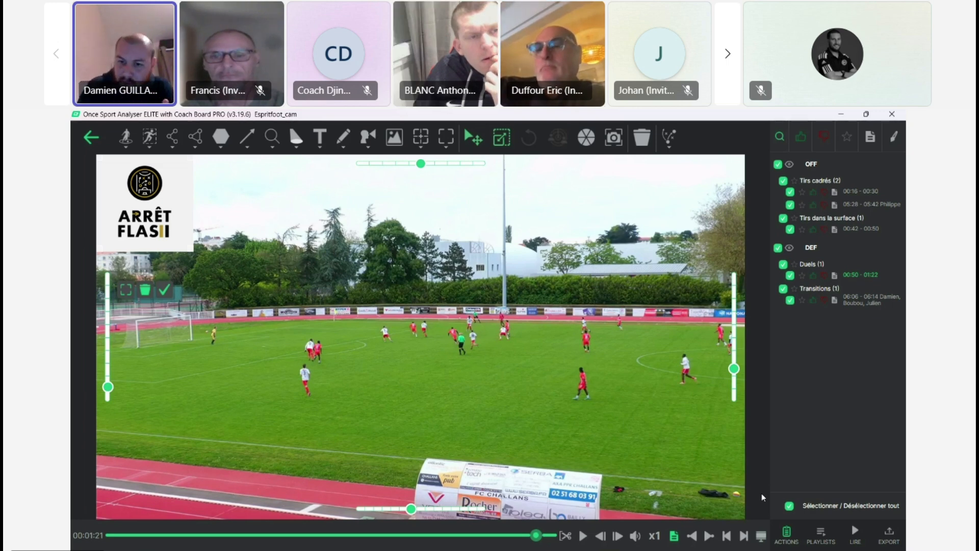
click(761, 537)
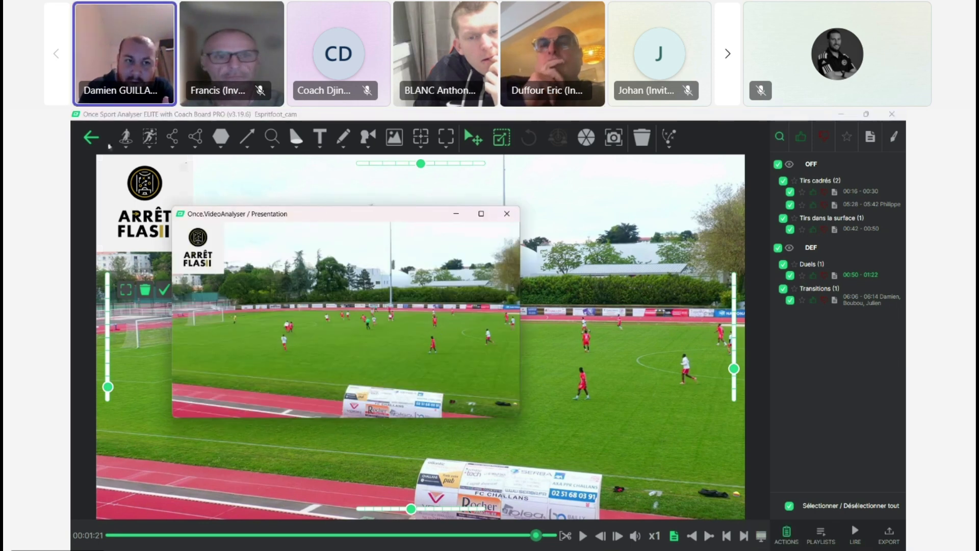
Step: Reposition the presentation window over the video, close it, and leave the overlay editing state
drag(314, 220, 501, 225)
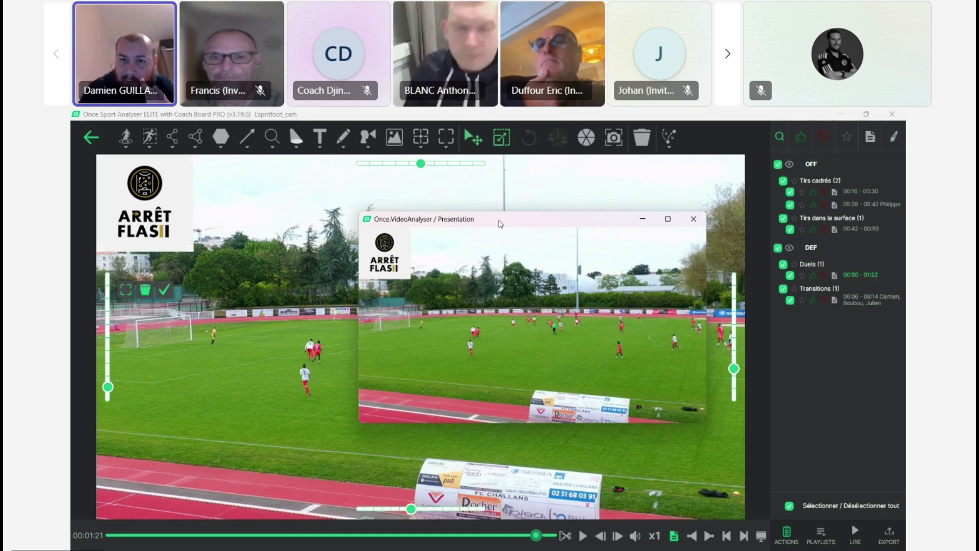
drag(502, 224, 512, 228)
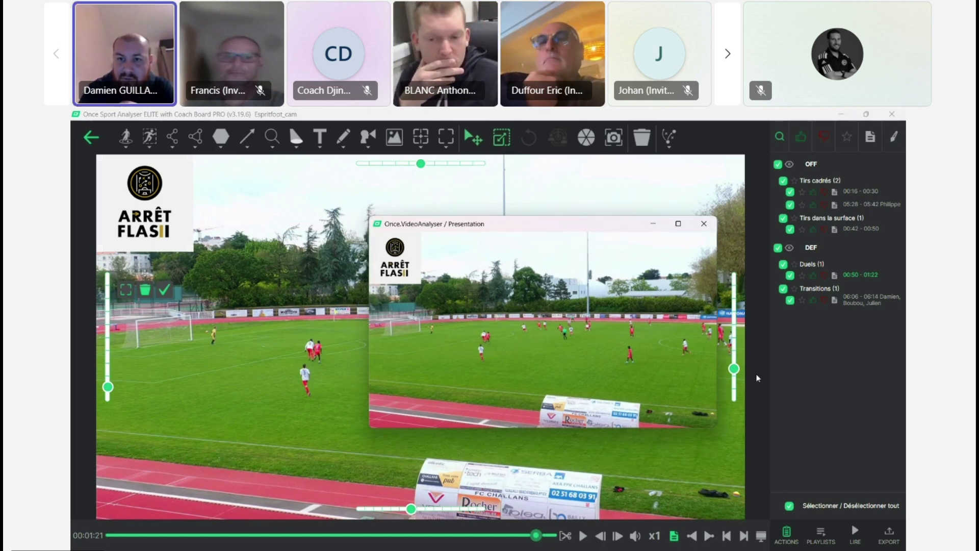
click(705, 224)
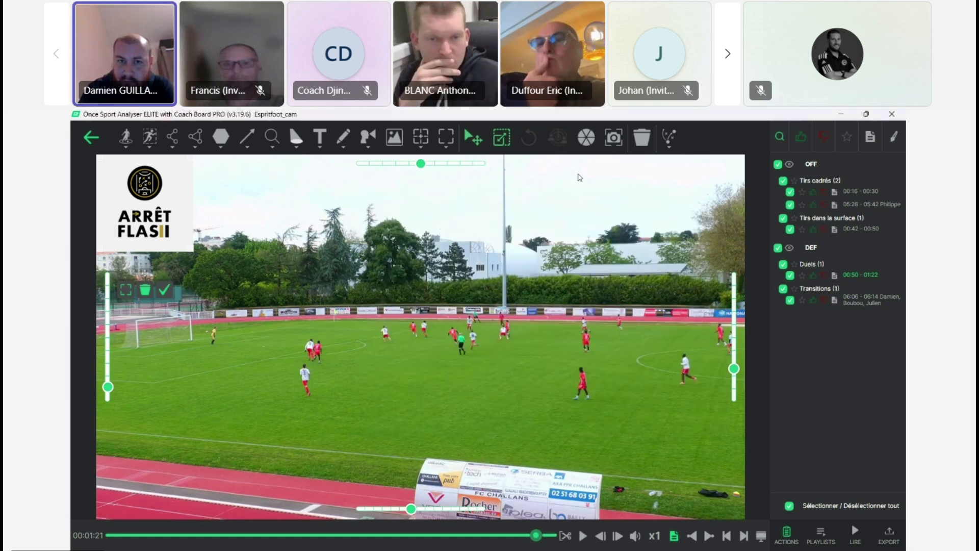
click(473, 143)
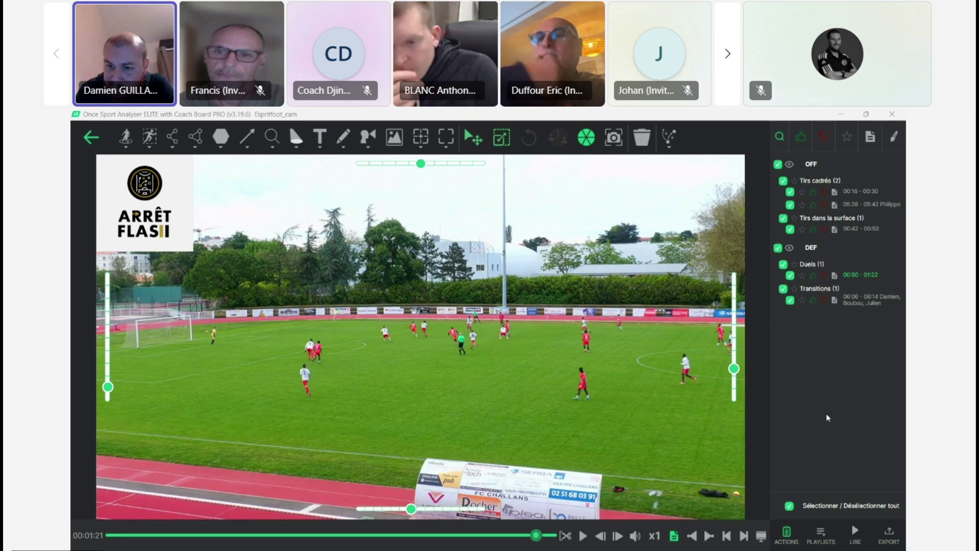
Step: Start exporting the videos with drawings, try the folder options, and choose to join everything into a single video file
click(896, 536)
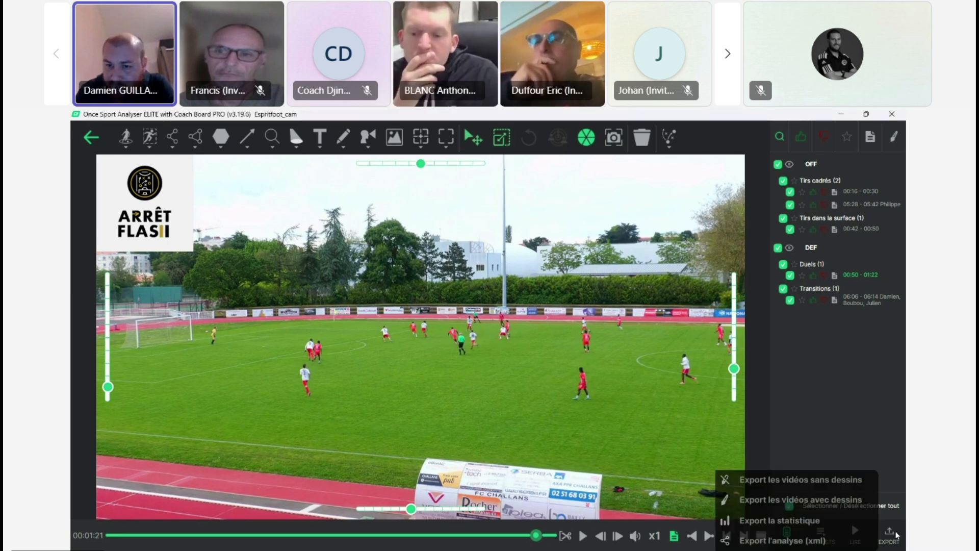
click(834, 503)
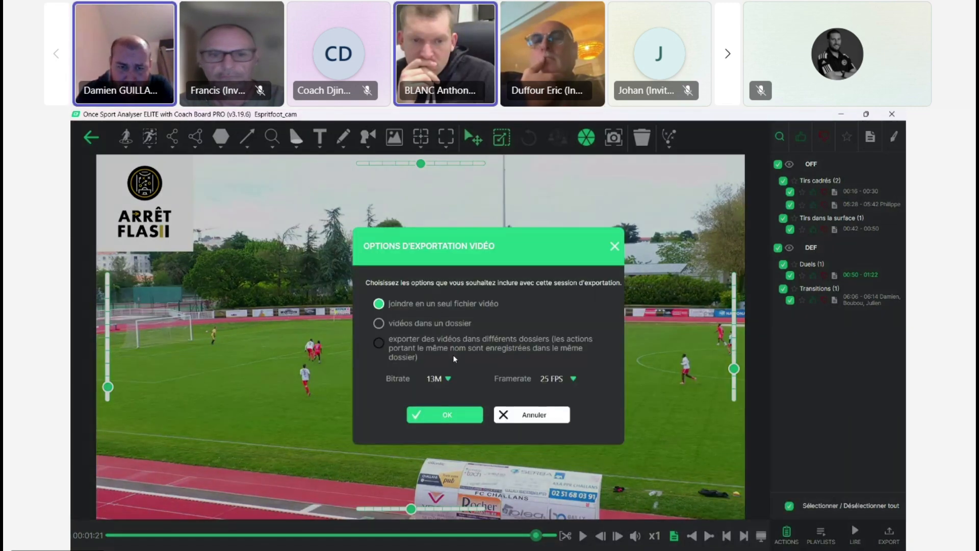
click(395, 311)
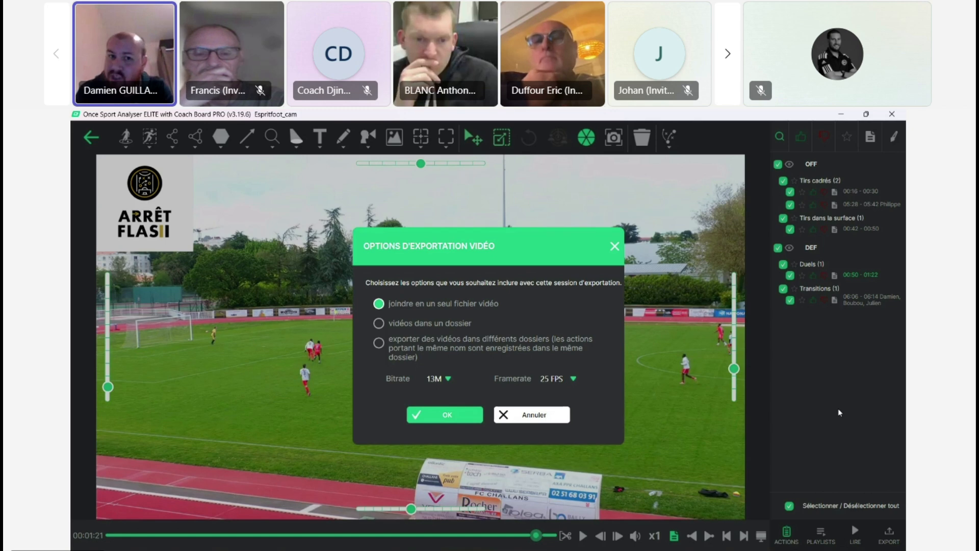
click(444, 327)
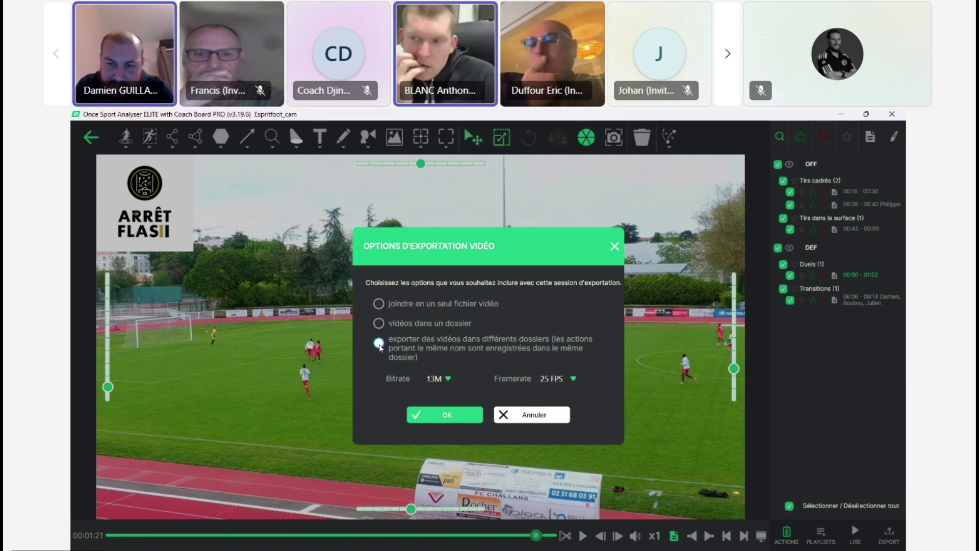
click(379, 343)
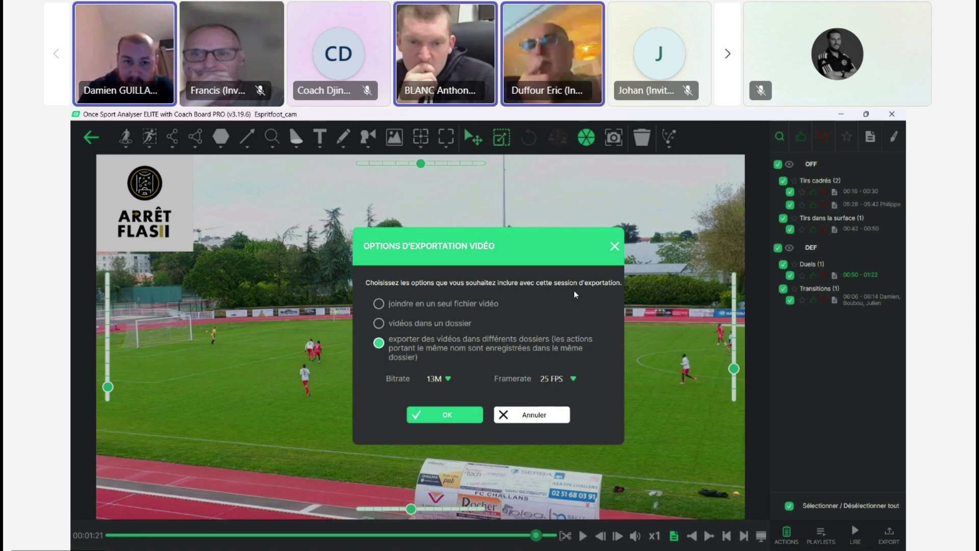
click(413, 306)
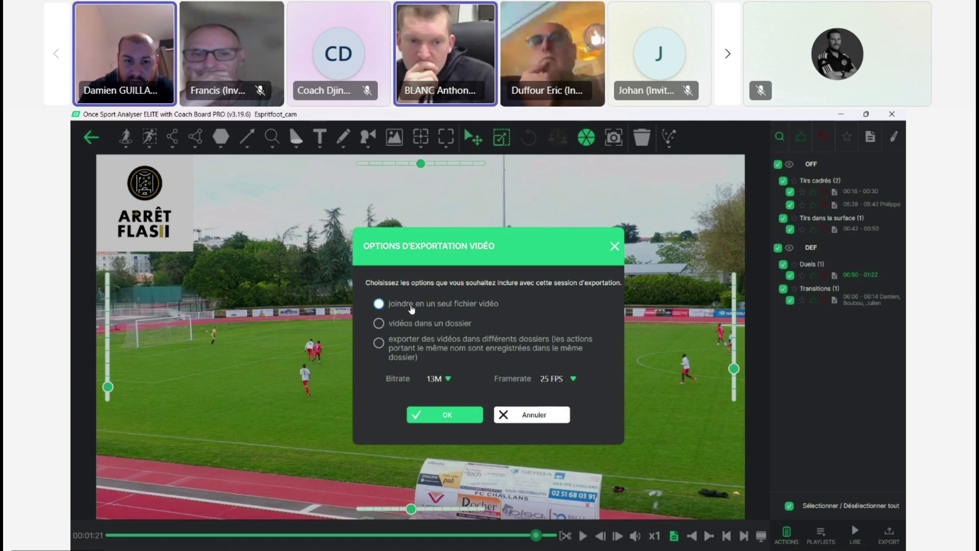
click(442, 412)
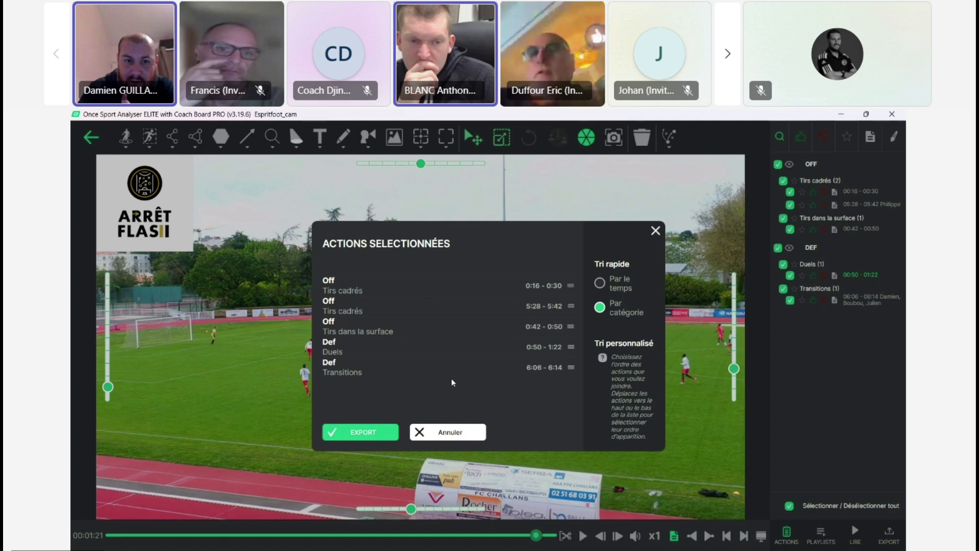
Step: Try moving the Transitions action up the export order, proceed to the drawing pause setting, and cancel the export
drag(436, 370, 435, 338)
click(367, 431)
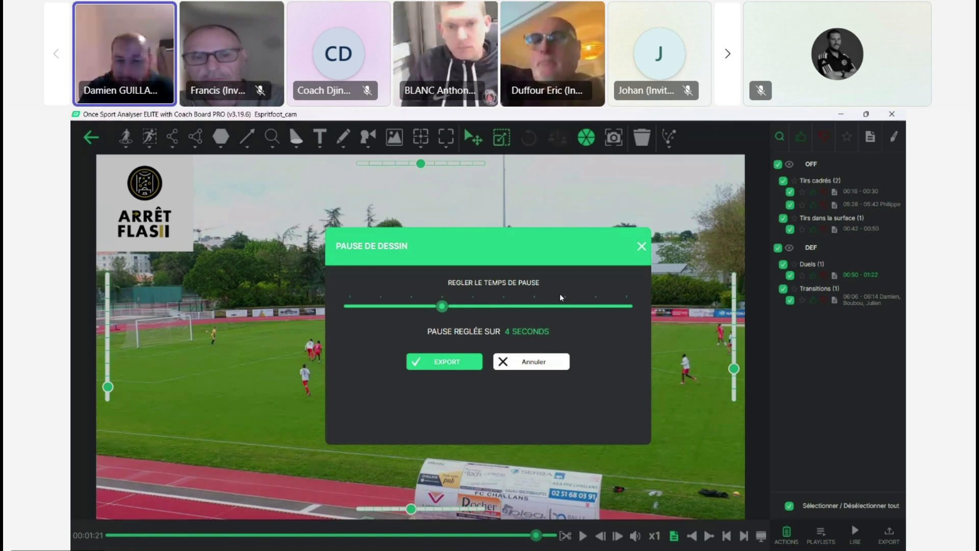
click(642, 246)
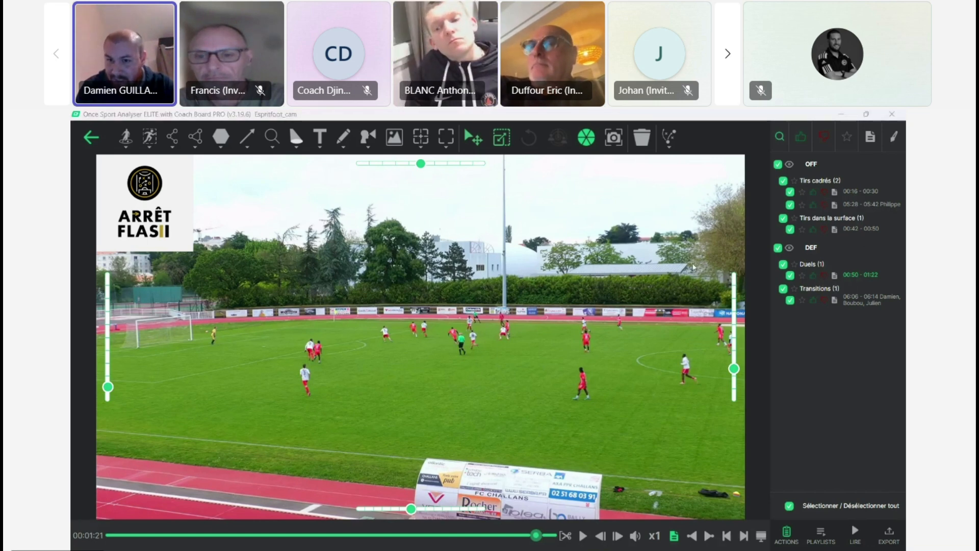
Step: Bring up the pricing slide in PowerPoint, and open the Tarification page of once.sport in Chrome
click(889, 535)
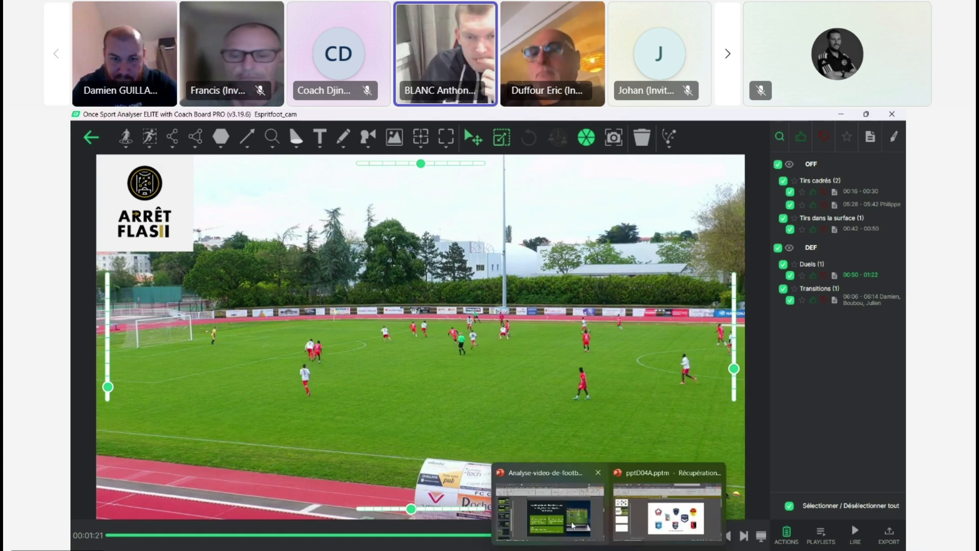
click(572, 521)
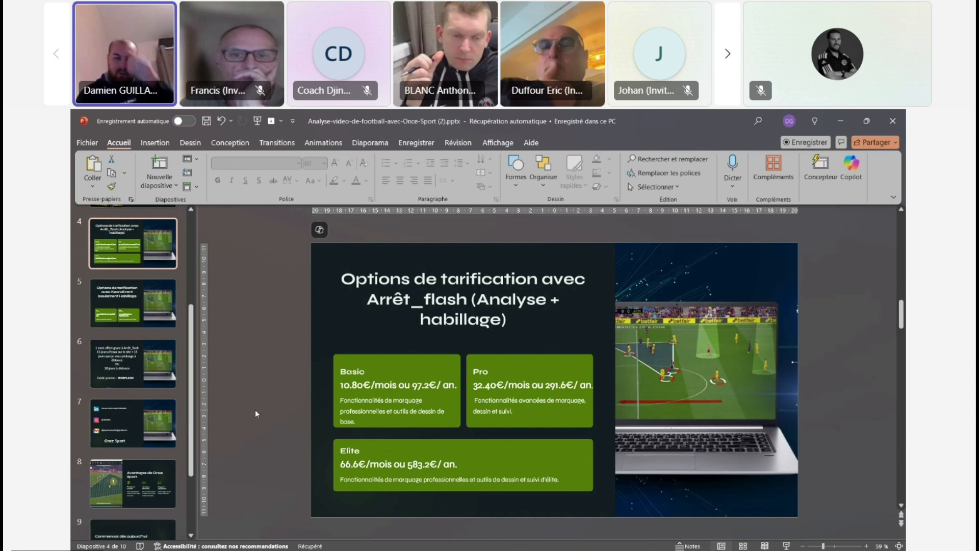
mouse_move(489, 536)
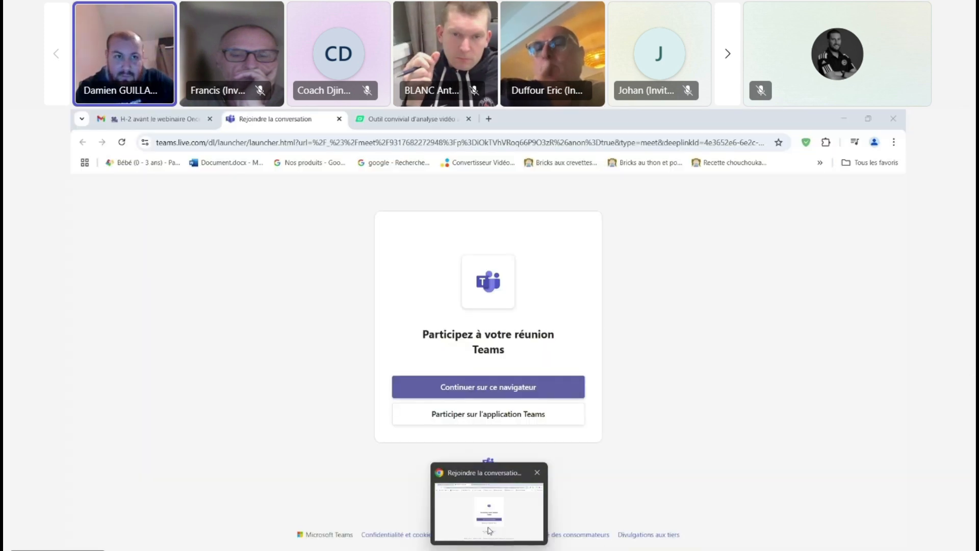
click(490, 534)
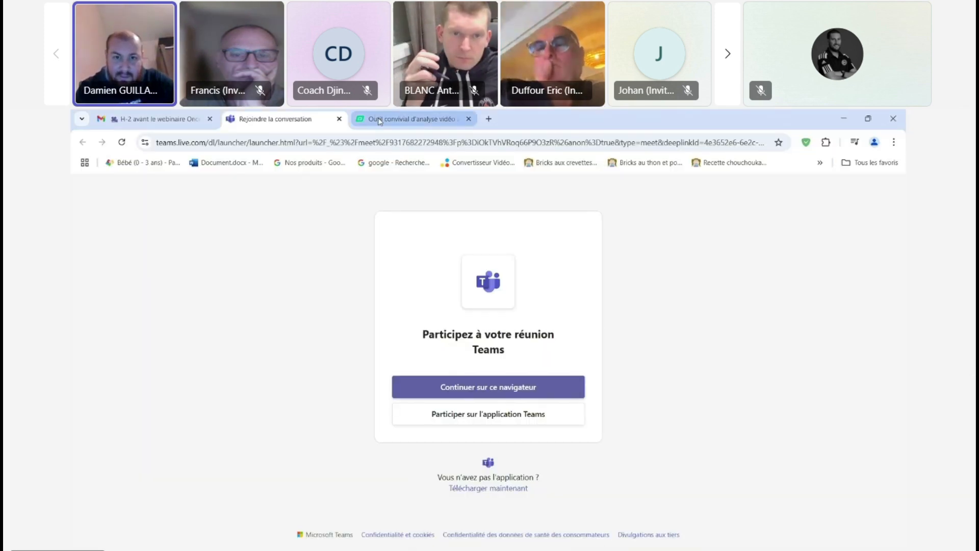
click(380, 119)
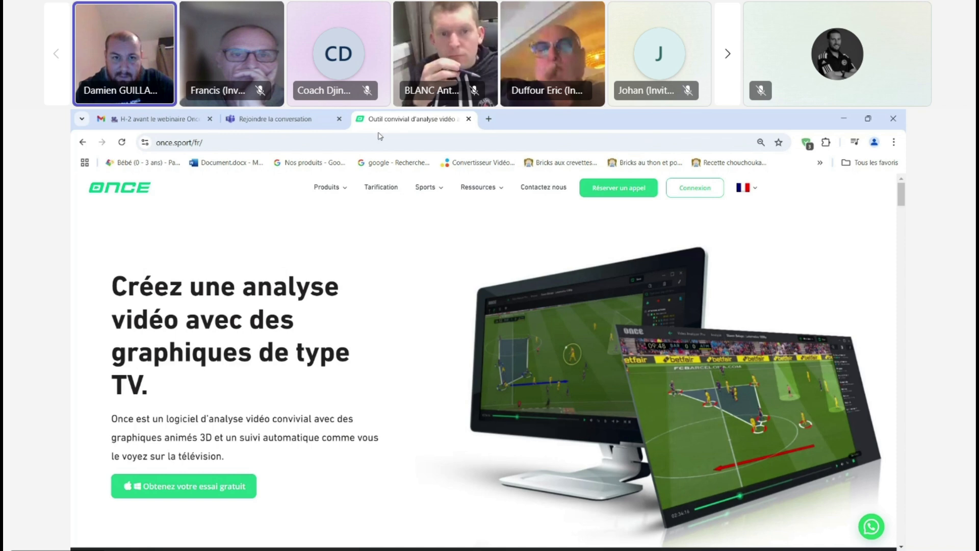
click(386, 189)
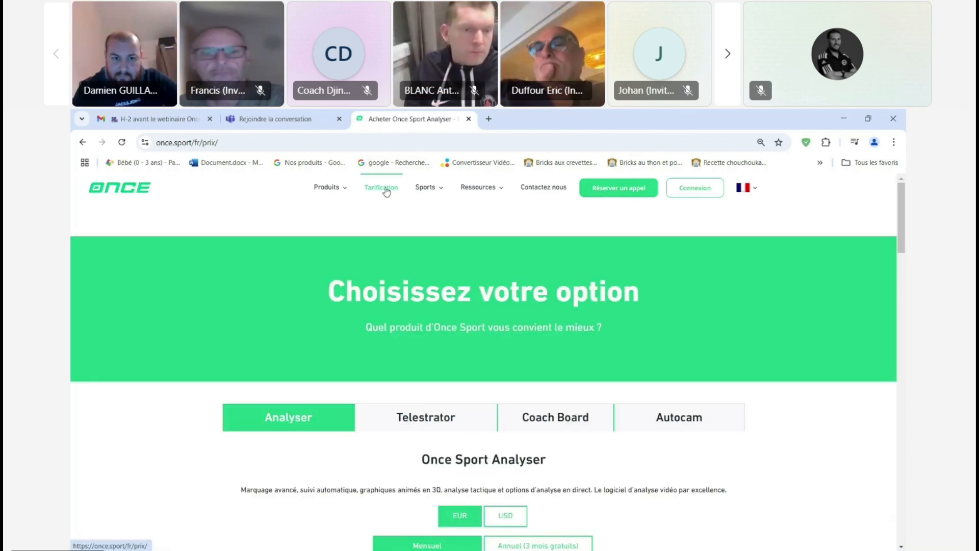
Step: Examine the Analyser Basic, Pro and Elite monthly plans and try the Coach Board Pro option on the Pro plan
drag(901, 228, 865, 278)
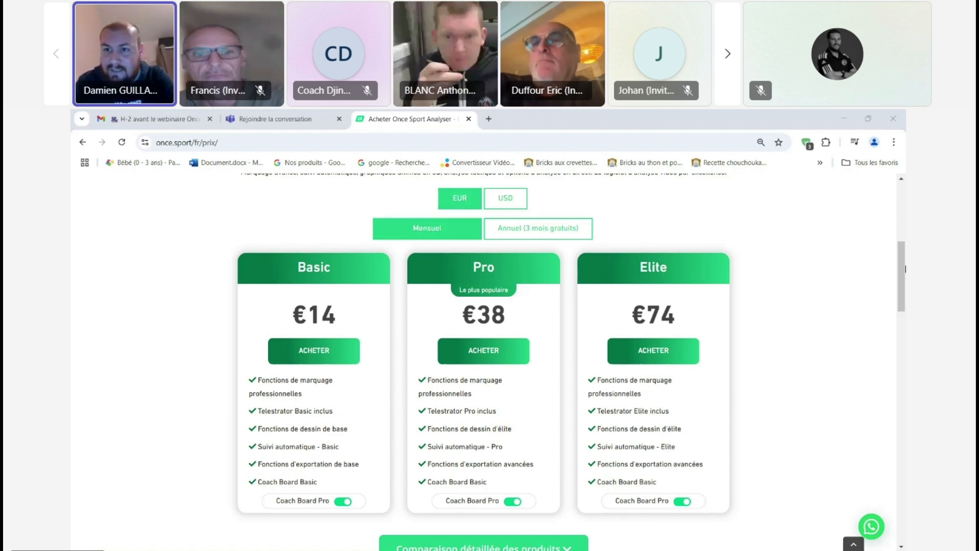
scroll(905, 268, up, 5)
scroll(905, 275, down, 6)
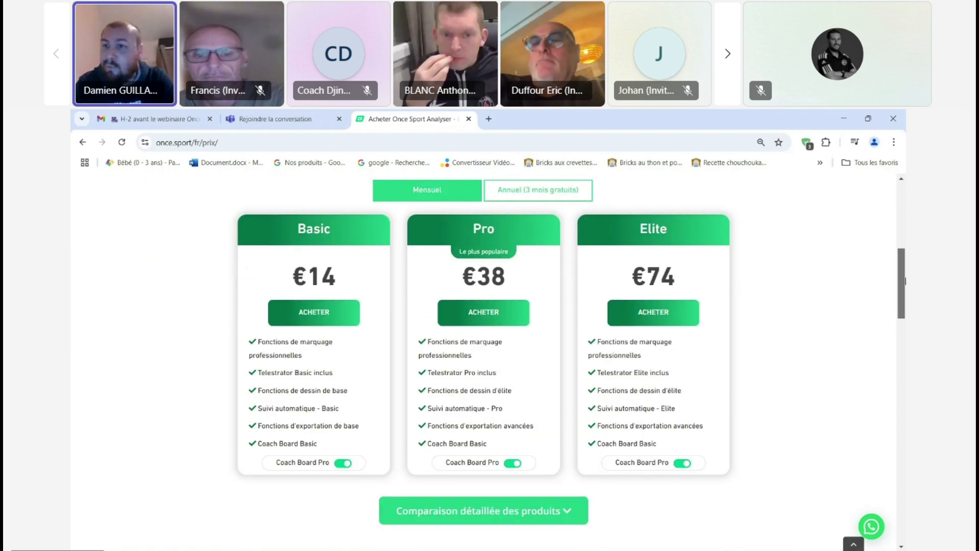
scroll(906, 280, up, 1)
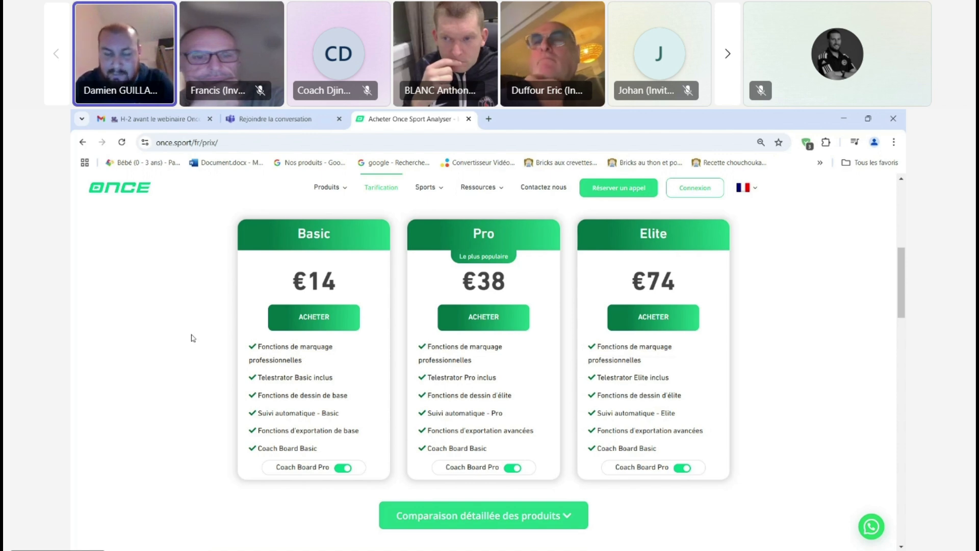
click(513, 468)
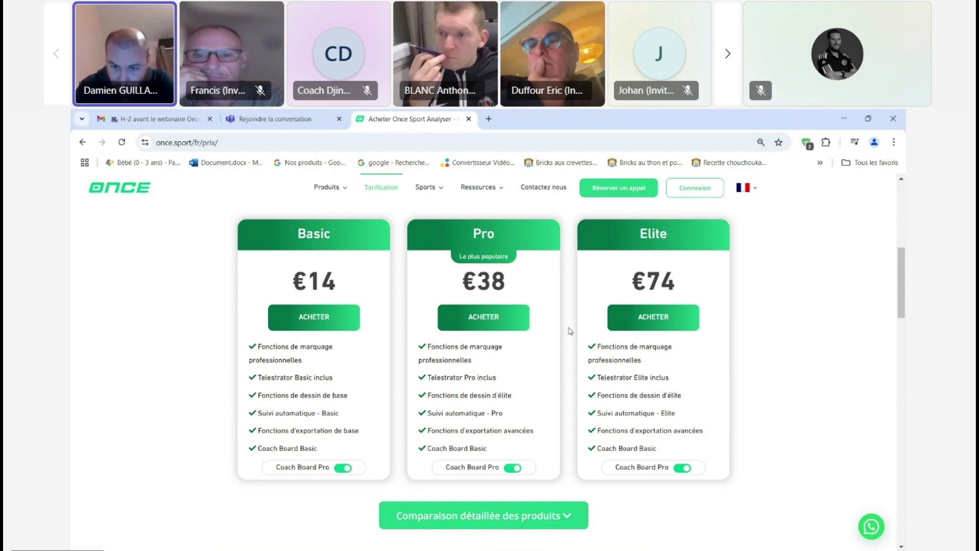
Step: Switch back to Once Sport Analyser and activate automatic player detection to view its marker styles
mouse_move(675, 549)
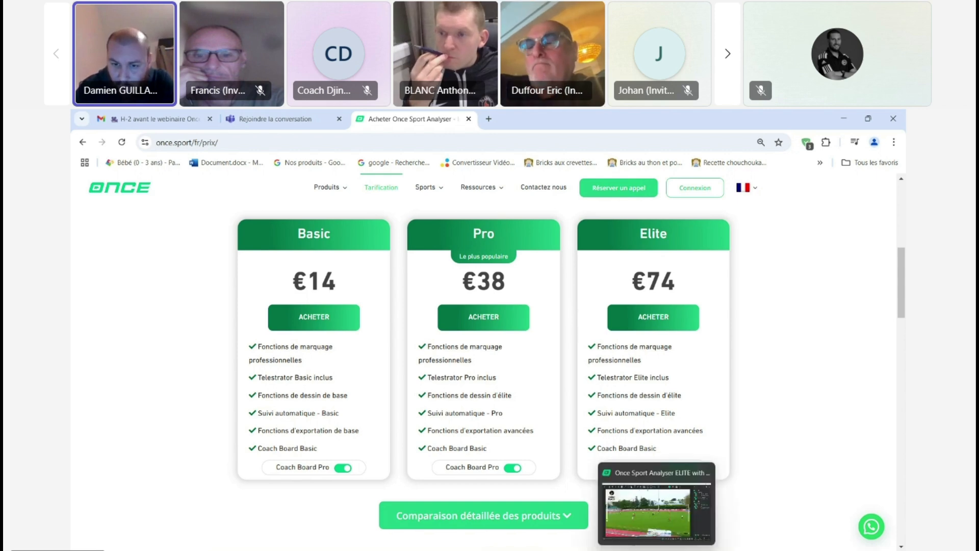
click(667, 492)
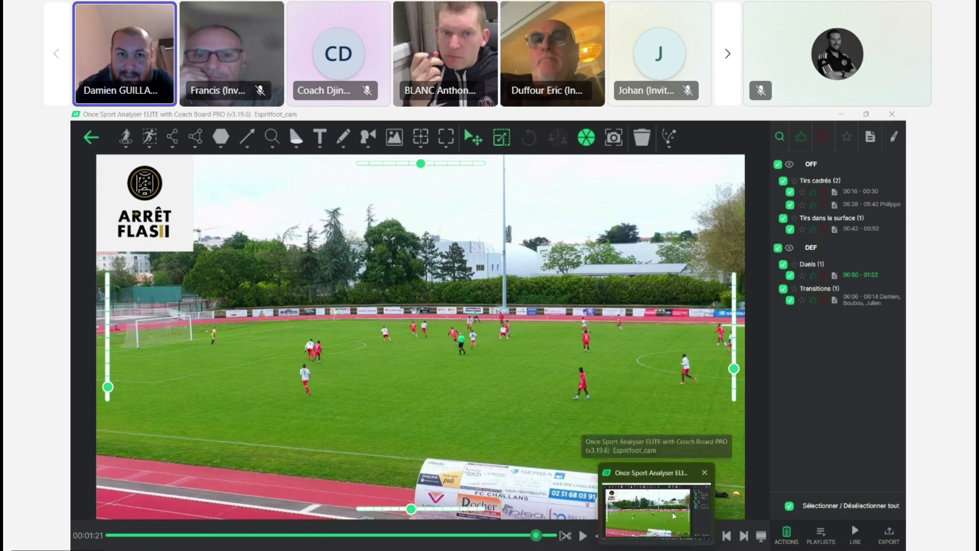
click(421, 136)
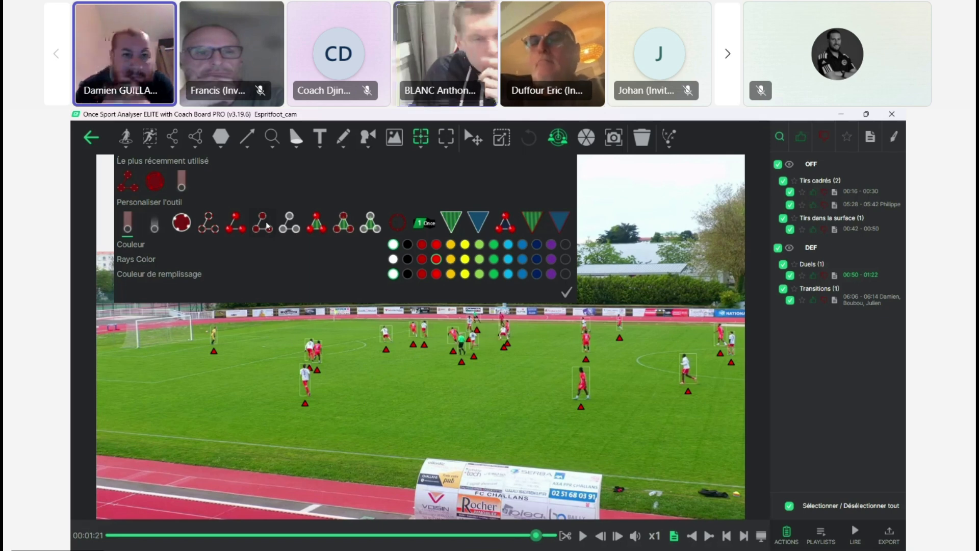
click(127, 138)
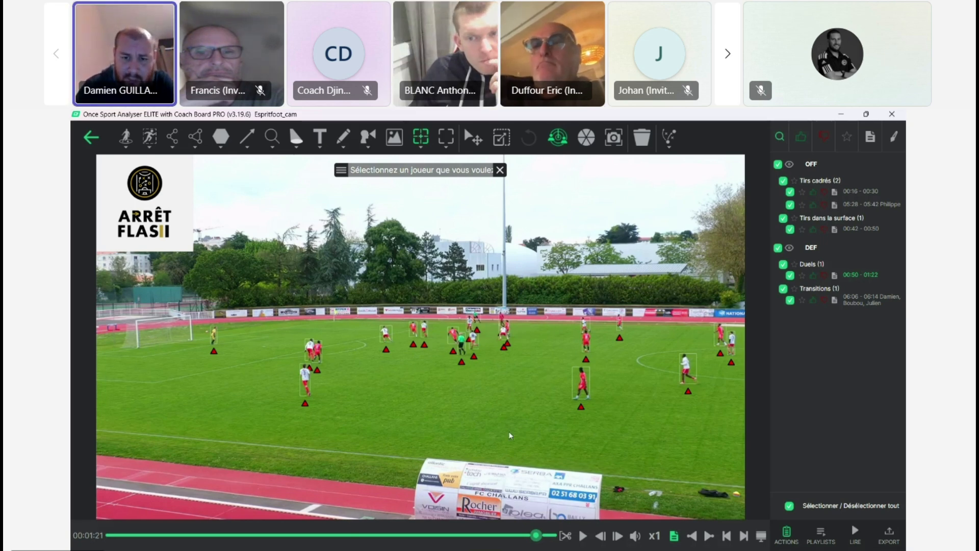
Step: Return to the pricing page in Chrome and turn off Coach Board Pro for the Analyser Pro and Elite plans
click(500, 520)
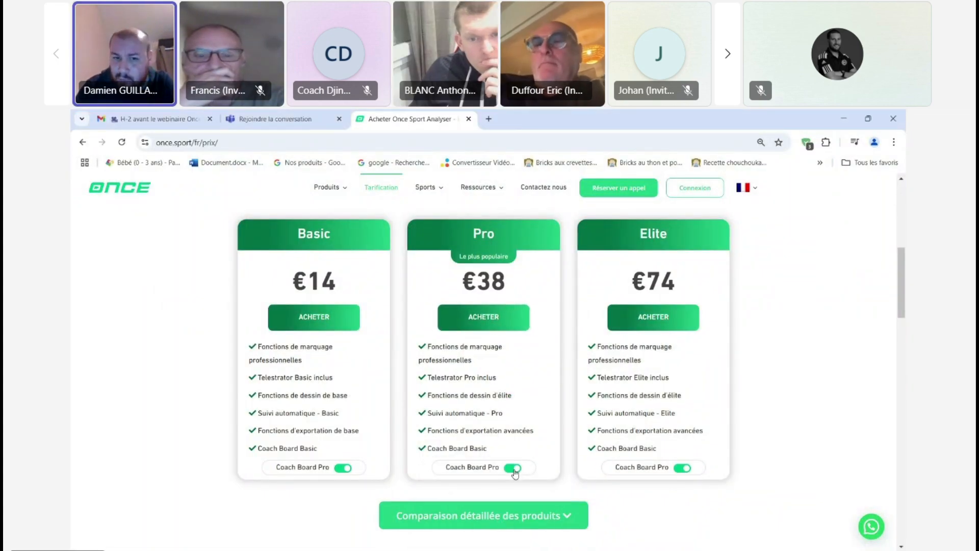
click(514, 469)
click(514, 469)
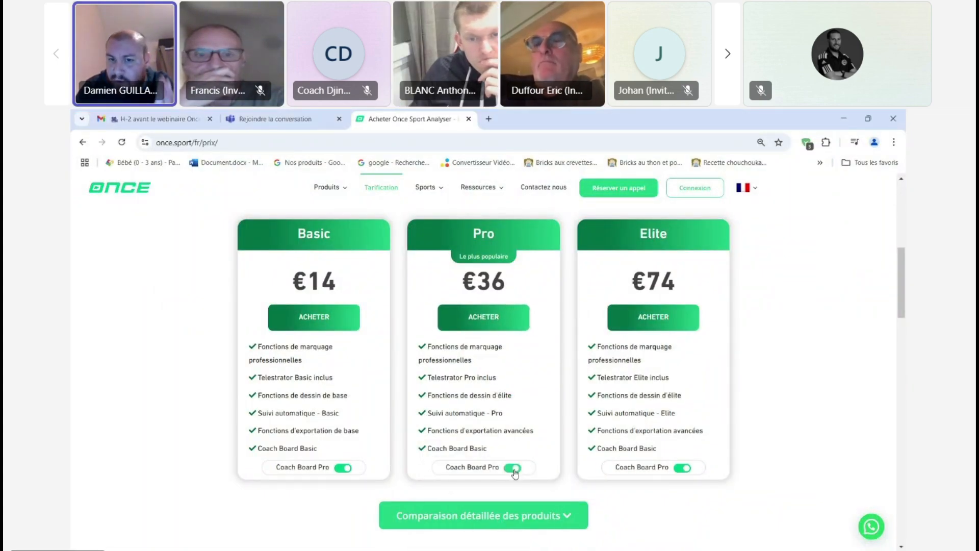
click(681, 468)
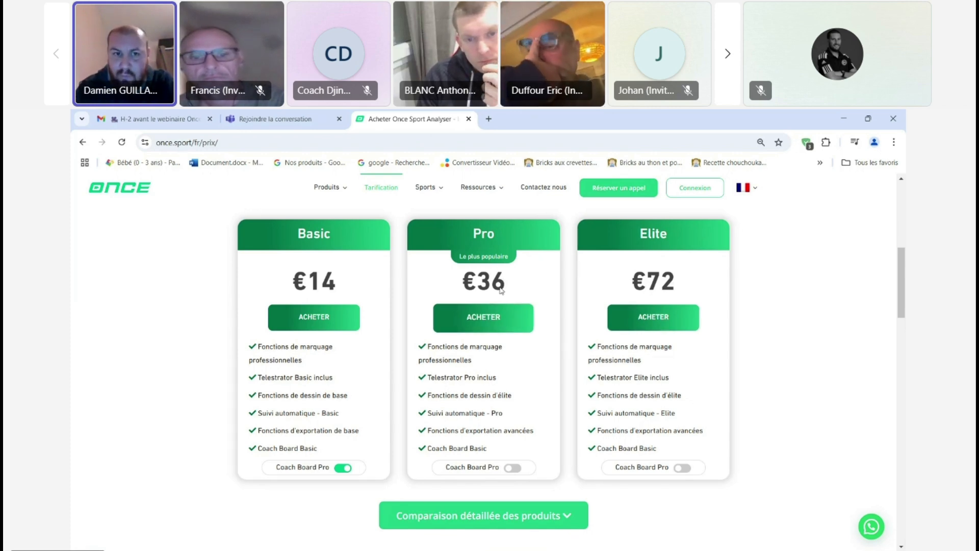
Step: Show the Telestrator plans and turn off Coach Board Pro for Telestrator Pro and Telestrator Elite
drag(903, 296, 903, 267)
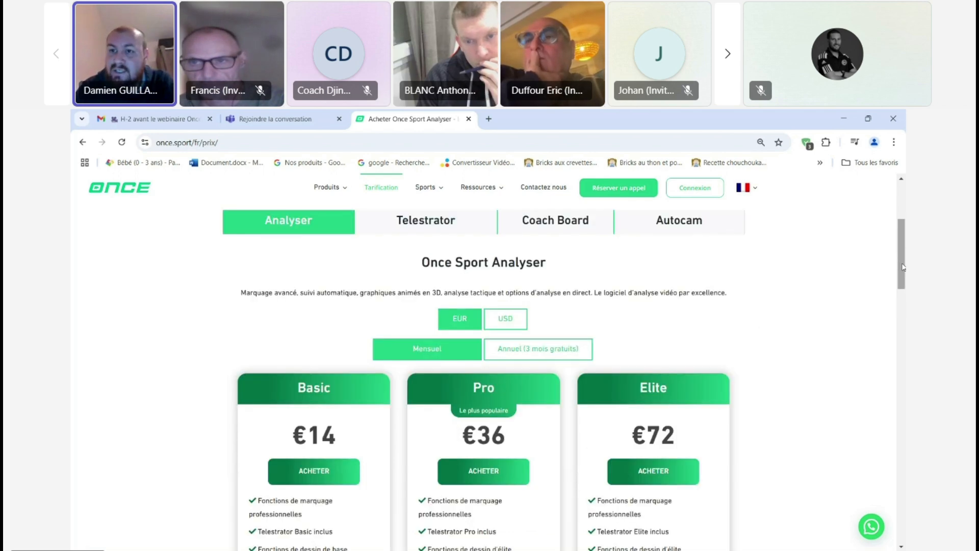
click(449, 232)
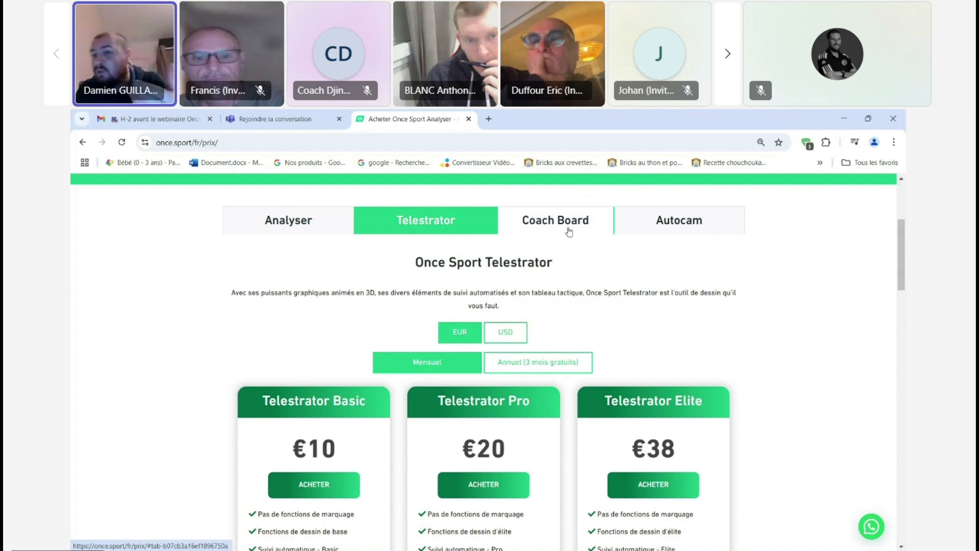
scroll(902, 269, down, 3)
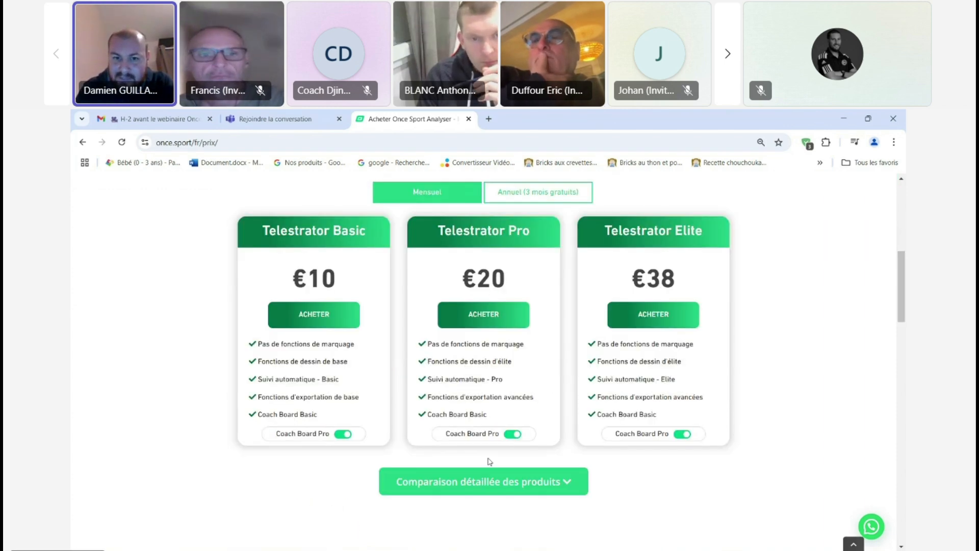
click(512, 434)
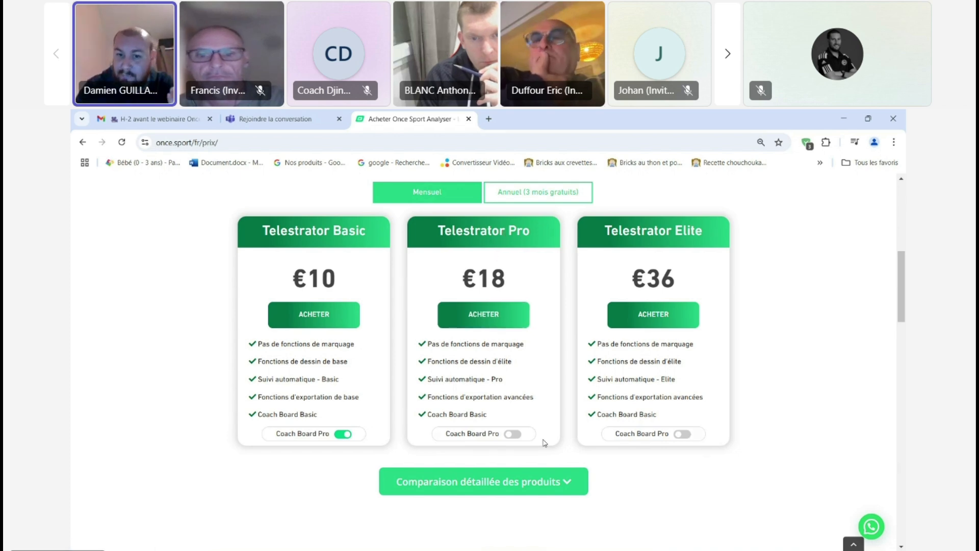
Step: Switch to Once Sport Analyser and show the marker style and colour options of automatic player detection
mouse_move(657, 542)
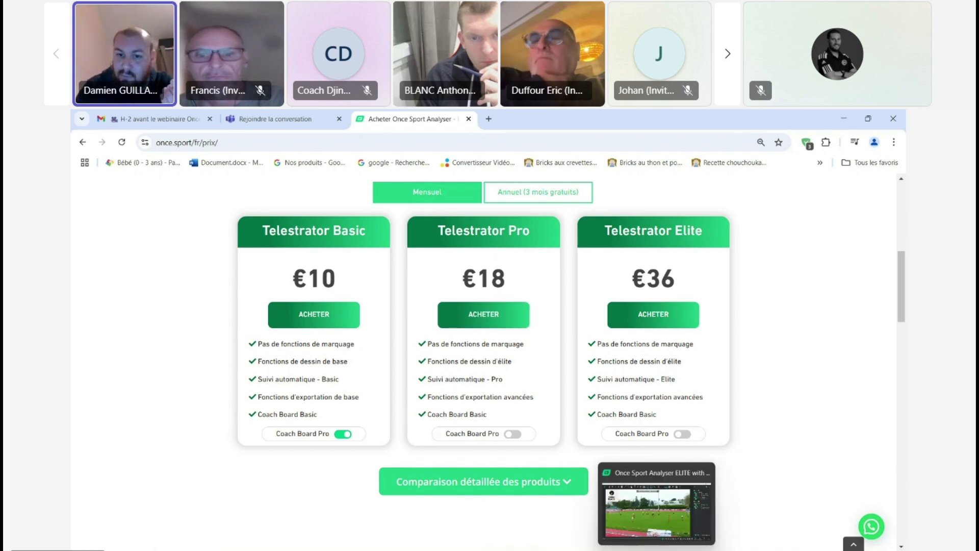
click(662, 515)
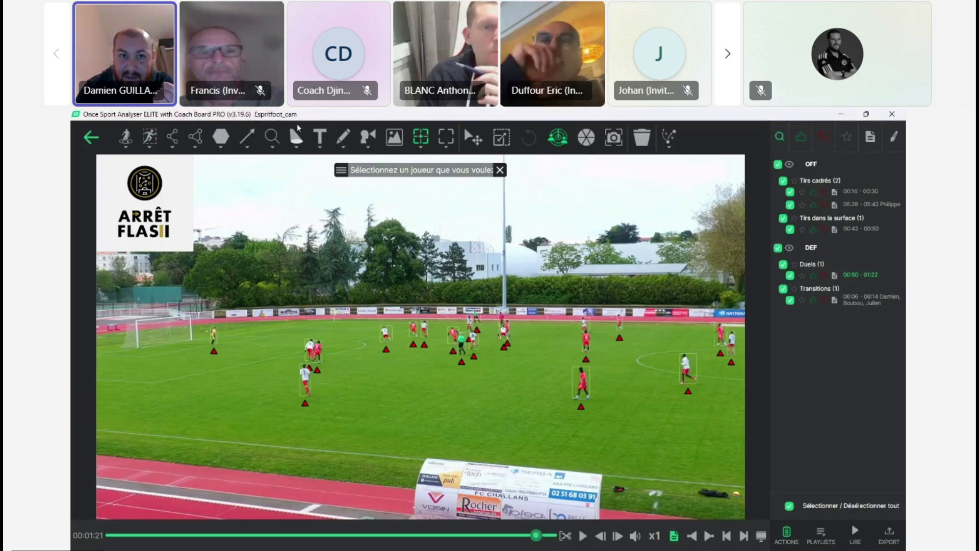
click(415, 147)
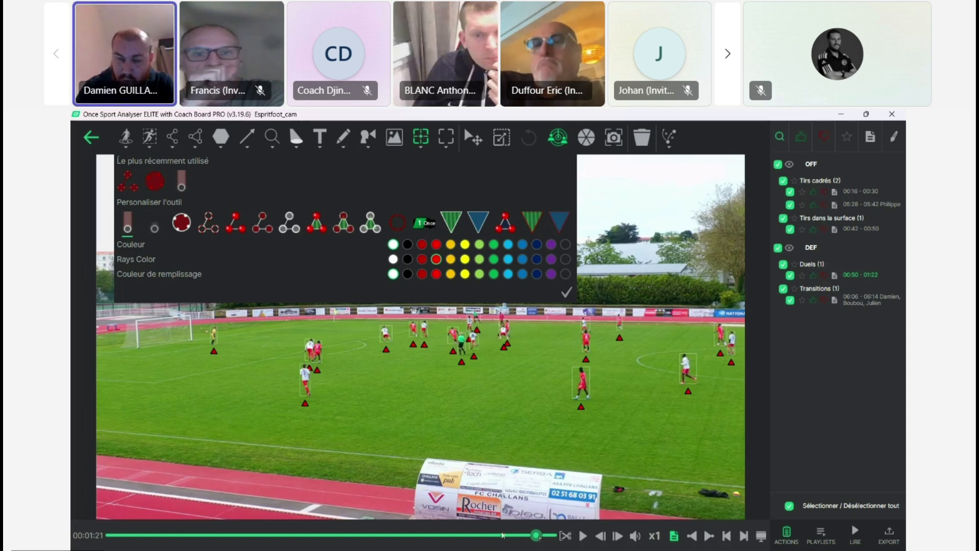
Step: Return to the pricing page in Chrome and show the annual prices of the Telestrator plans
mouse_move(489, 549)
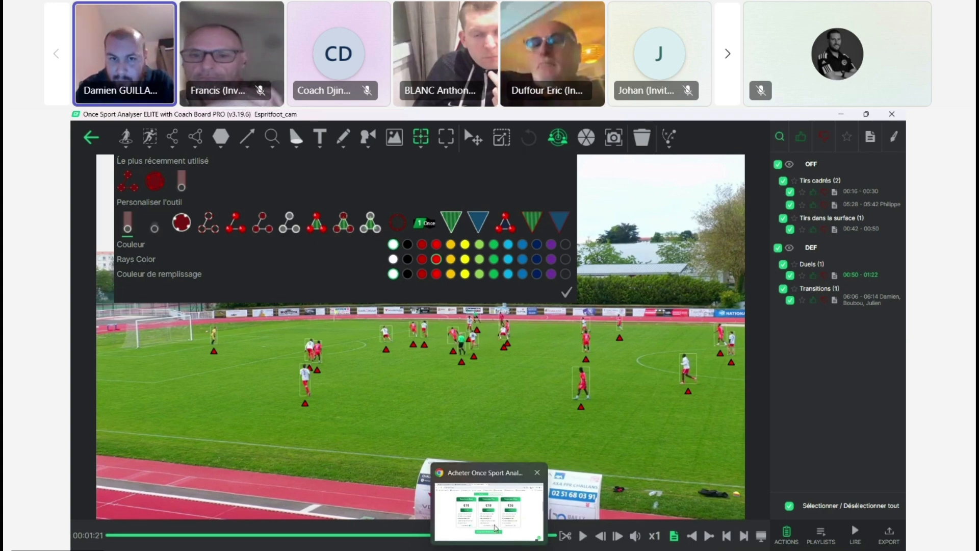
click(494, 528)
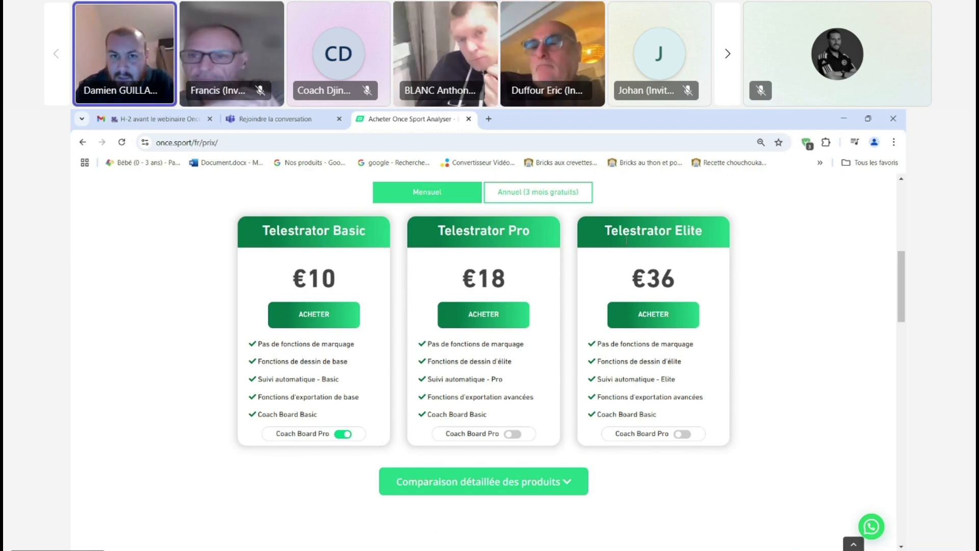
click(547, 205)
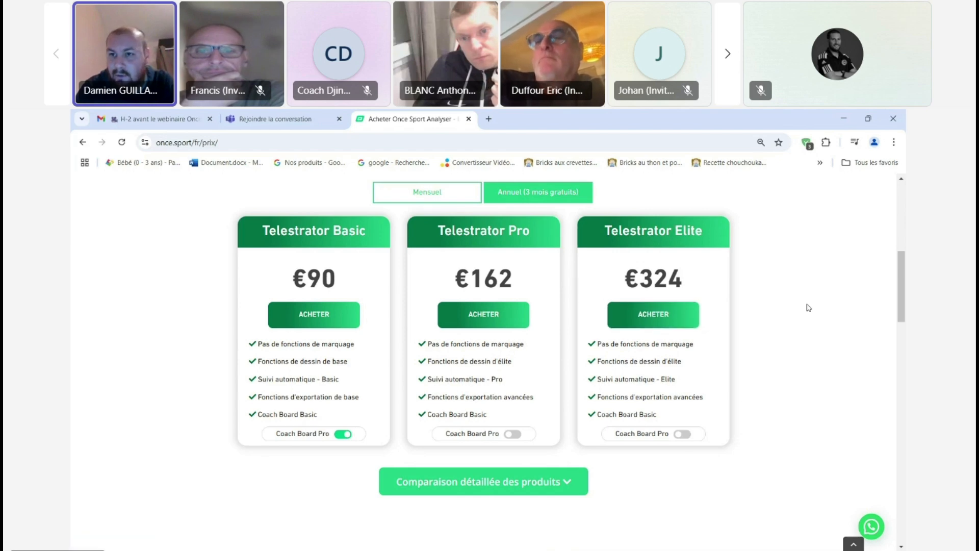
Step: Show the Analyser plans with annual billing and review the Basic, Pro and Elite prices and features
scroll(301, 260, up, 4)
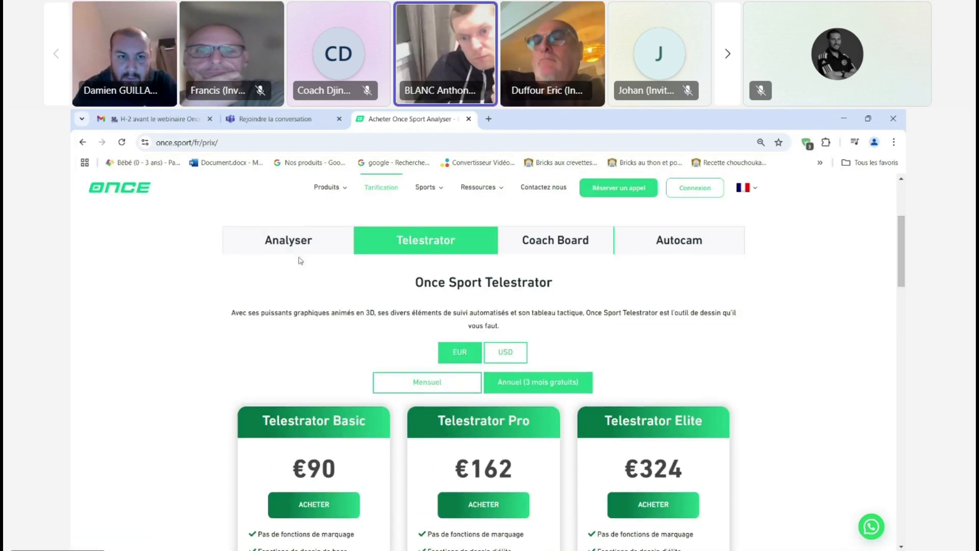
click(281, 245)
click(531, 375)
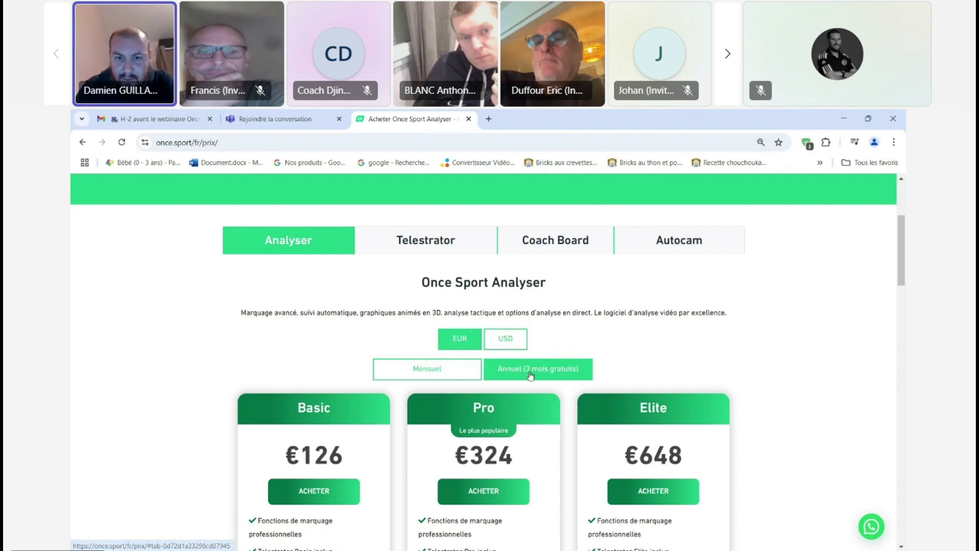
drag(905, 237, 903, 279)
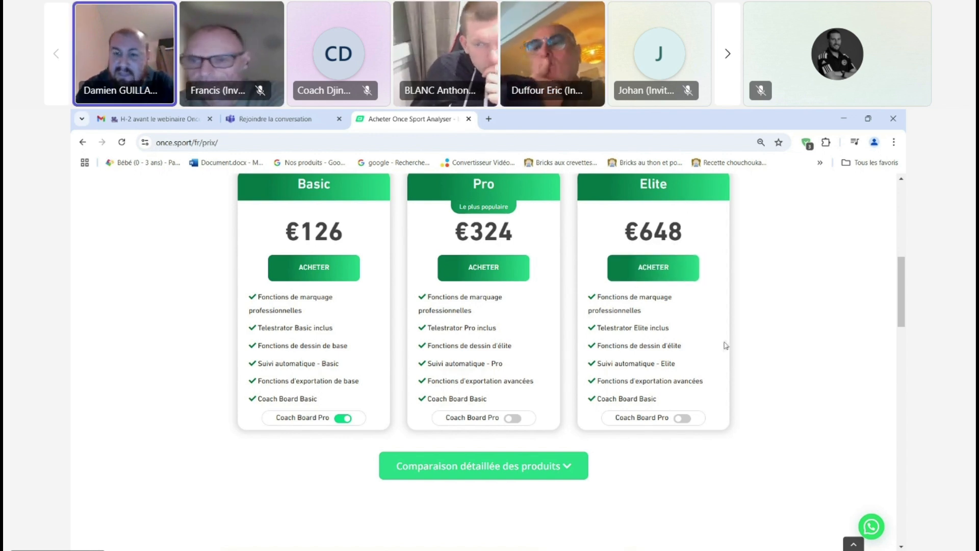
drag(902, 310, 903, 284)
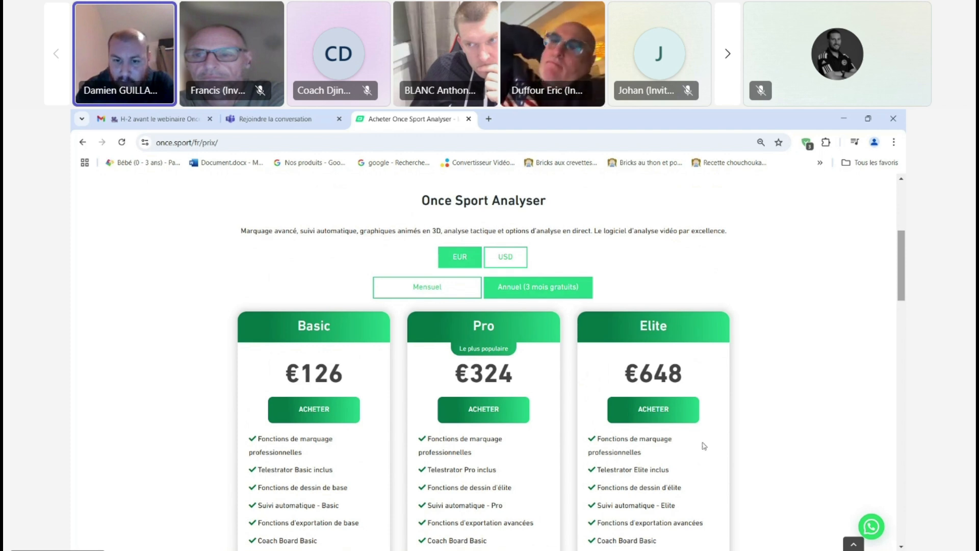
Step: Switch to the Once Sport presentation in PowerPoint, view the Arrêt_flash pricing options, and show slide 6 with the free-month offer
mouse_move(609, 548)
click(571, 527)
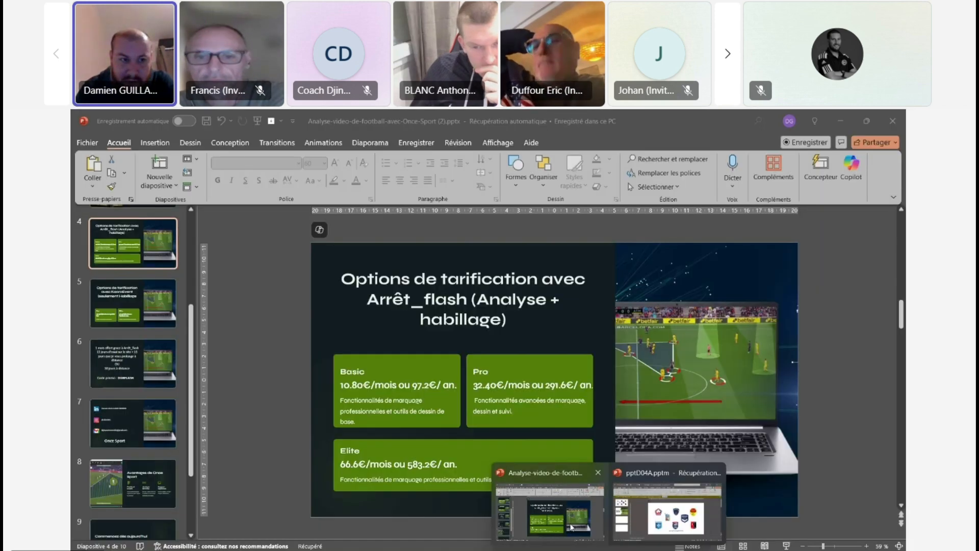
click(139, 353)
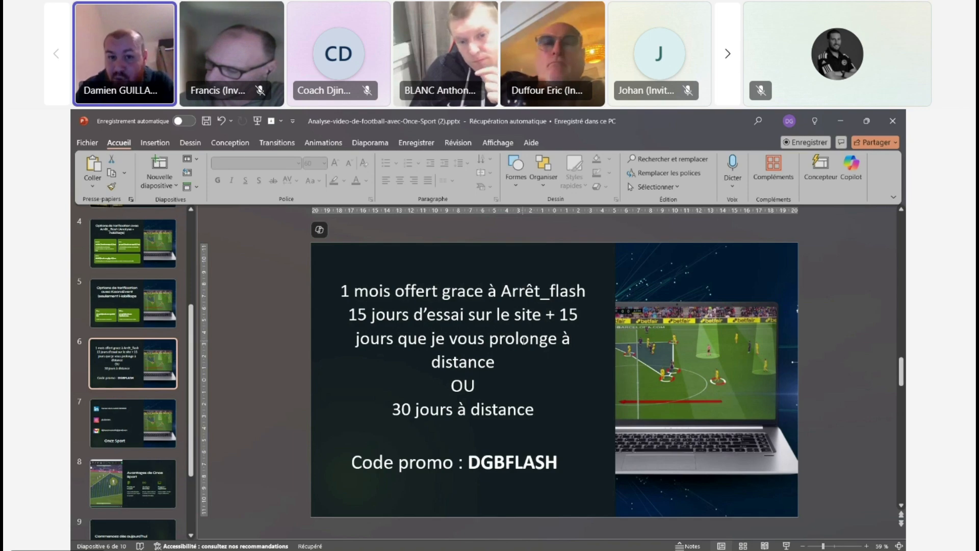
Step: Switch back to the pricing page in Chrome, show its beginning with the product choices, and minimize the browser
mouse_move(656, 550)
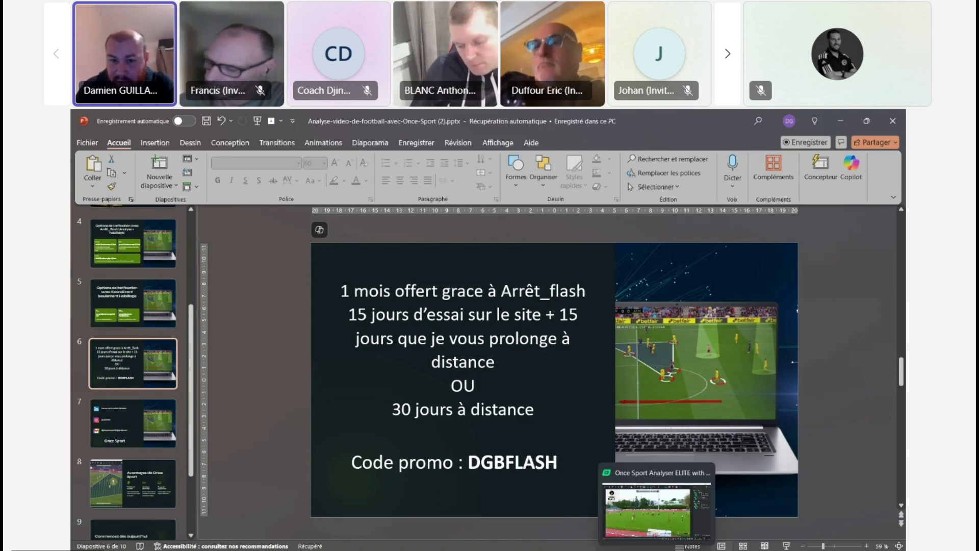
click(649, 518)
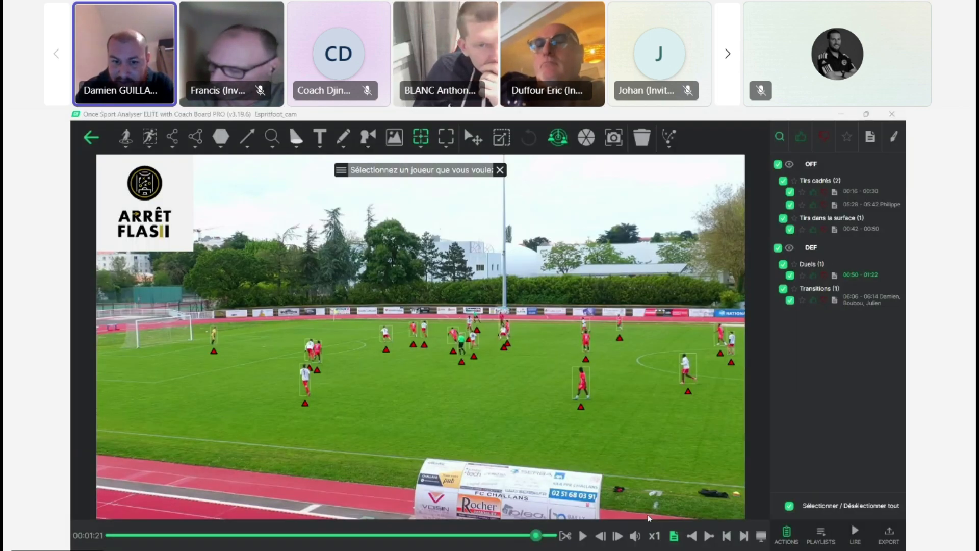
mouse_move(489, 550)
click(488, 502)
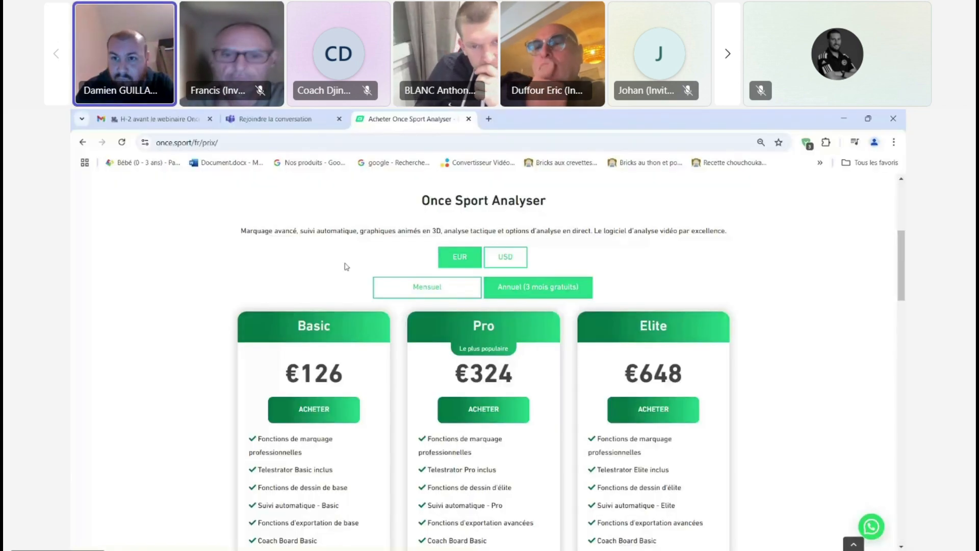
click(903, 219)
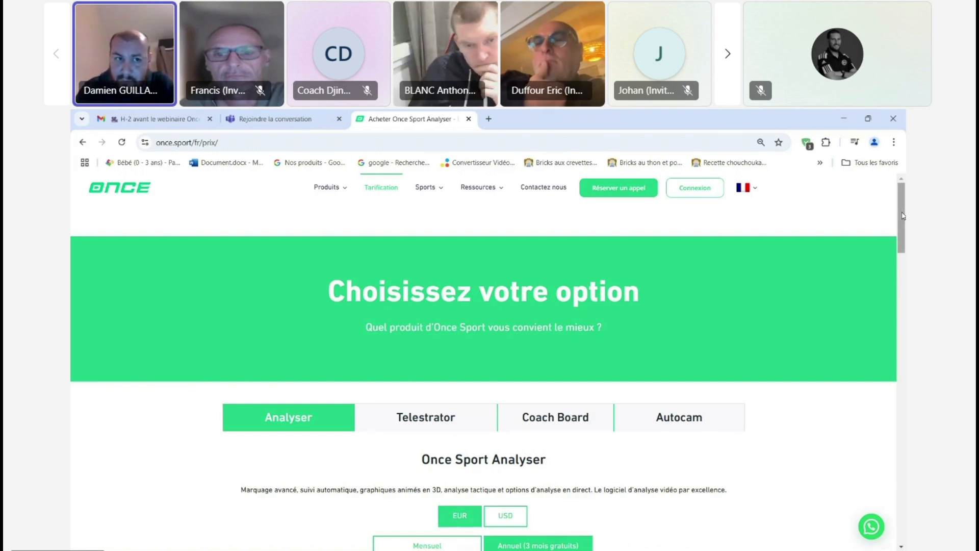
click(843, 120)
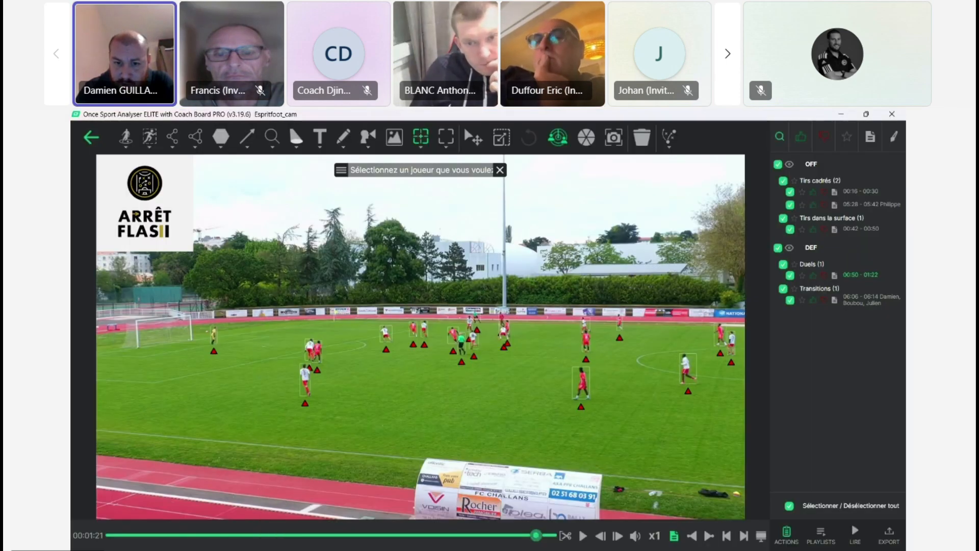
Step: Switch to the Once Sport presentation in PowerPoint and show slide 7 with the contact details
click(543, 506)
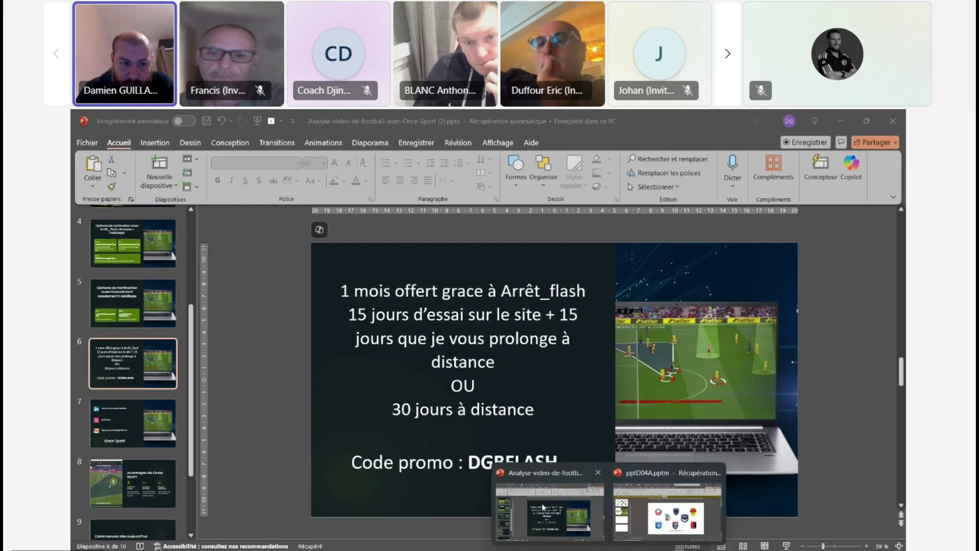
click(133, 482)
click(145, 436)
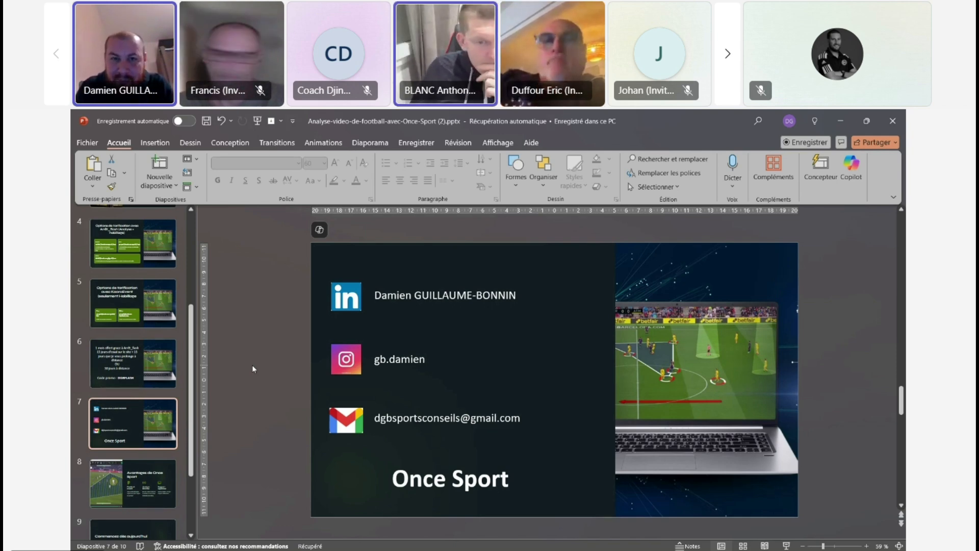
click(555, 159)
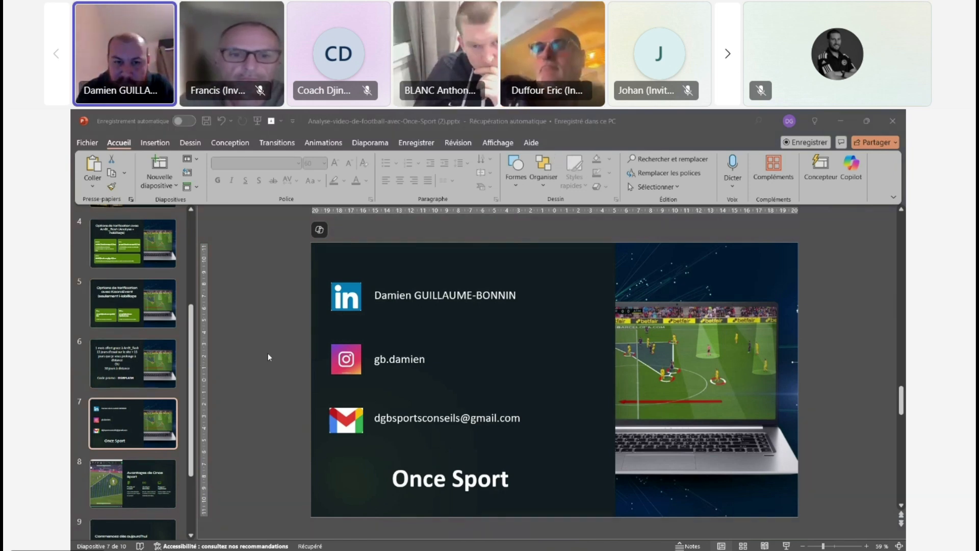
click(433, 308)
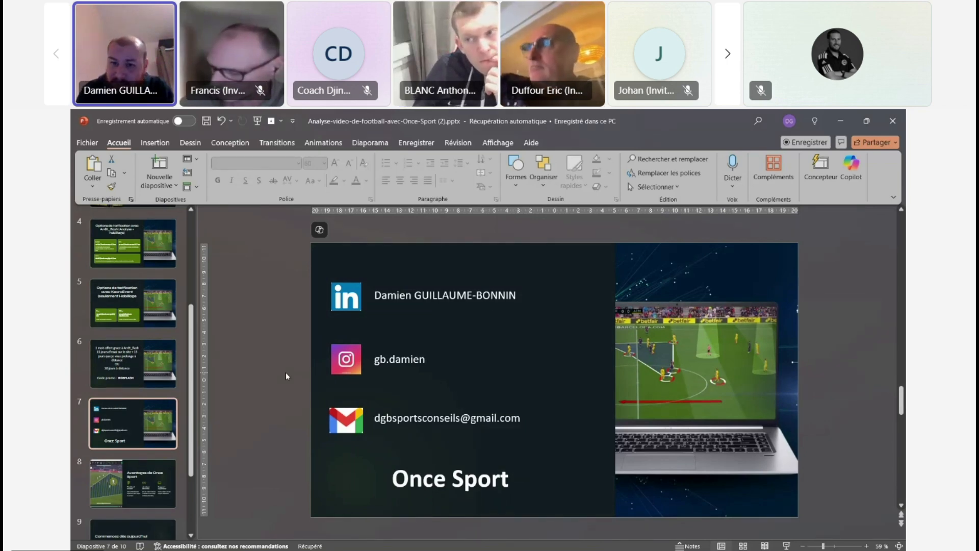
Step: Review slide 8 on Once Sport's advantages and slide 9 on getting started, and minimize PowerPoint to return to Once Sport Analyser
click(137, 487)
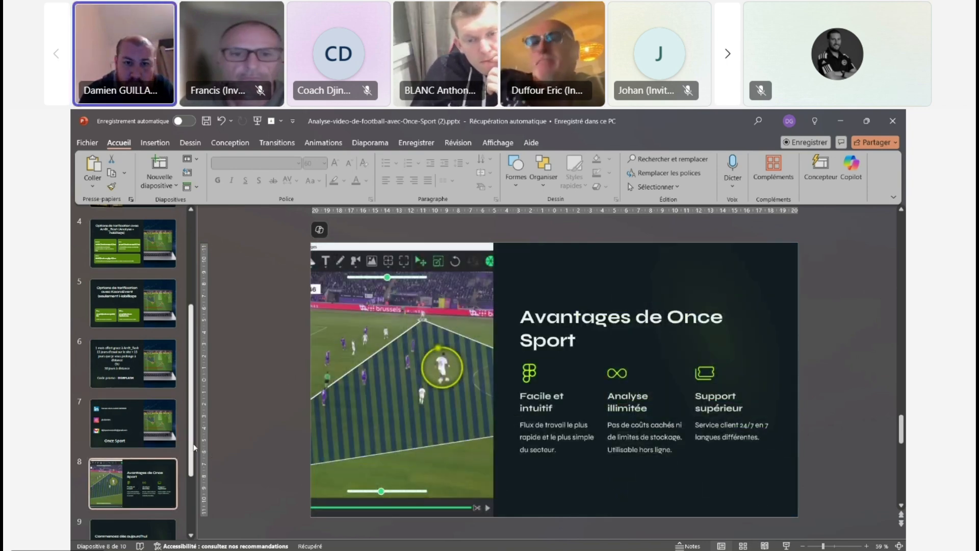
scroll(194, 447, down, 2)
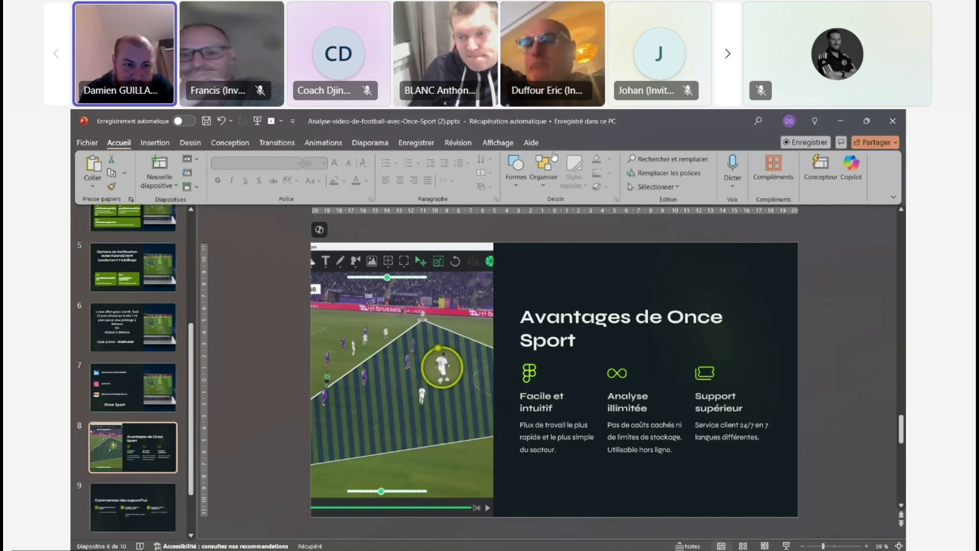
click(166, 497)
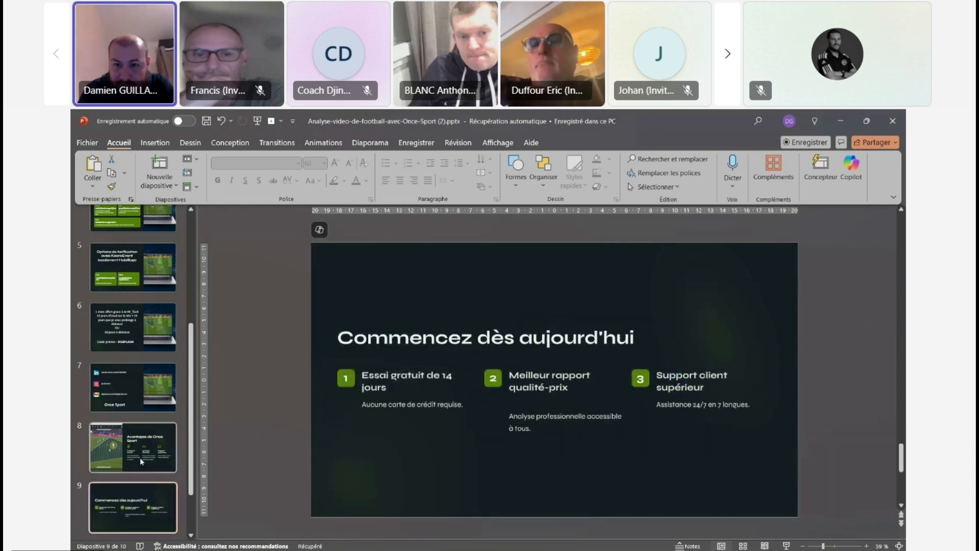
click(139, 457)
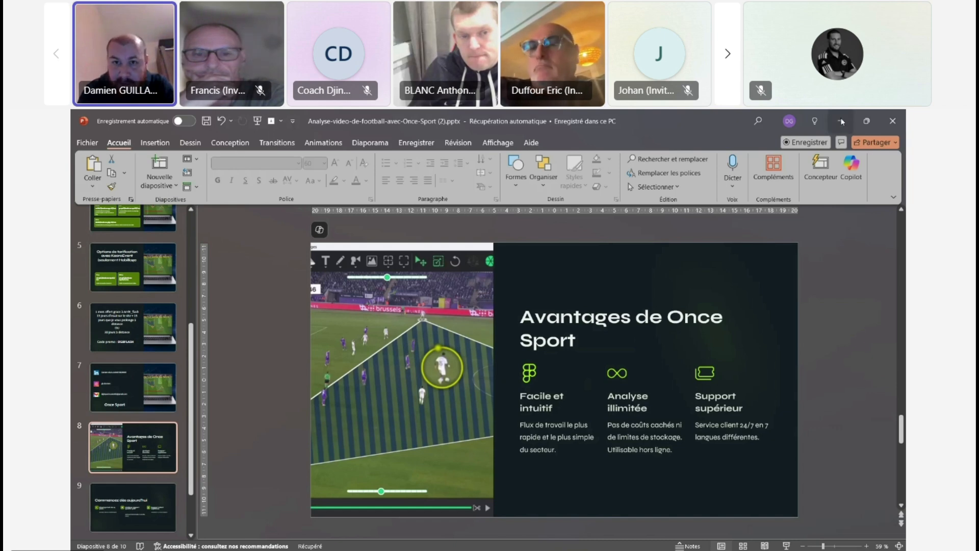
click(842, 122)
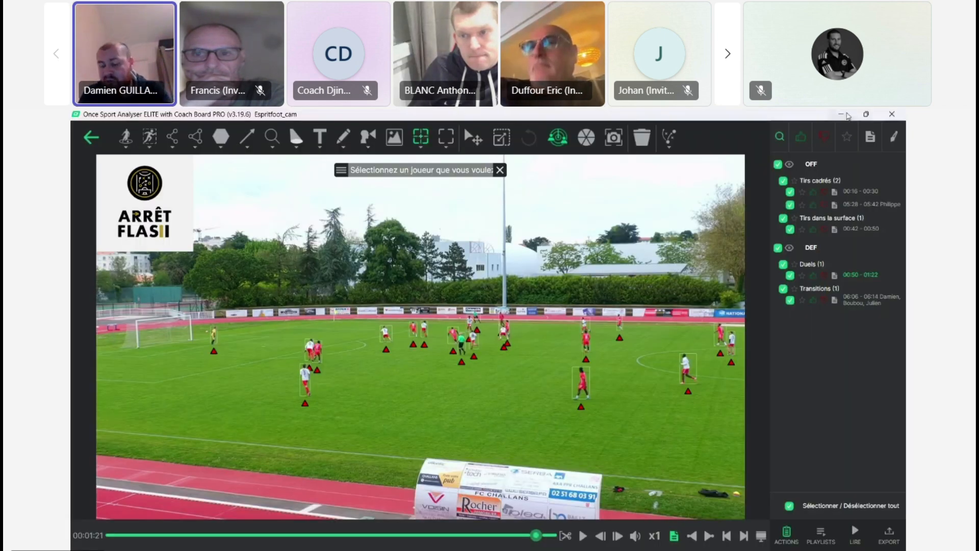